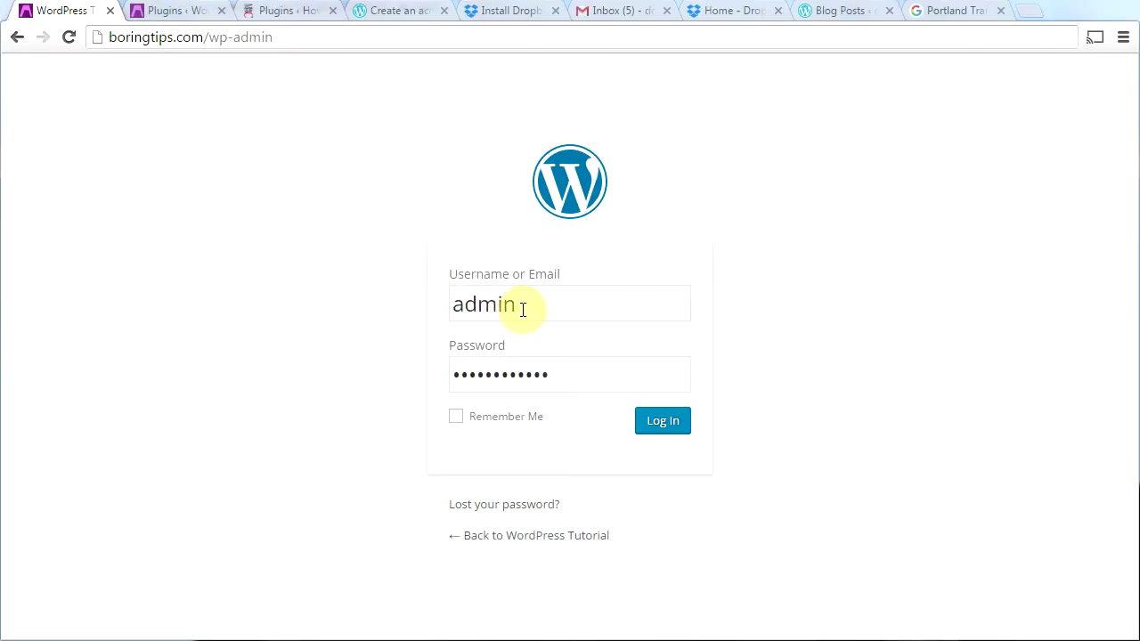
Step: Log in to the WordPress dashboard and dismiss the green Jetpack site management banner
{"action": "left_click", "coordinate": [661, 421]}
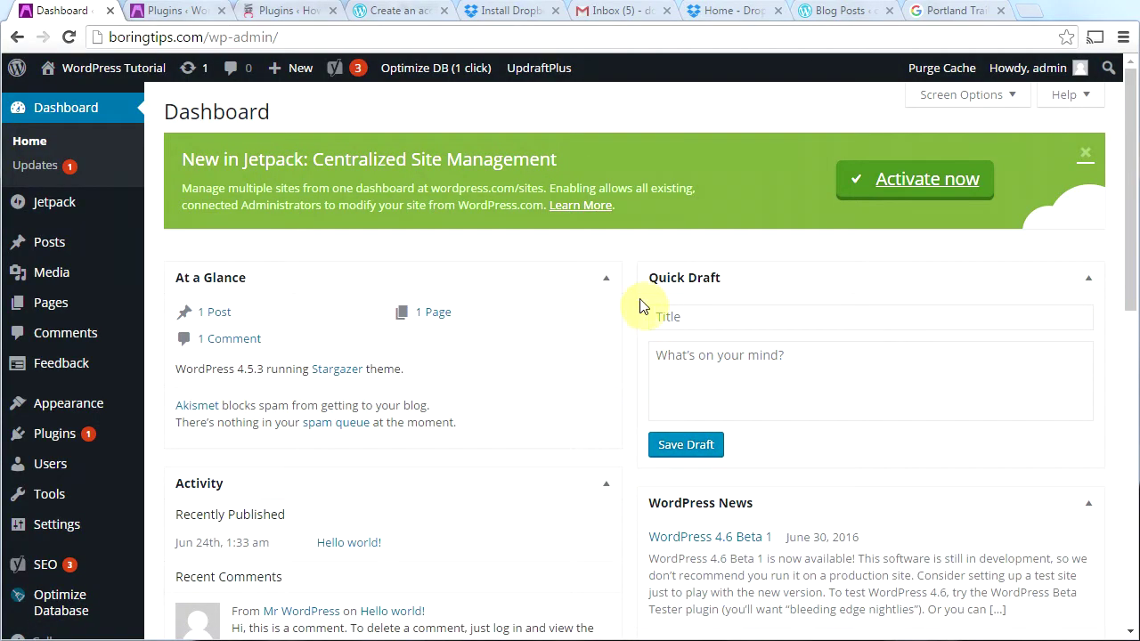
{"action": "left_click", "coordinate": [1087, 161]}
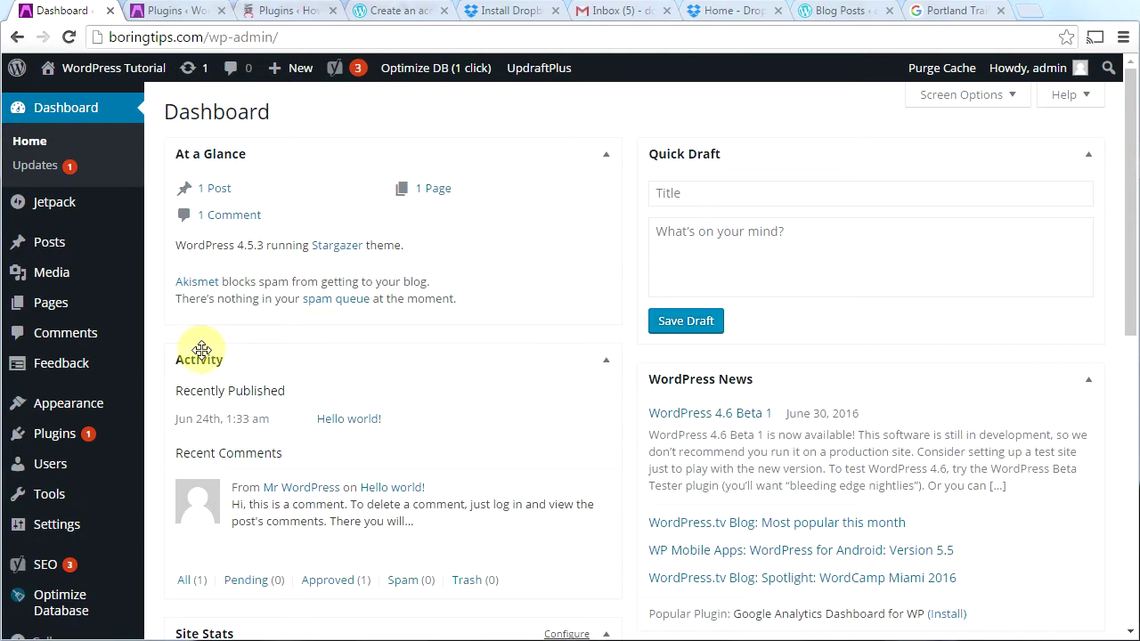
Step: Update the Yoast SEO plugin to version 3.3.4 from the Installed Plugins list
{"action": "mouse_move", "coordinate": [29, 448]}
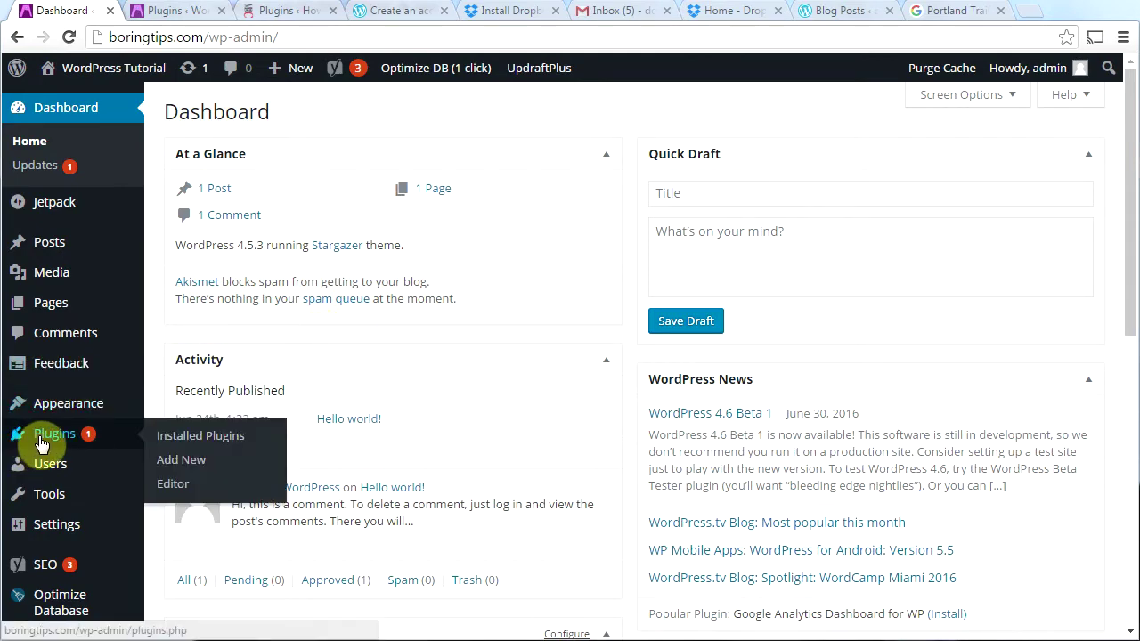
{"action": "left_click", "coordinate": [49, 445]}
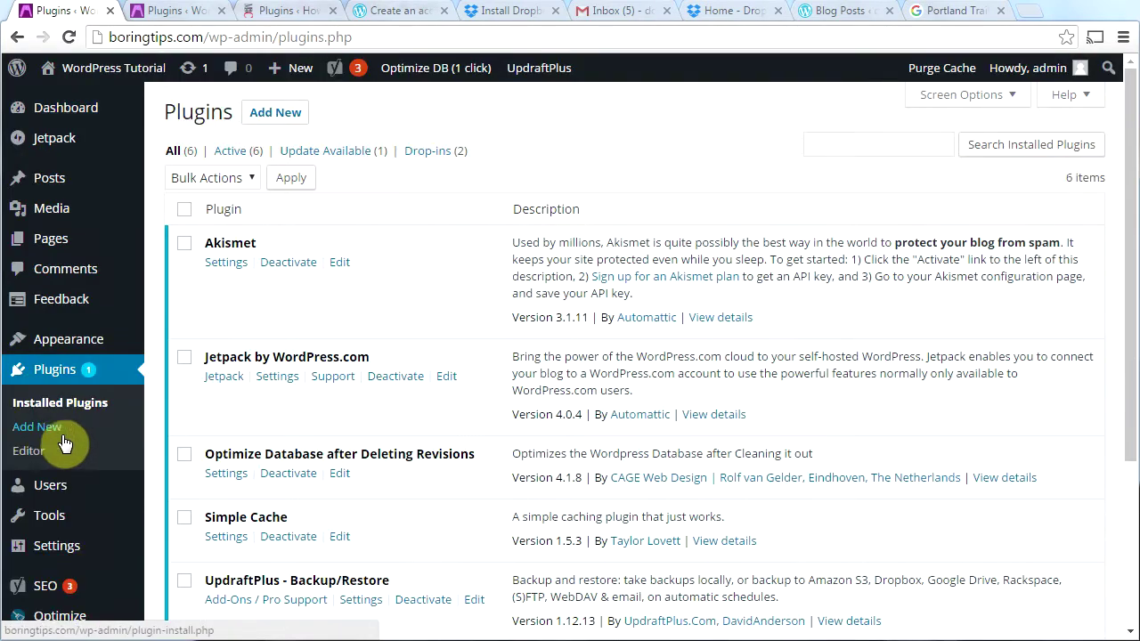
{"action": "left_click_drag", "start_coordinate": [1129, 256], "coordinate": [1133, 381]}
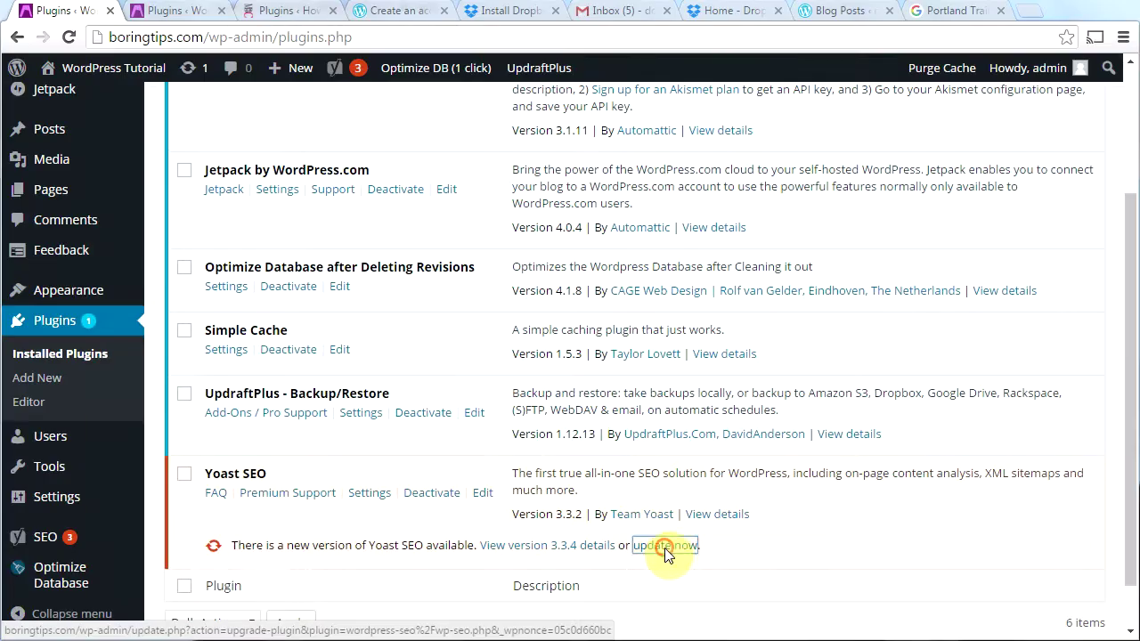
{"action": "left_click", "coordinate": [664, 546]}
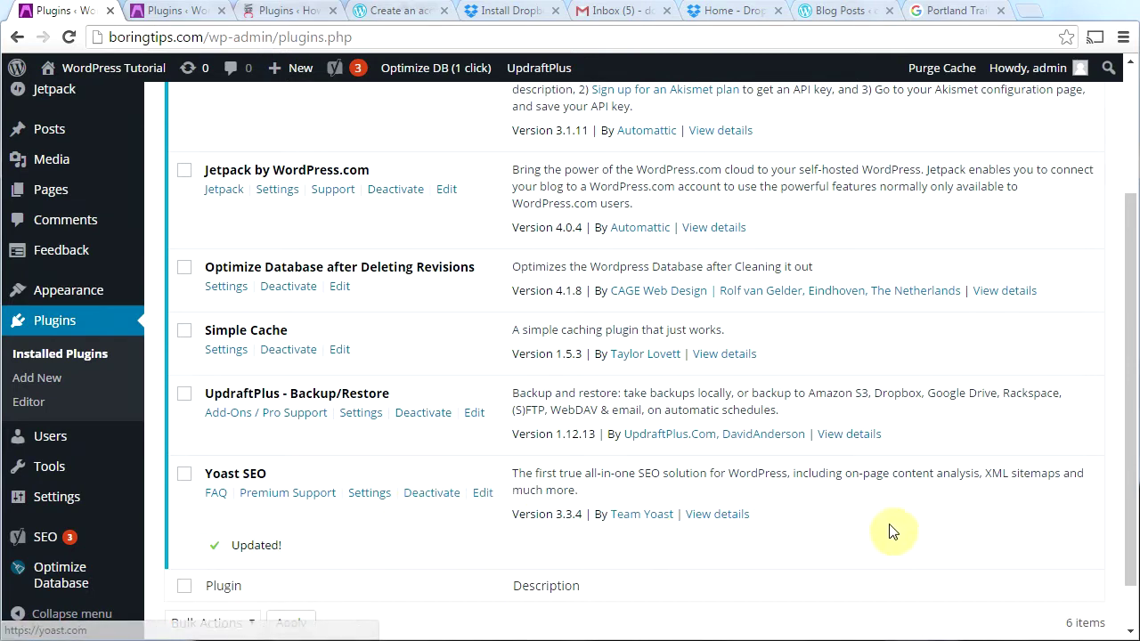
{"action": "scroll", "coordinate": [445, 508], "scroll_direction": "up", "scroll_amount": 3}
{"action": "mouse_move", "coordinate": [38, 596]}
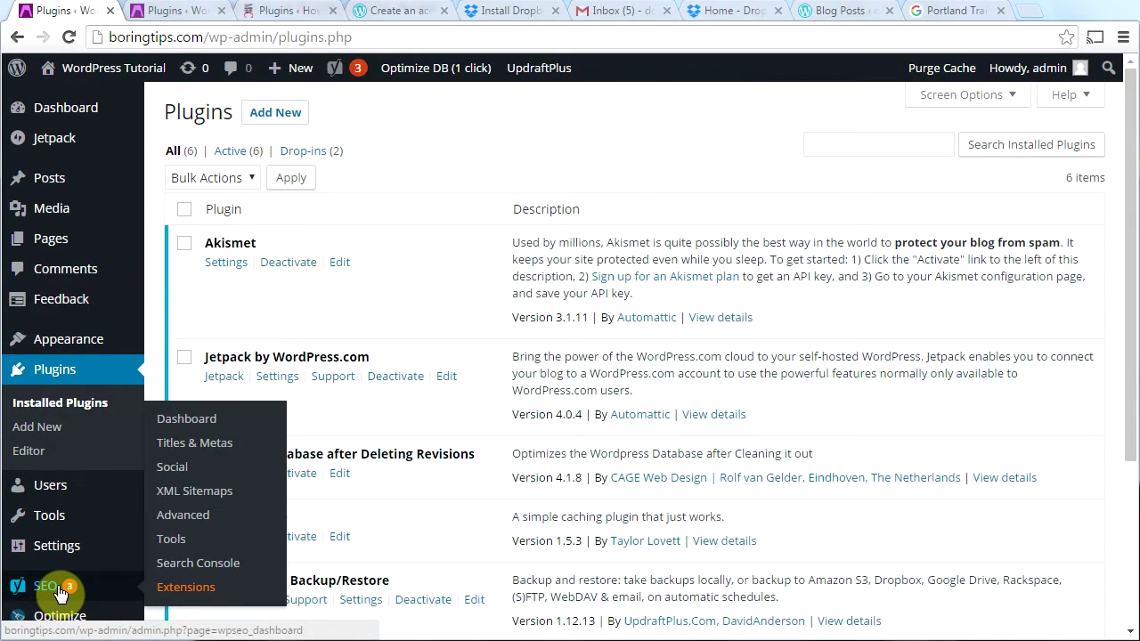
Step: Dismiss the crawl-errors and Yoast update notices, leaving one permalink improvement listed
{"action": "left_click", "coordinate": [58, 585]}
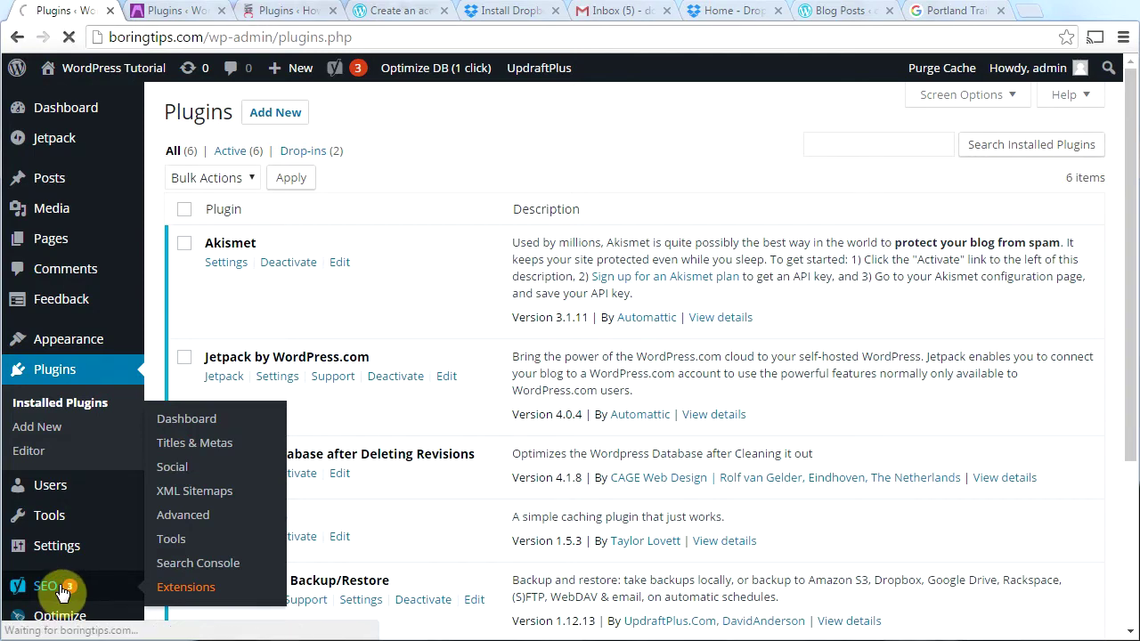
{"action": "left_click_drag", "start_coordinate": [1124, 266], "coordinate": [1129, 390]}
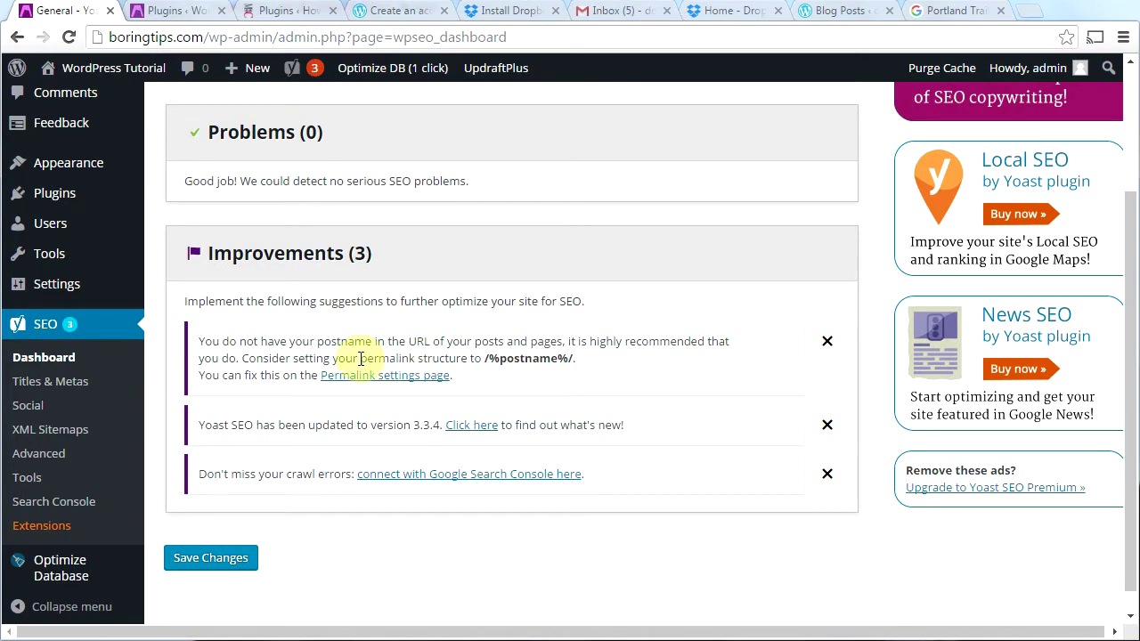
{"action": "left_click", "coordinate": [826, 477]}
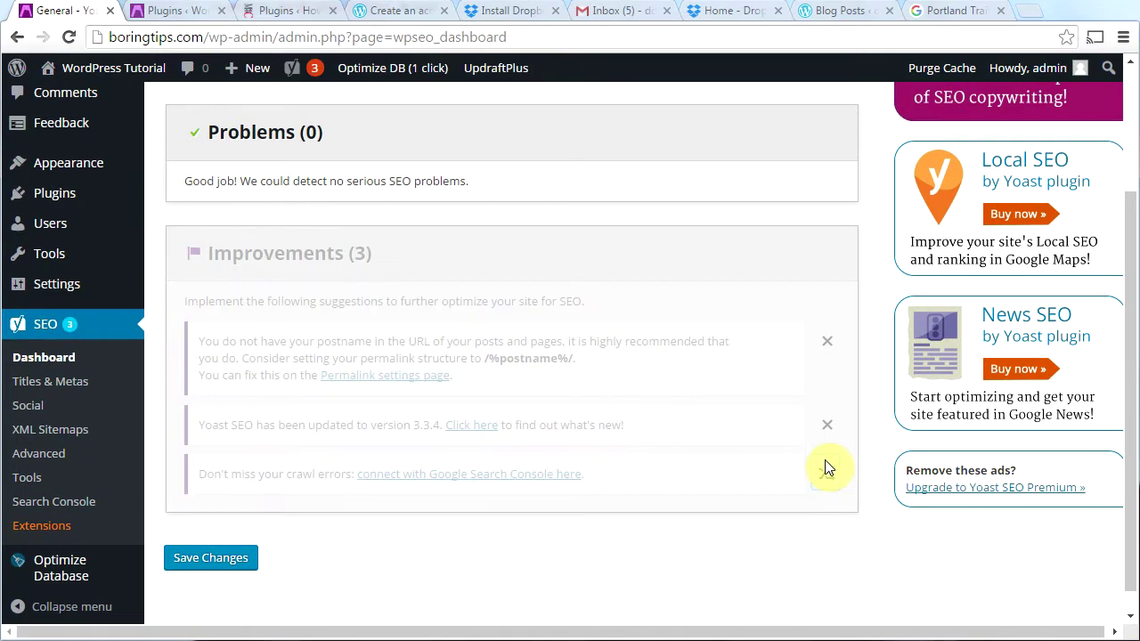
{"action": "left_click", "coordinate": [827, 427]}
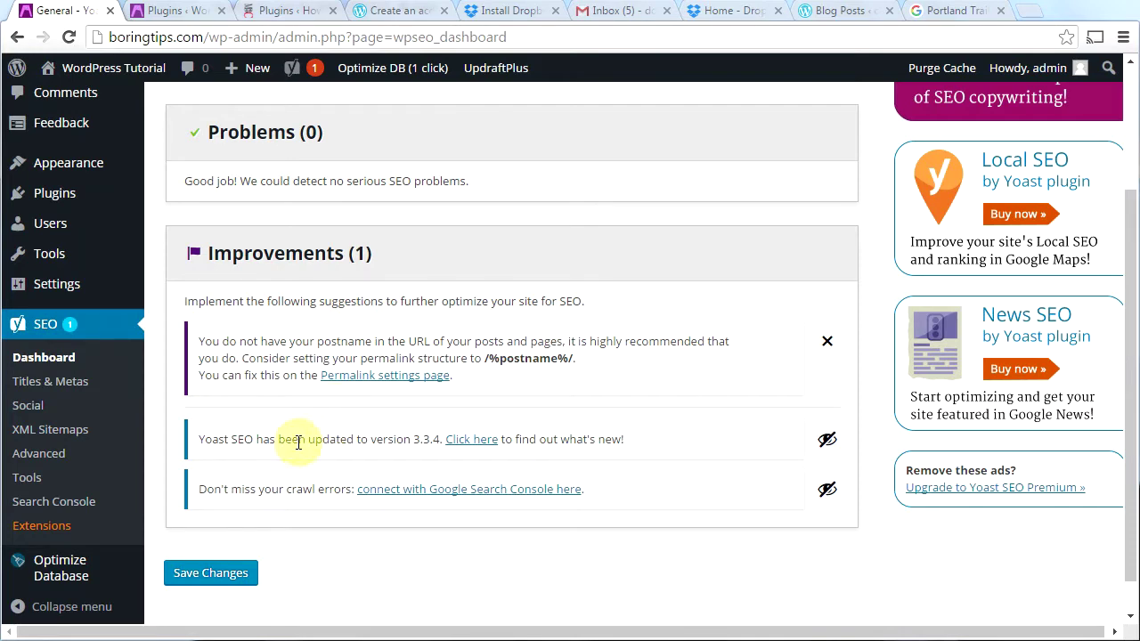
{"action": "scroll", "coordinate": [297, 442], "scroll_direction": "up", "scroll_amount": 3}
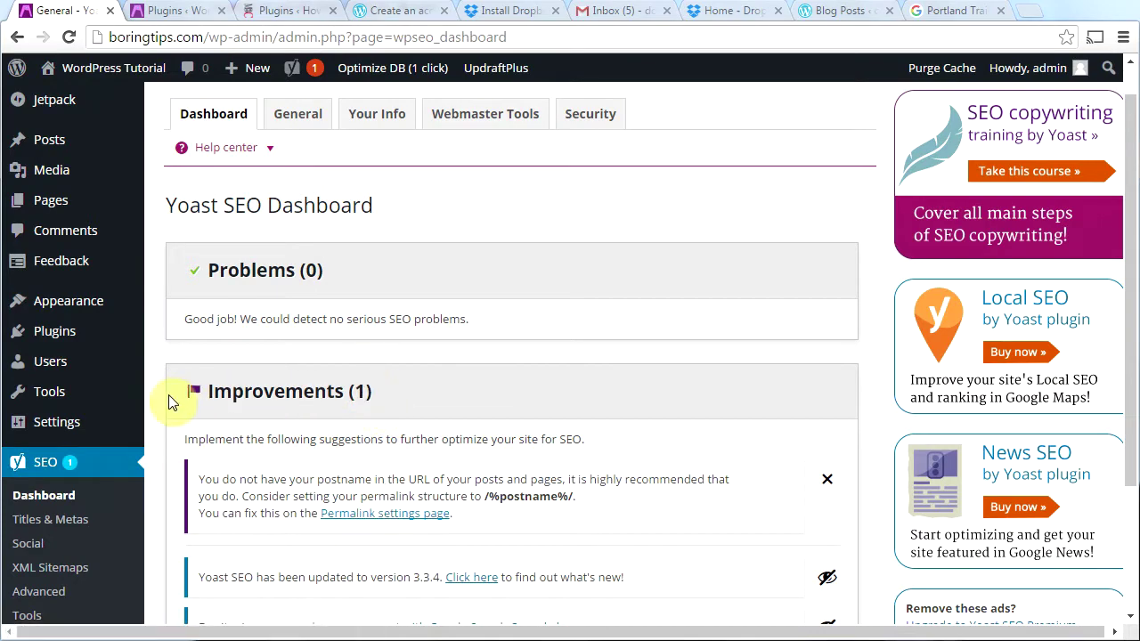
{"action": "mouse_move", "coordinate": [54, 427]}
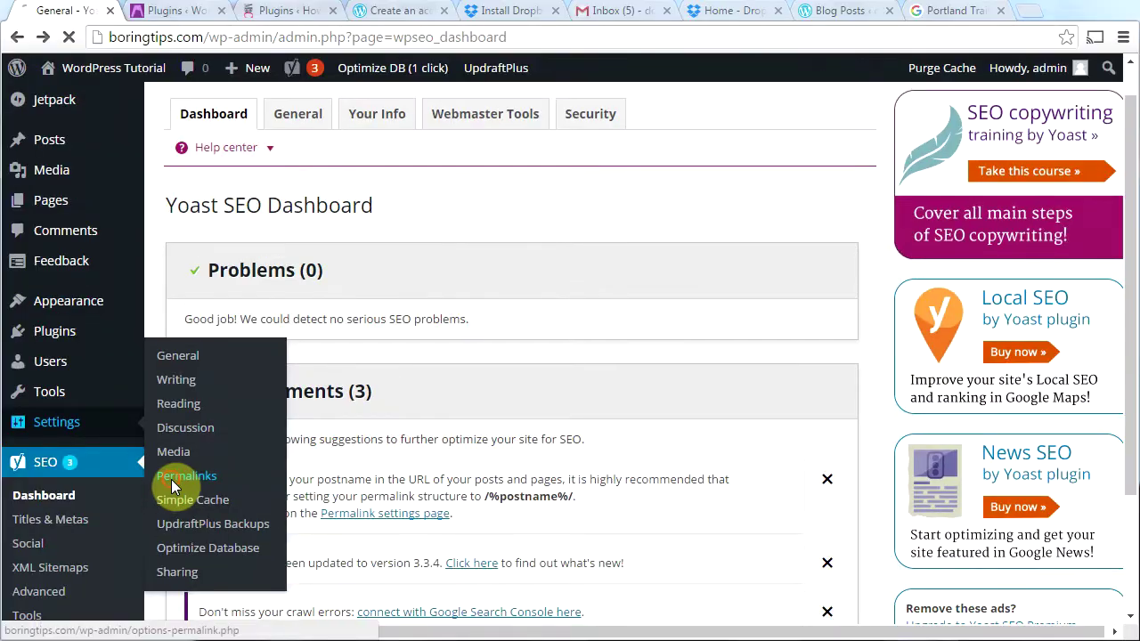
Step: Save the permalink structure as Post name (/%postname%/)
{"action": "left_click", "coordinate": [173, 479]}
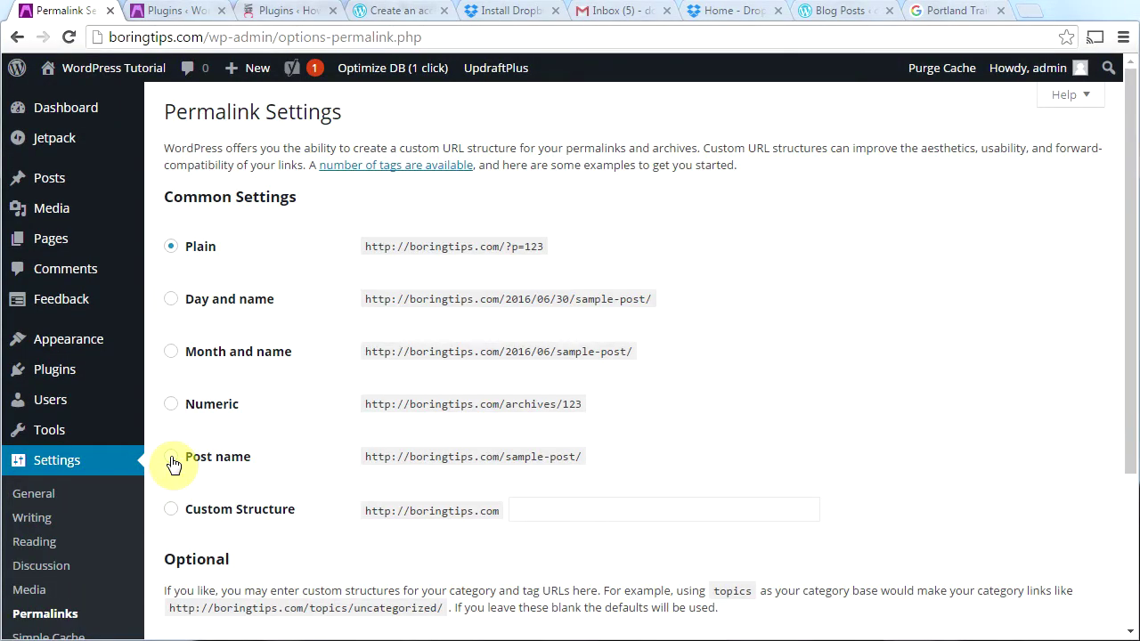
{"action": "left_click", "coordinate": [172, 458]}
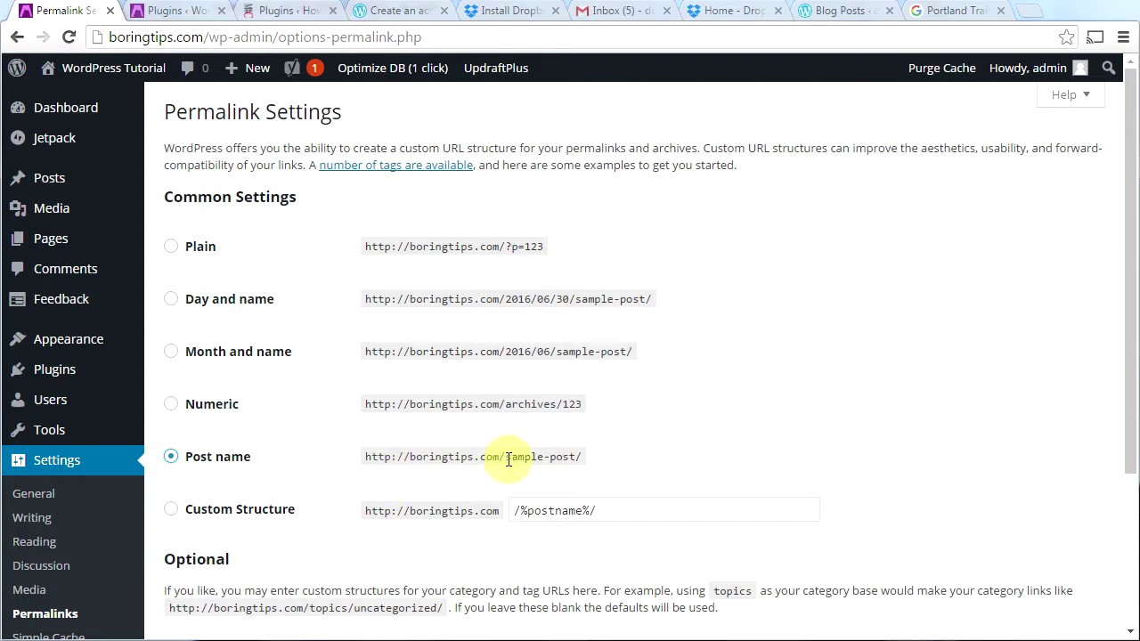
{"action": "left_click_drag", "start_coordinate": [507, 459], "coordinate": [583, 456]}
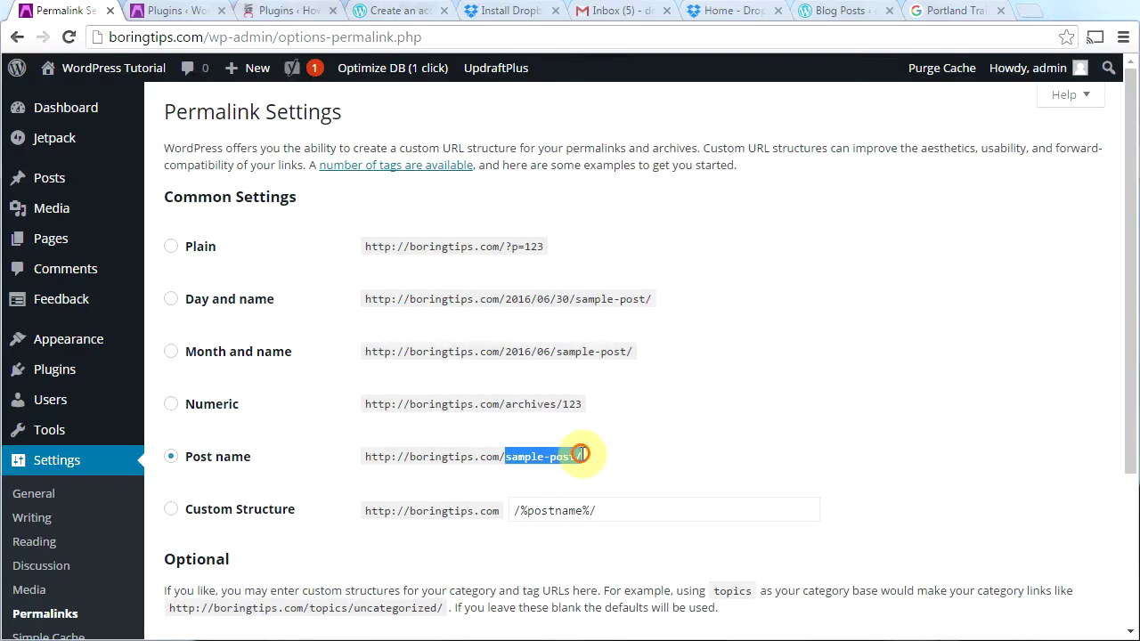
{"action": "left_click", "coordinate": [584, 455]}
{"action": "left_click_drag", "start_coordinate": [1127, 415], "coordinate": [1133, 607]}
{"action": "left_click", "coordinate": [214, 557]}
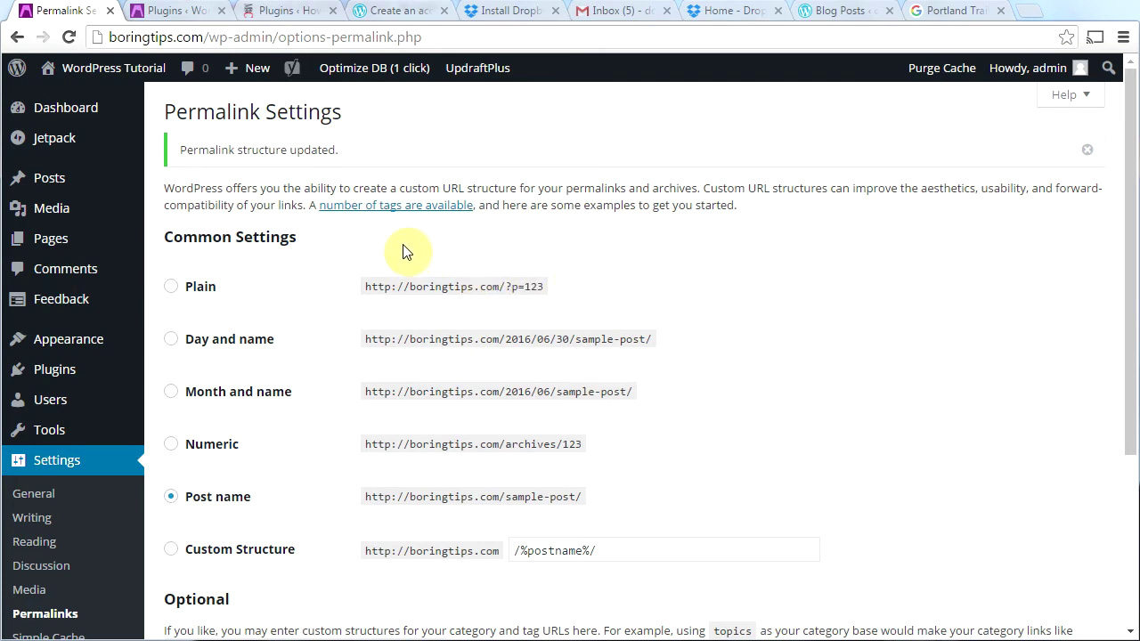
{"action": "mouse_move", "coordinate": [37, 254]}
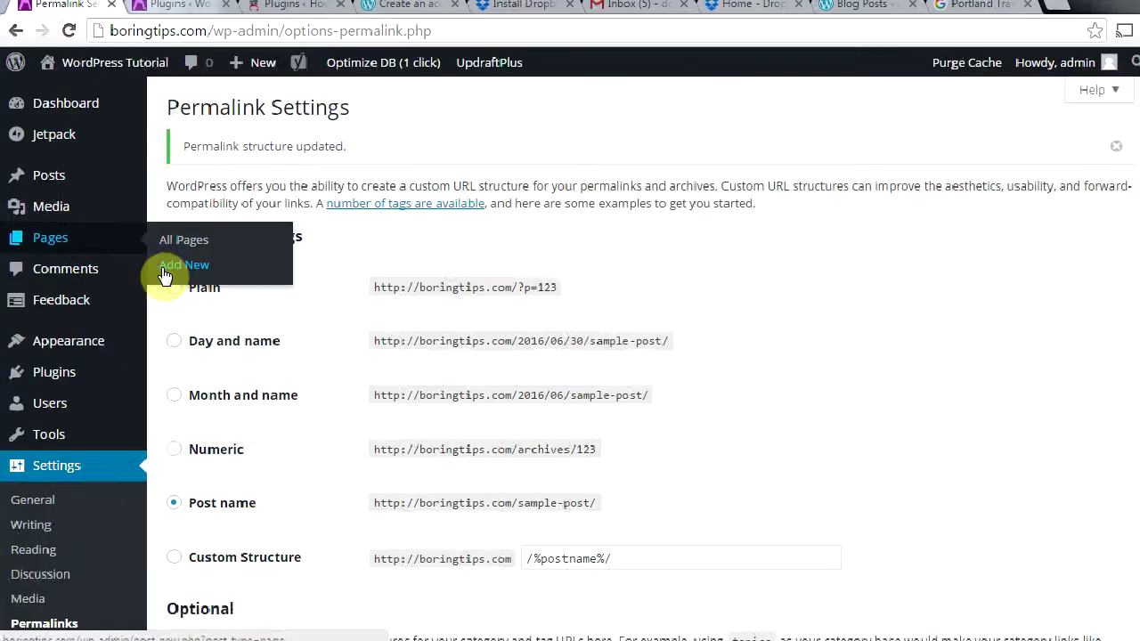
Step: Create a draft page titled 'About', then switch to the How to Make a Website site
{"action": "left_click", "coordinate": [162, 269]}
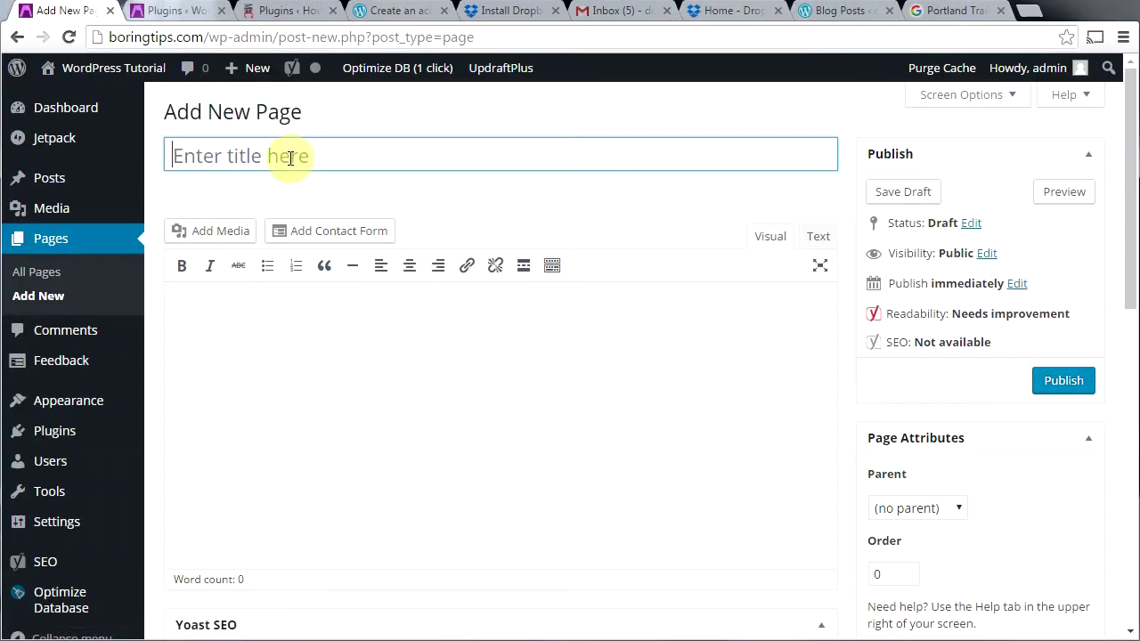
{"action": "type", "text": "About"}
{"action": "key", "text": "Tab"}
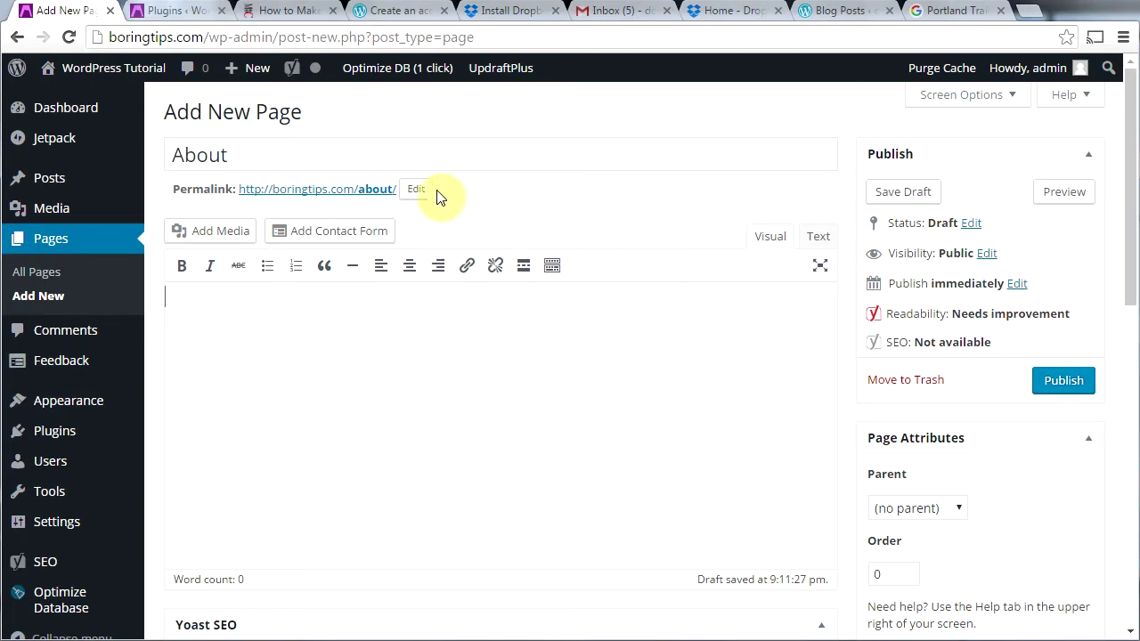
{"action": "left_click", "coordinate": [281, 13]}
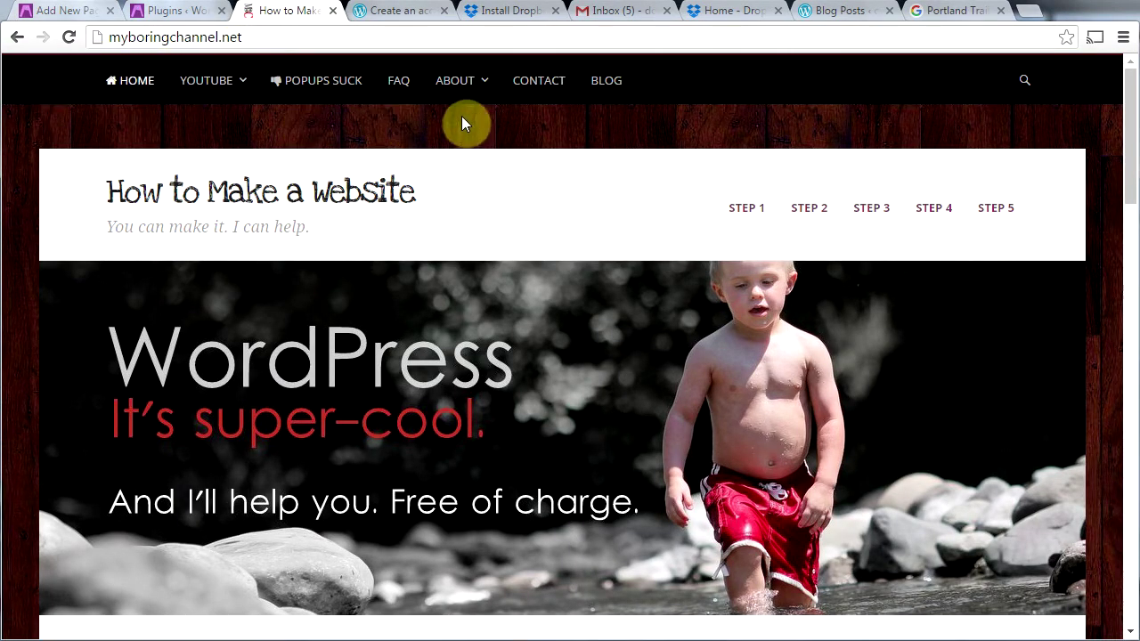
Step: Browse the myboringchannel.net About Me page as an example, then return to the About draft
{"action": "mouse_move", "coordinate": [453, 82]}
{"action": "left_click", "coordinate": [453, 79]}
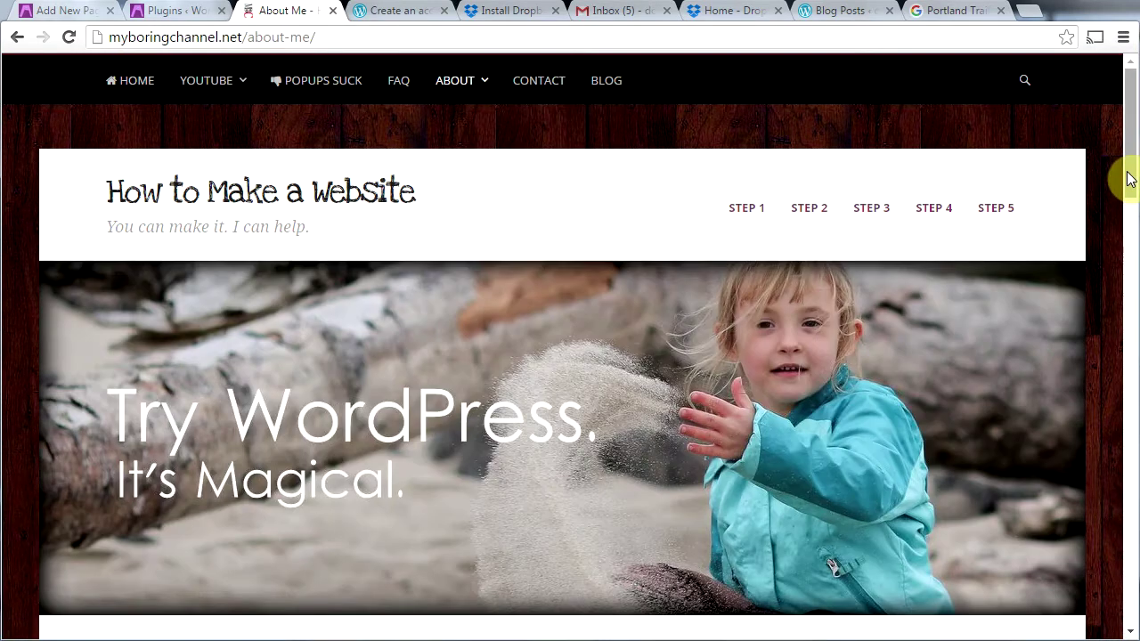
{"action": "scroll", "coordinate": [1127, 203], "scroll_direction": "down", "scroll_amount": 7}
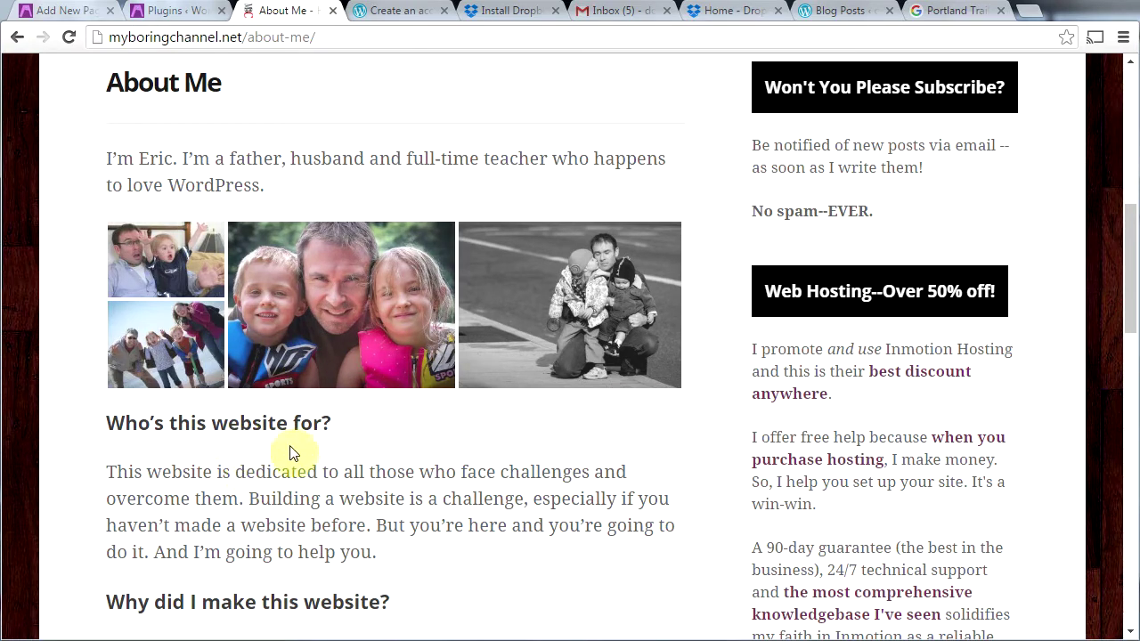
{"action": "left_click_drag", "start_coordinate": [1121, 319], "coordinate": [1127, 386]}
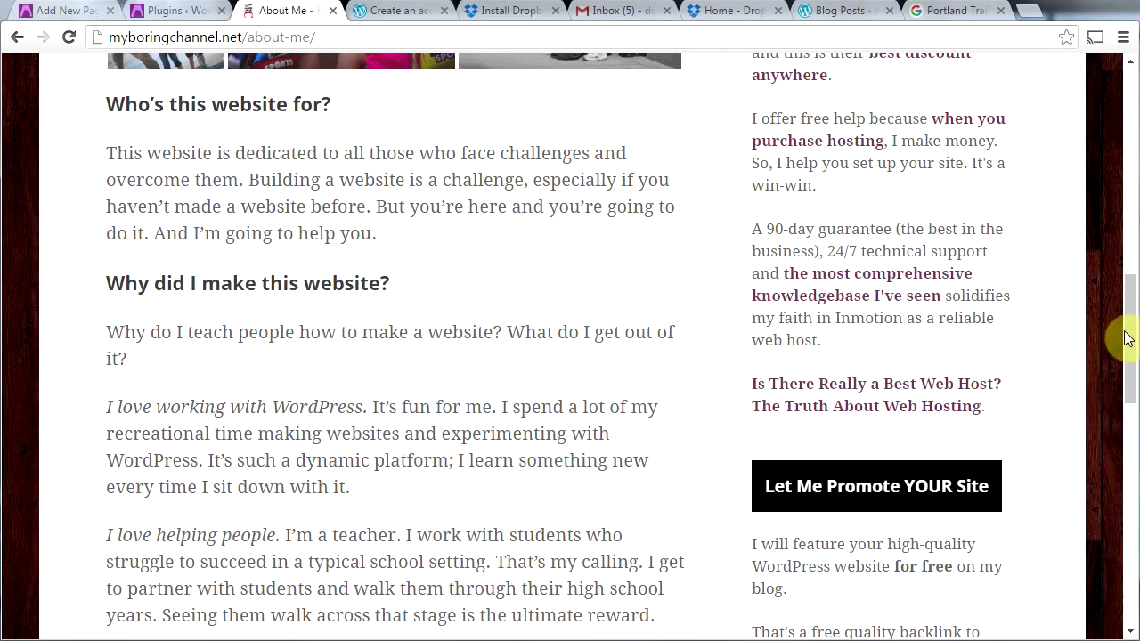
{"action": "left_click_drag", "start_coordinate": [1121, 333], "coordinate": [1112, 529]}
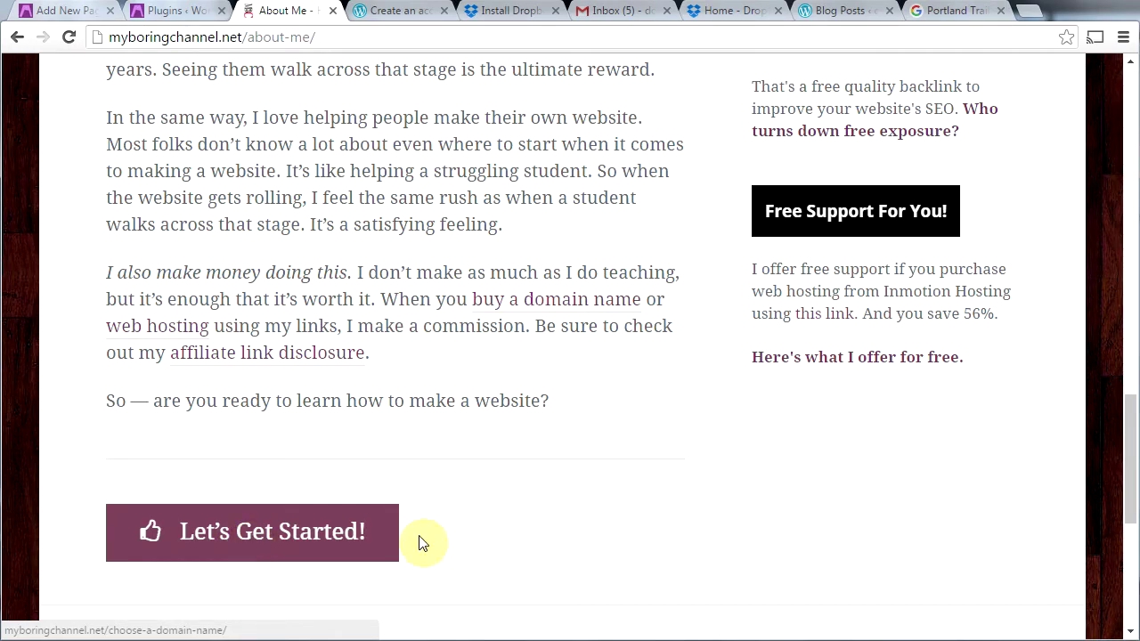
{"action": "left_click_drag", "start_coordinate": [1122, 498], "coordinate": [1127, 140]}
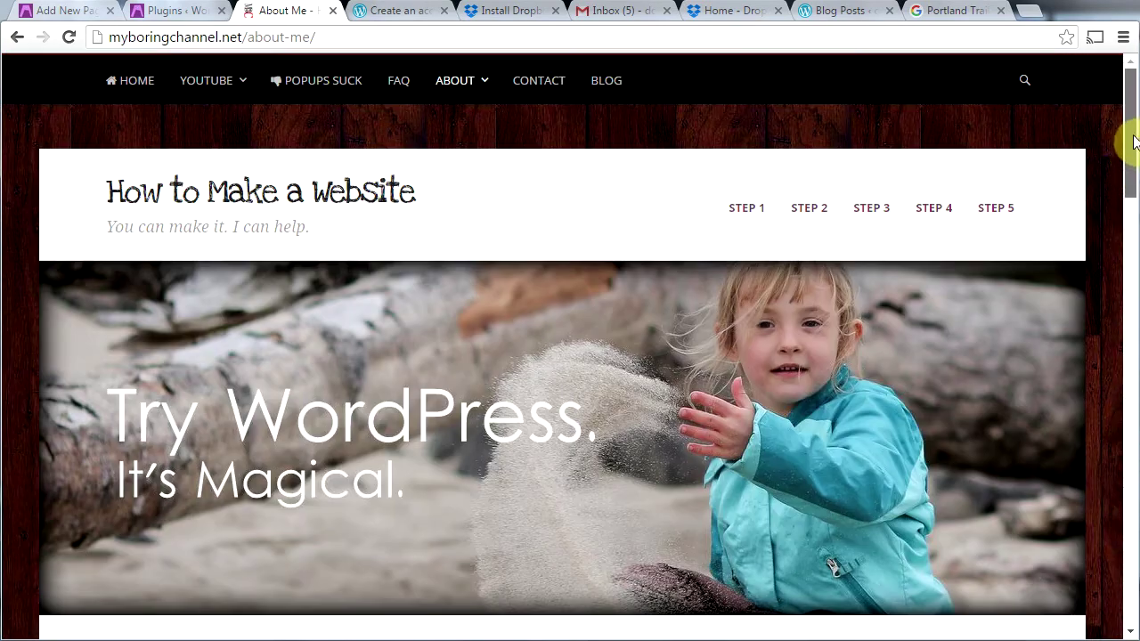
{"action": "left_click", "coordinate": [63, 12]}
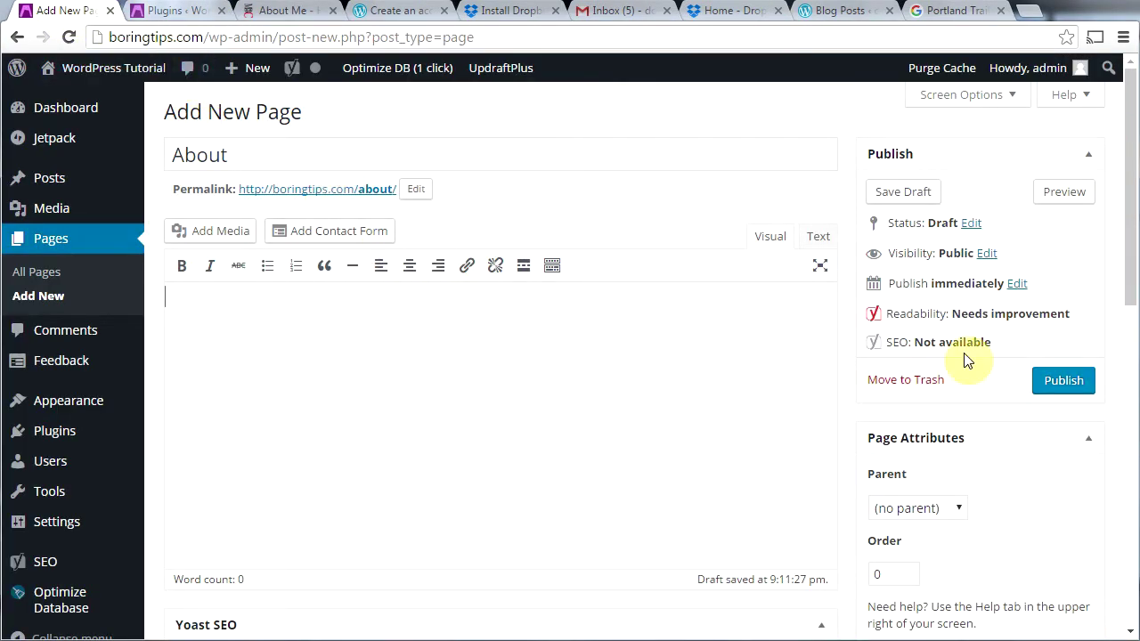
Step: Publish the About page and return to the All Pages list
{"action": "left_click", "coordinate": [1061, 383]}
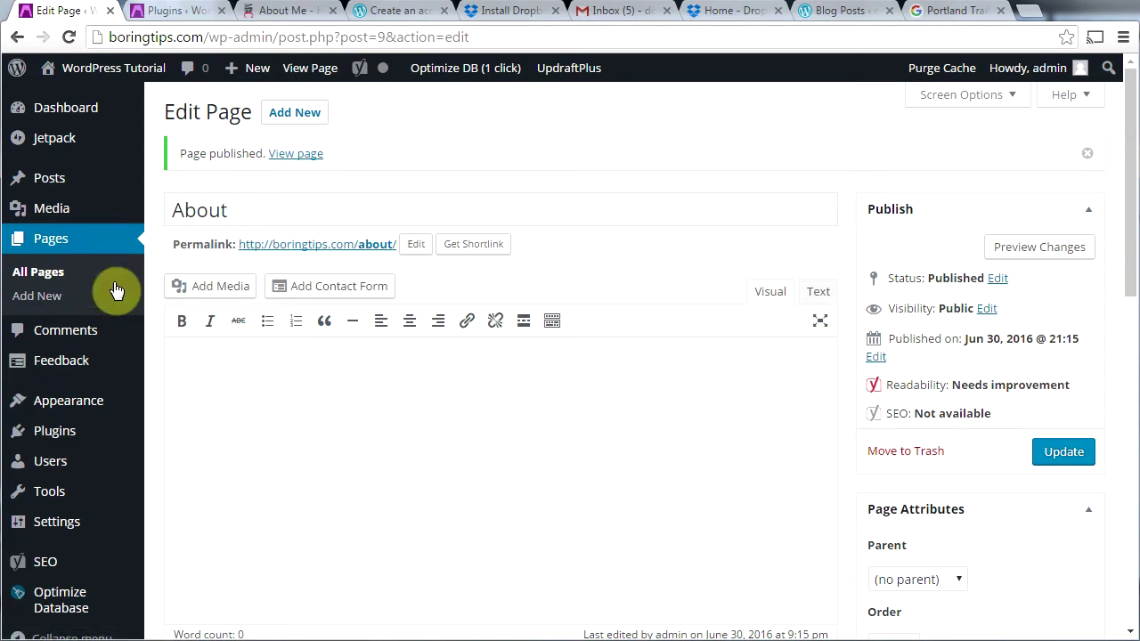
{"action": "left_click", "coordinate": [42, 250]}
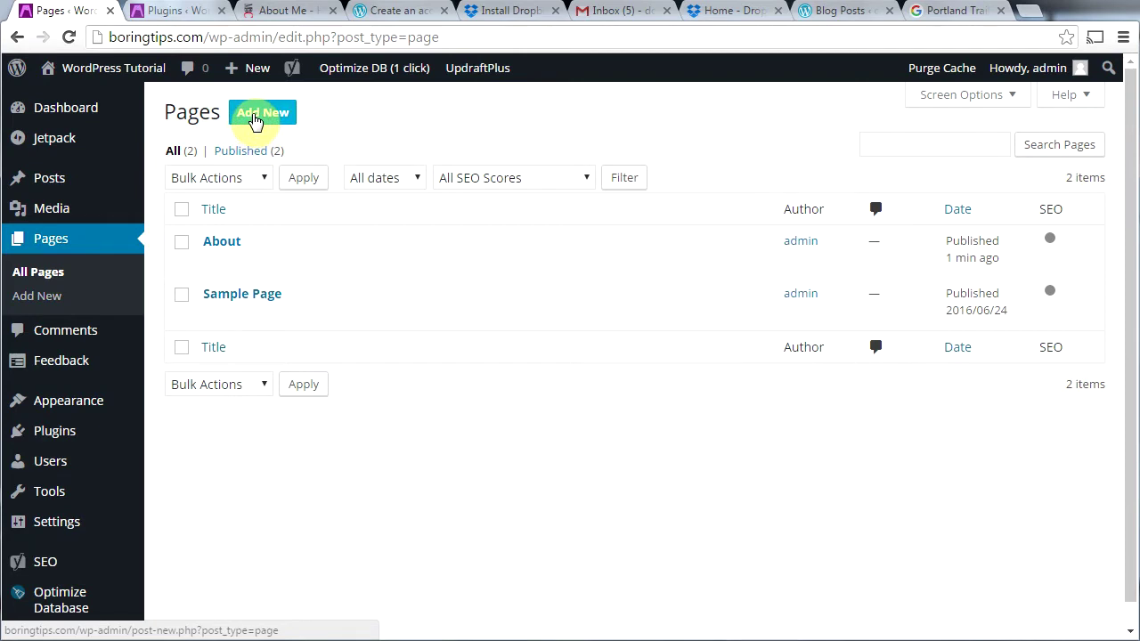
Step: Create a draft page titled 'Contact' and bring up its contact form builder
{"action": "left_click", "coordinate": [255, 118]}
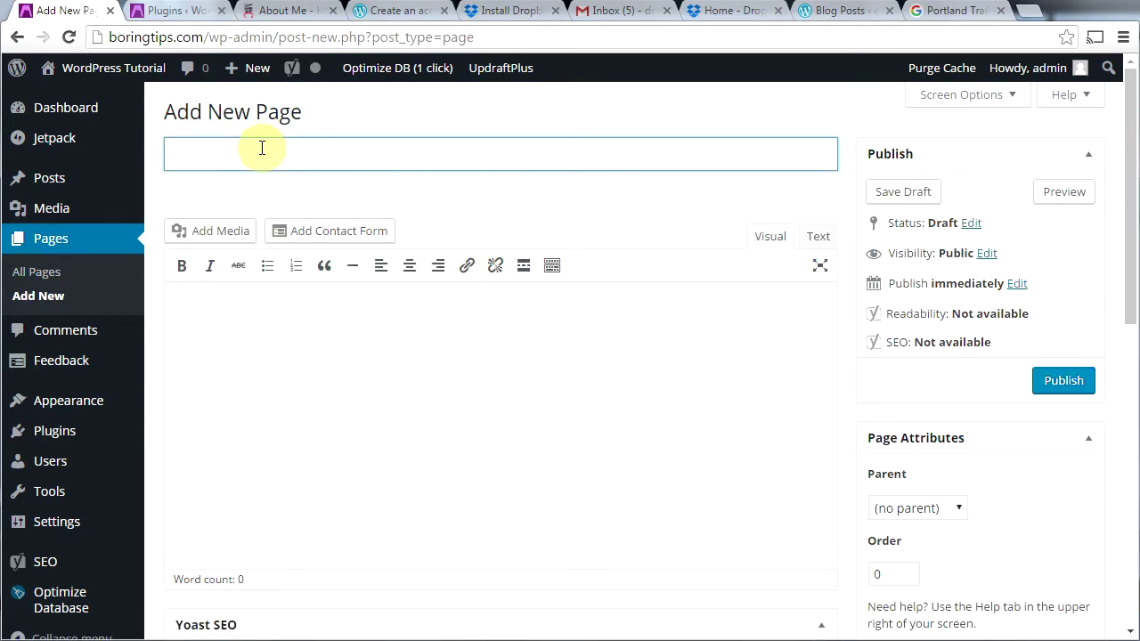
{"action": "type", "text": "Contact"}
{"action": "key", "text": "Tab"}
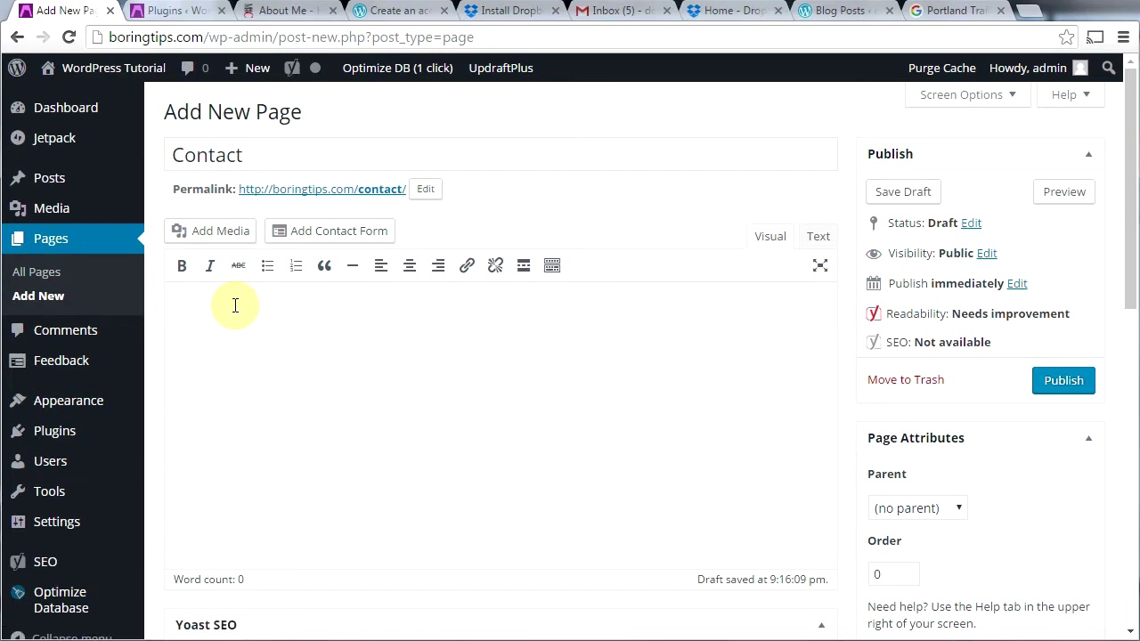
{"action": "left_click", "coordinate": [283, 237]}
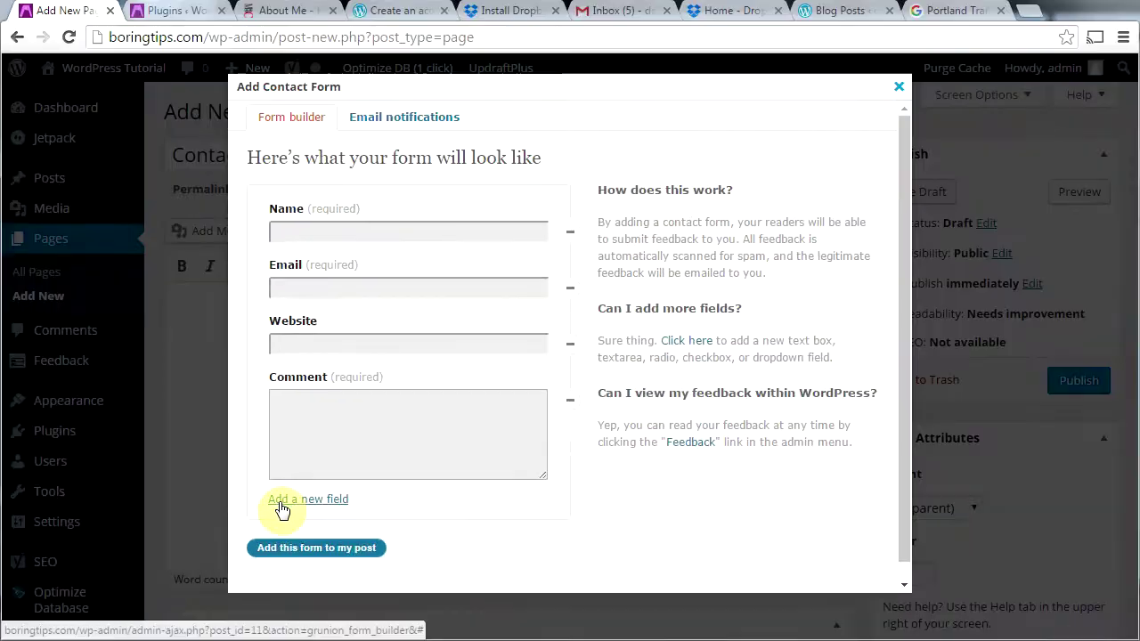
{"action": "left_click", "coordinate": [281, 500]}
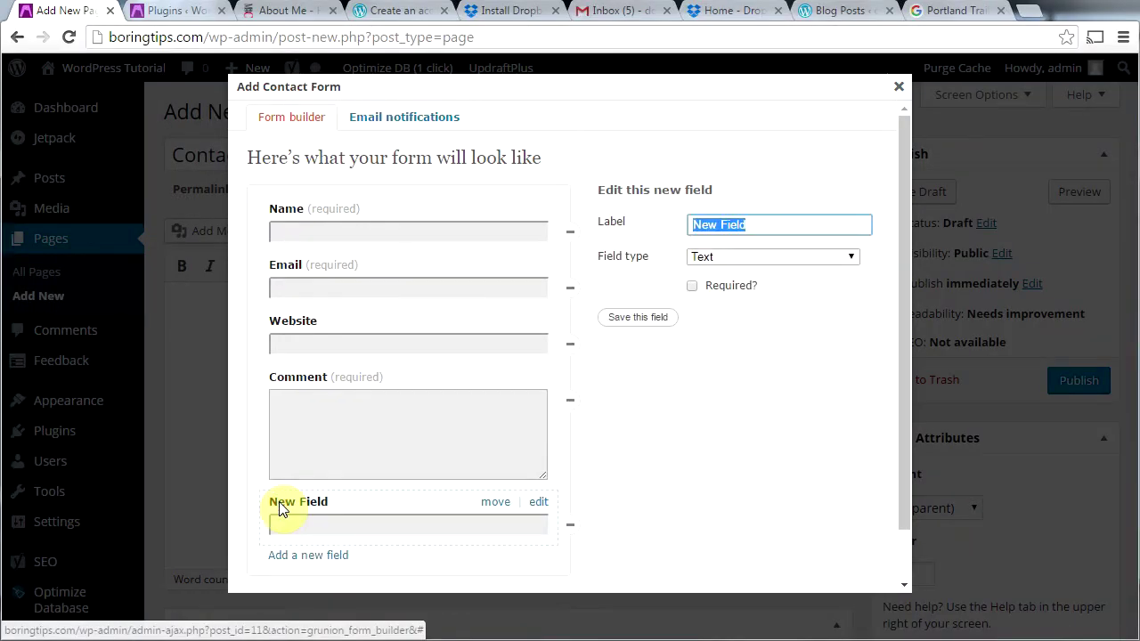
{"action": "left_click", "coordinate": [788, 262]}
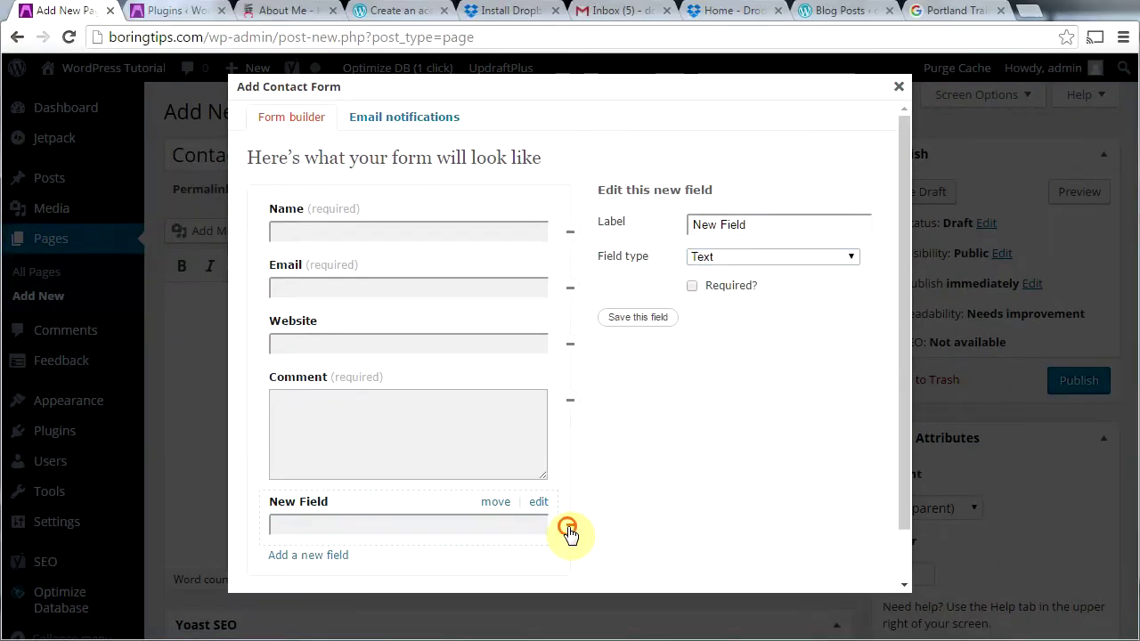
{"action": "left_click", "coordinate": [571, 534]}
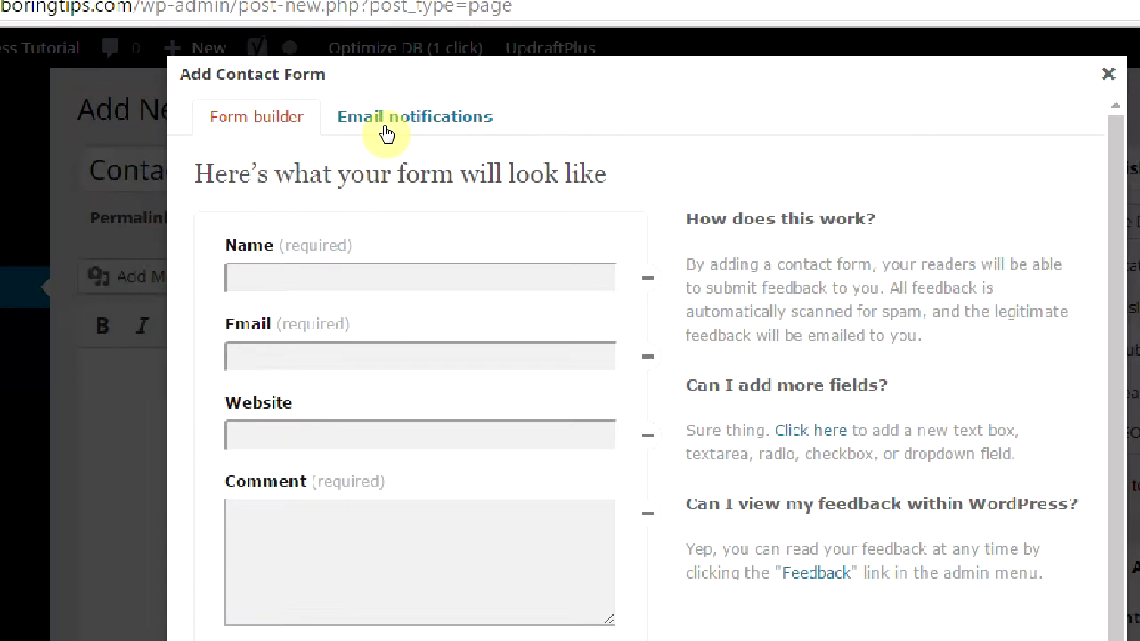
Step: Send the form's email notifications to the site's info e-mail address with subject 'info'
{"action": "left_click", "coordinate": [386, 125]}
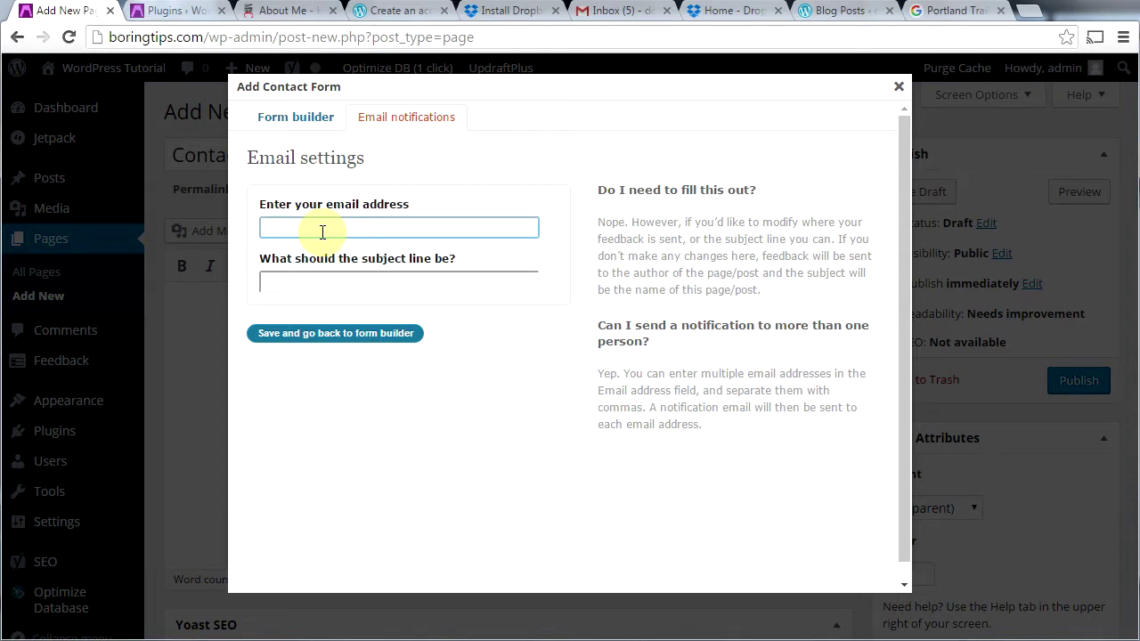
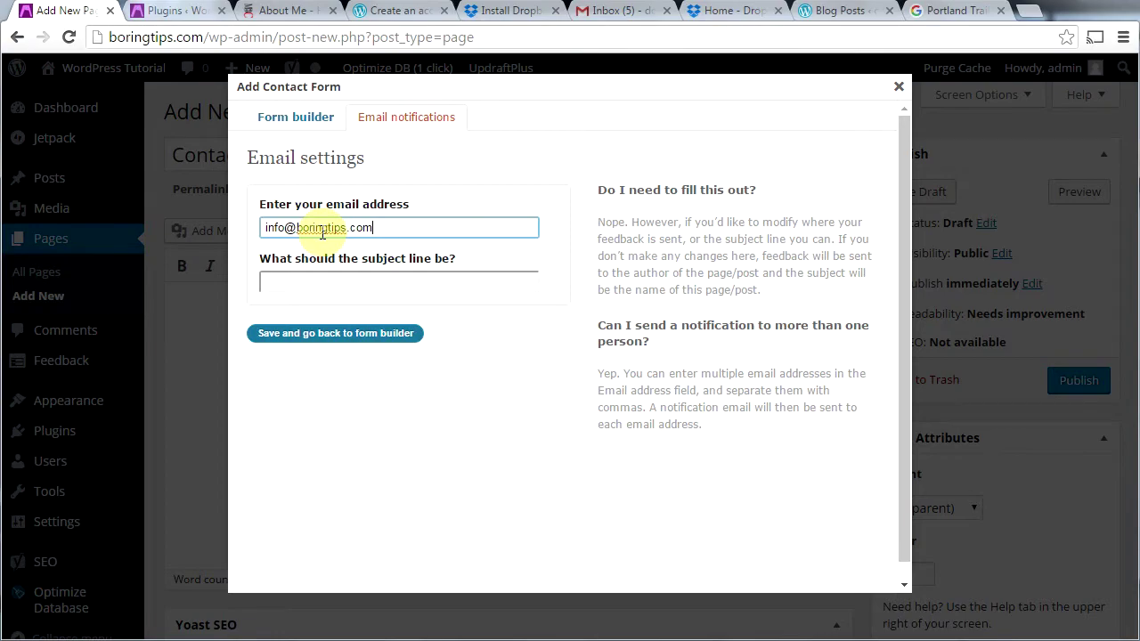
{"action": "left_click", "coordinate": [262, 283]}
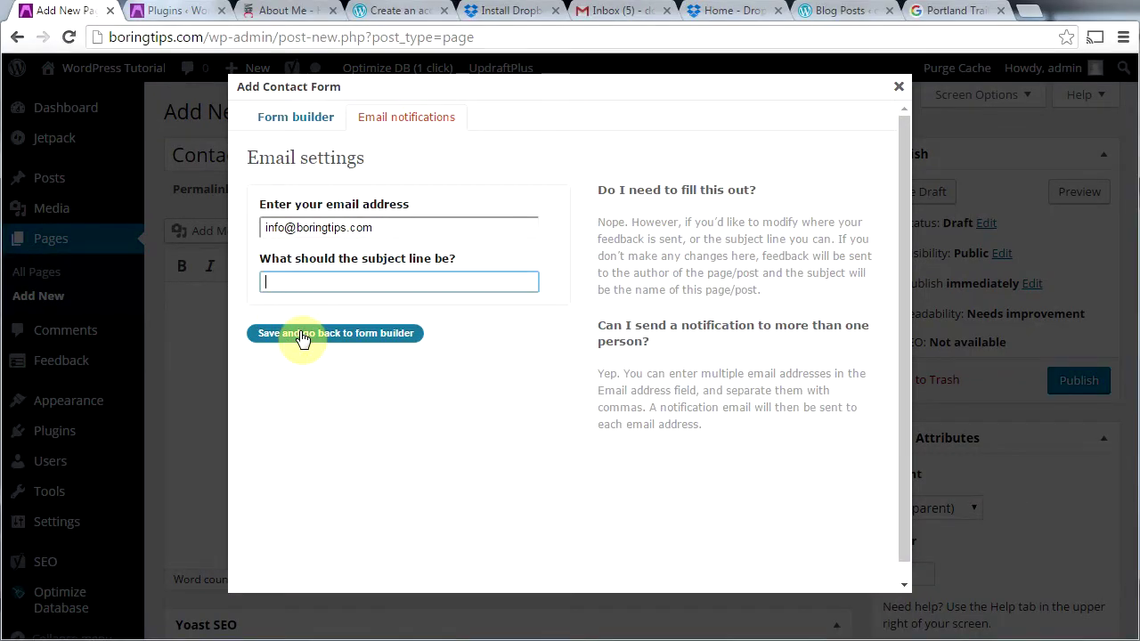
{"action": "type", "text": "info"}
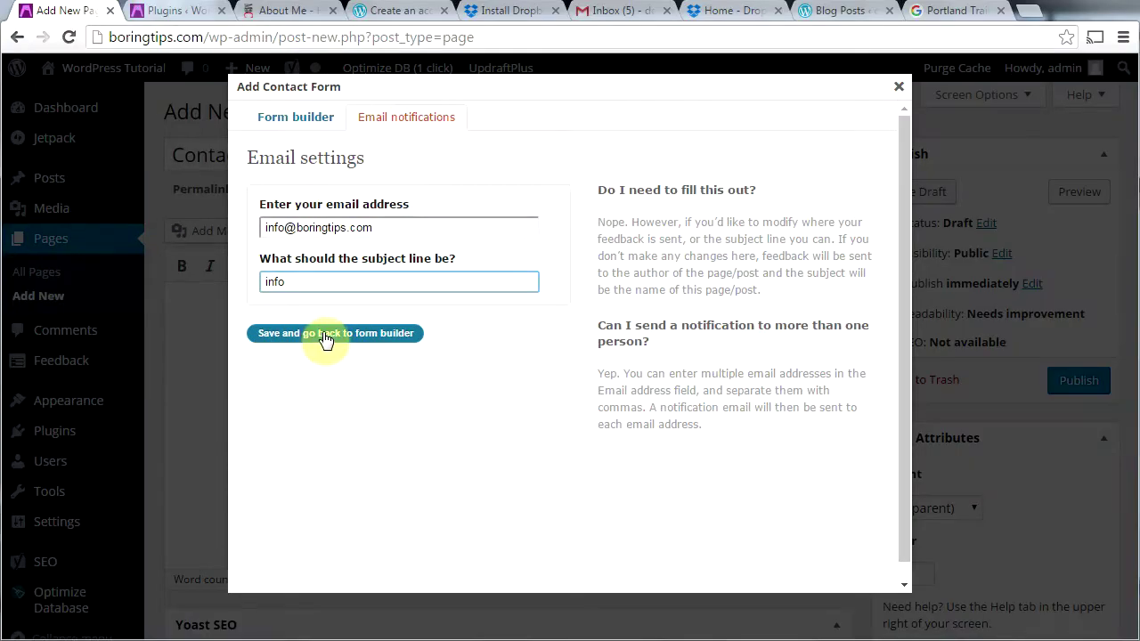
{"action": "left_click", "coordinate": [392, 320]}
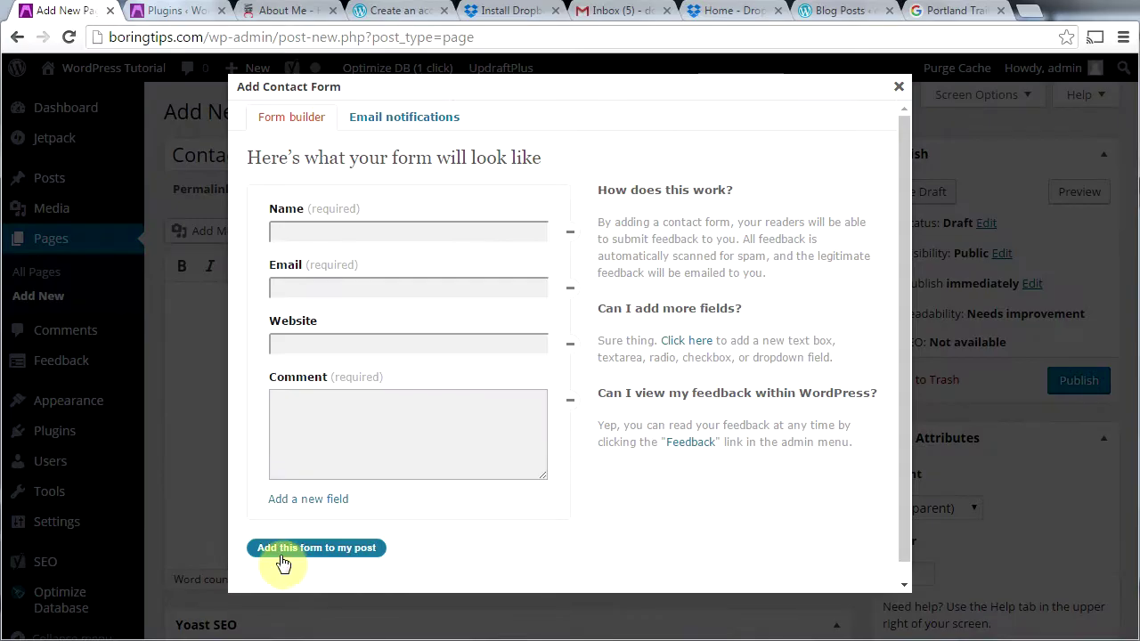
Step: Insert the contact form shortcode into the Contact page and publish it
{"action": "left_click", "coordinate": [283, 559]}
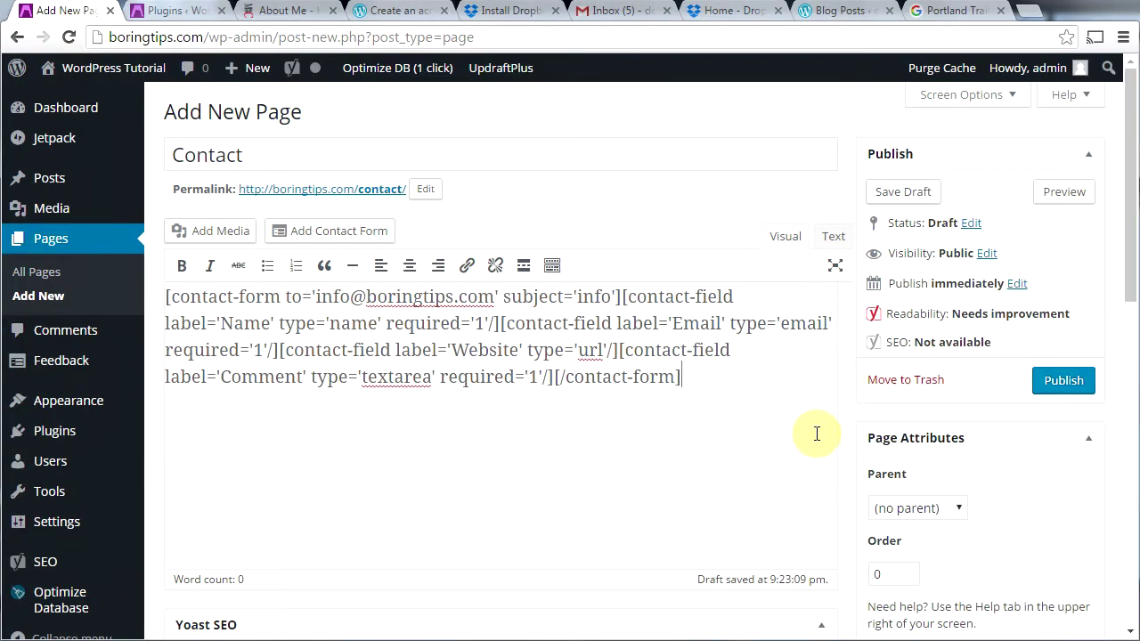
{"action": "left_click_drag", "start_coordinate": [683, 379], "coordinate": [161, 272]}
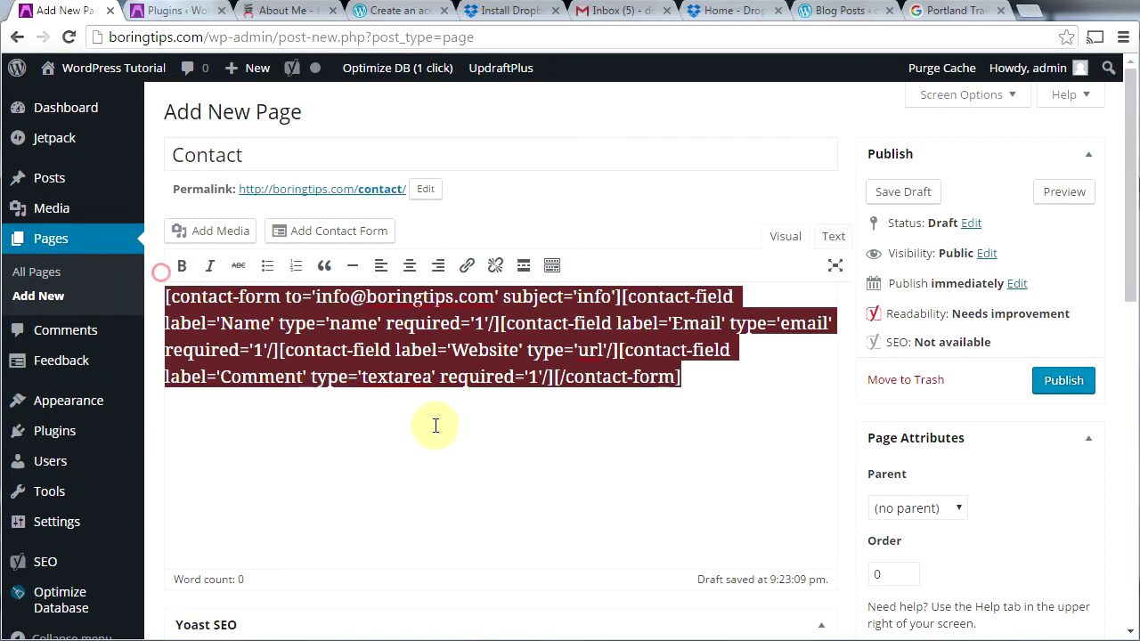
{"action": "left_click", "coordinate": [547, 423]}
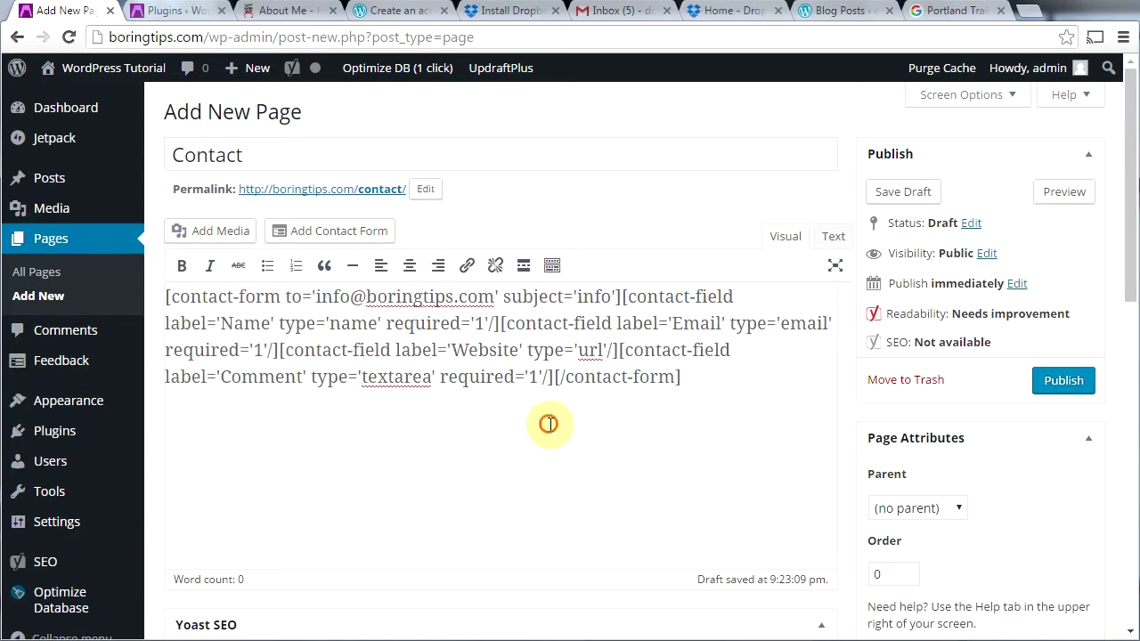
{"action": "left_click", "coordinate": [1059, 383]}
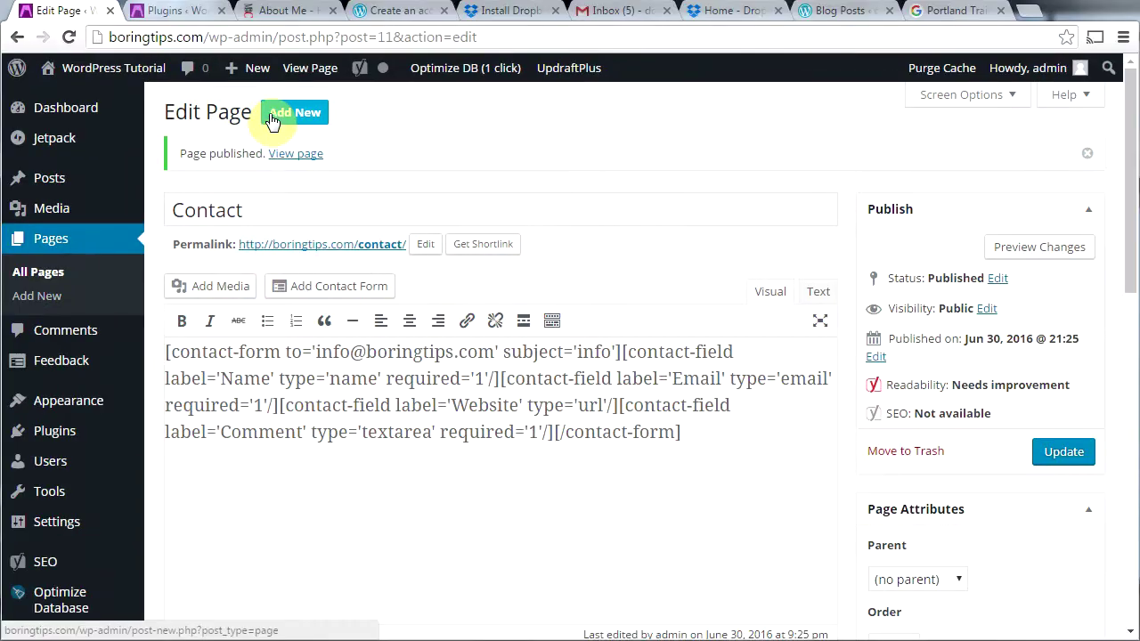
Step: Publish an empty page titled 'Blog' and view the four-page All Pages list
{"action": "left_click", "coordinate": [271, 118]}
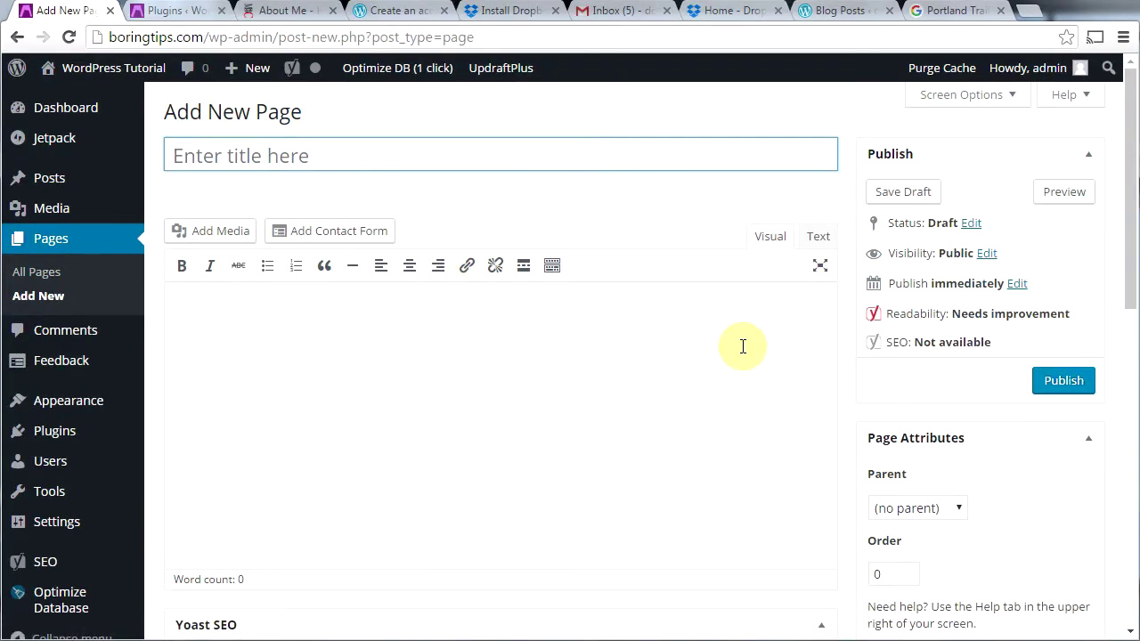
{"action": "type", "text": "Blog"}
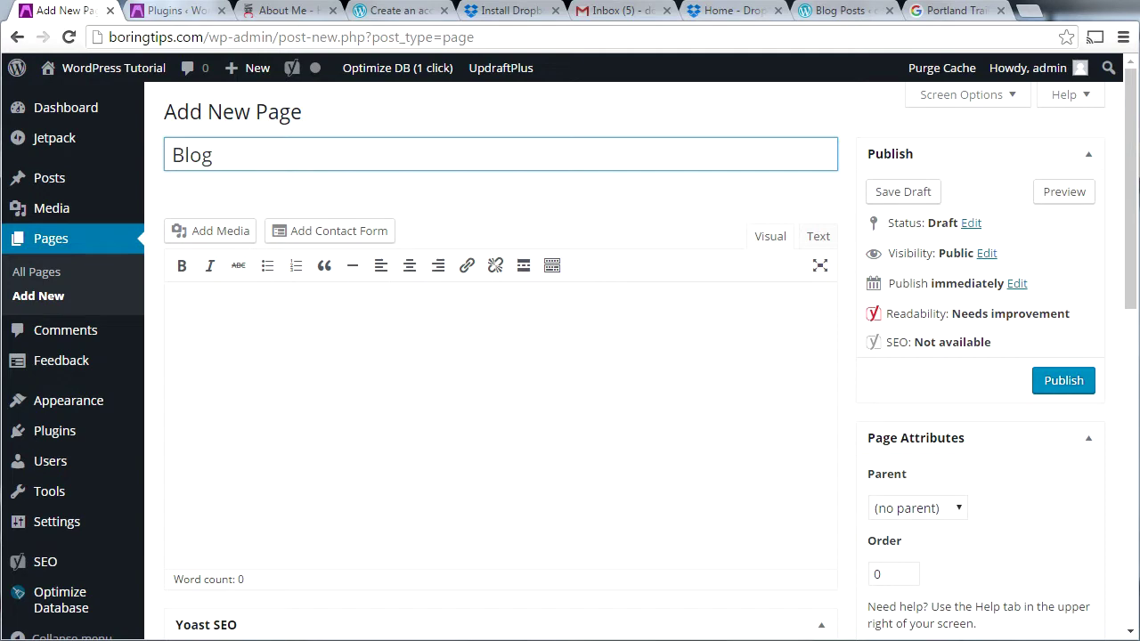
{"action": "left_click", "coordinate": [1068, 388]}
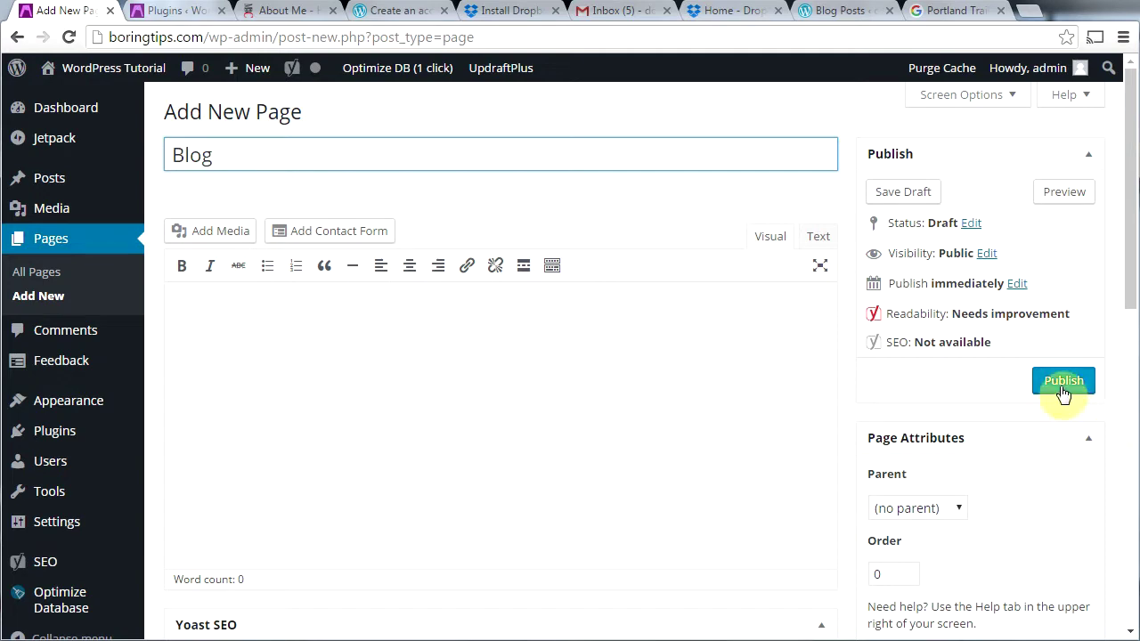
{"action": "left_click", "coordinate": [27, 276]}
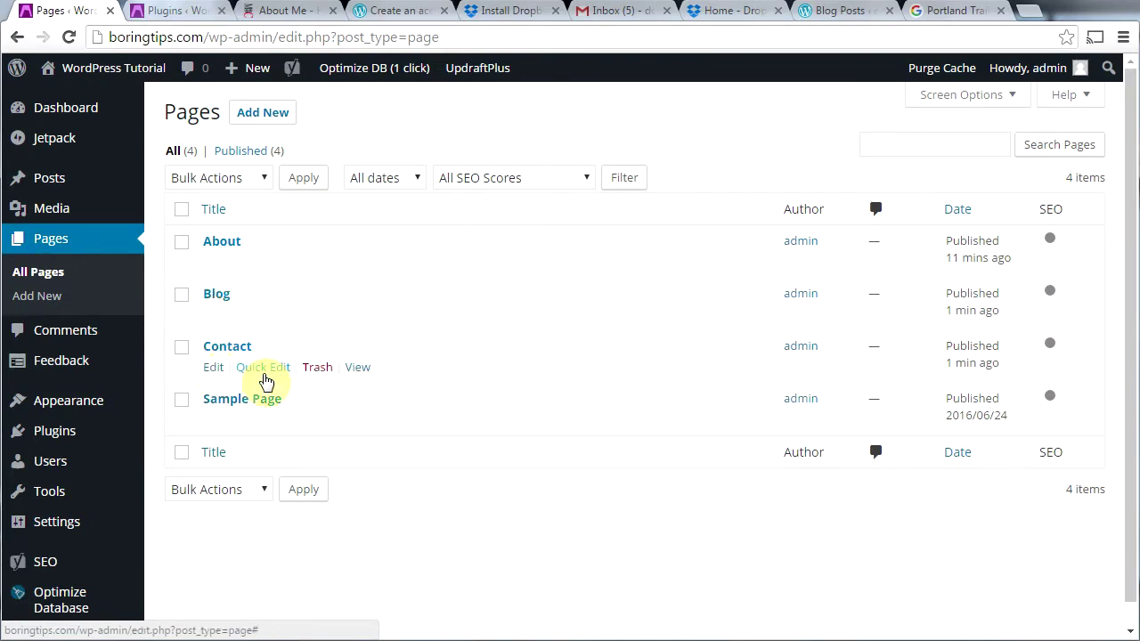
{"action": "mouse_move", "coordinate": [178, 233]}
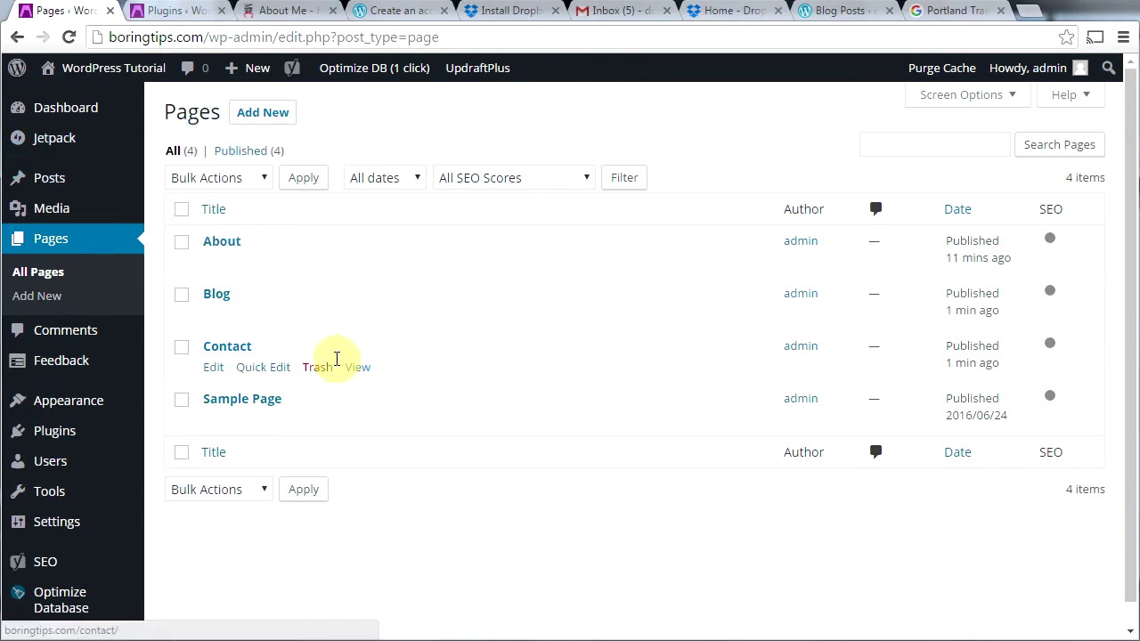
{"action": "mouse_move", "coordinate": [85, 72]}
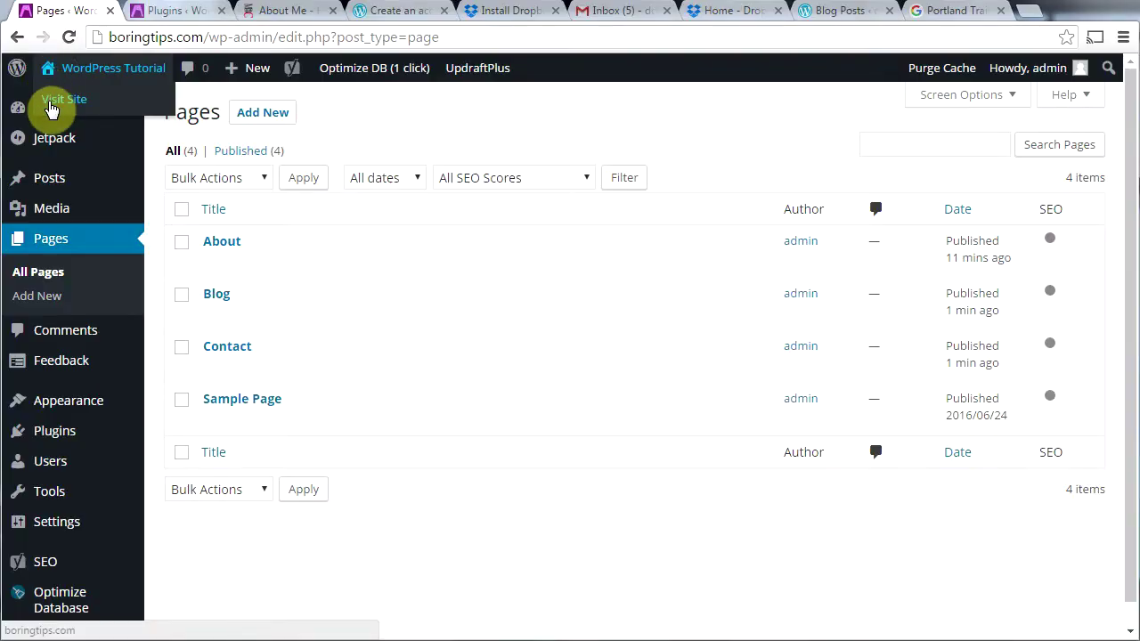
Step: View the live site, then open the Menus editor from the admin-bar site dropdown
{"action": "left_click", "coordinate": [51, 108]}
{"action": "left_click_drag", "start_coordinate": [1129, 418], "coordinate": [1129, 254]}
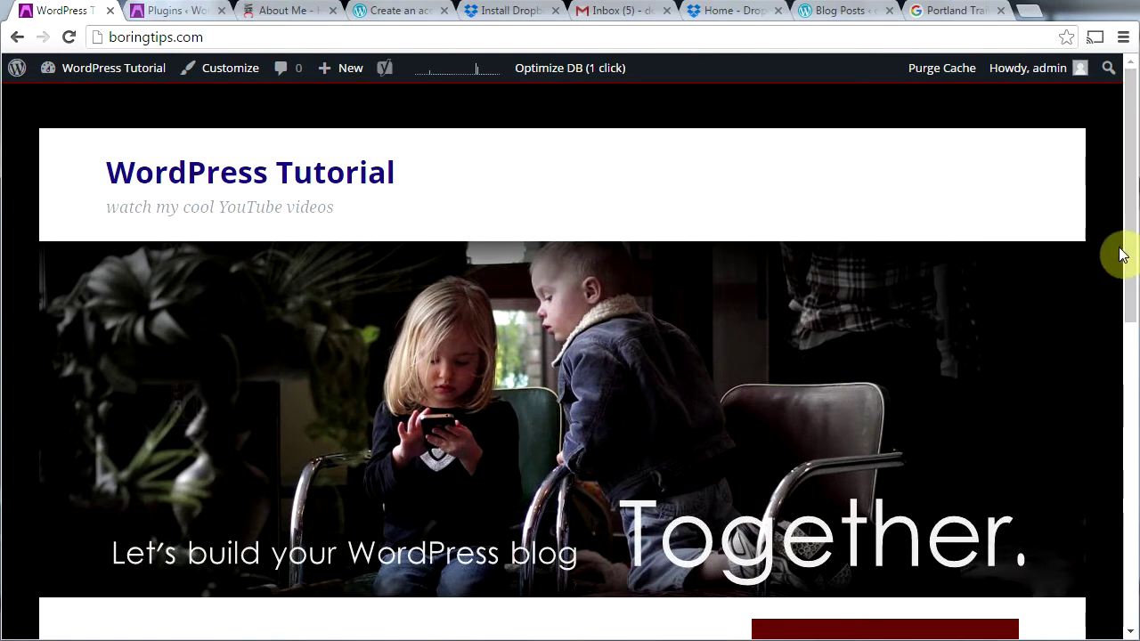
{"action": "mouse_move", "coordinate": [42, 71]}
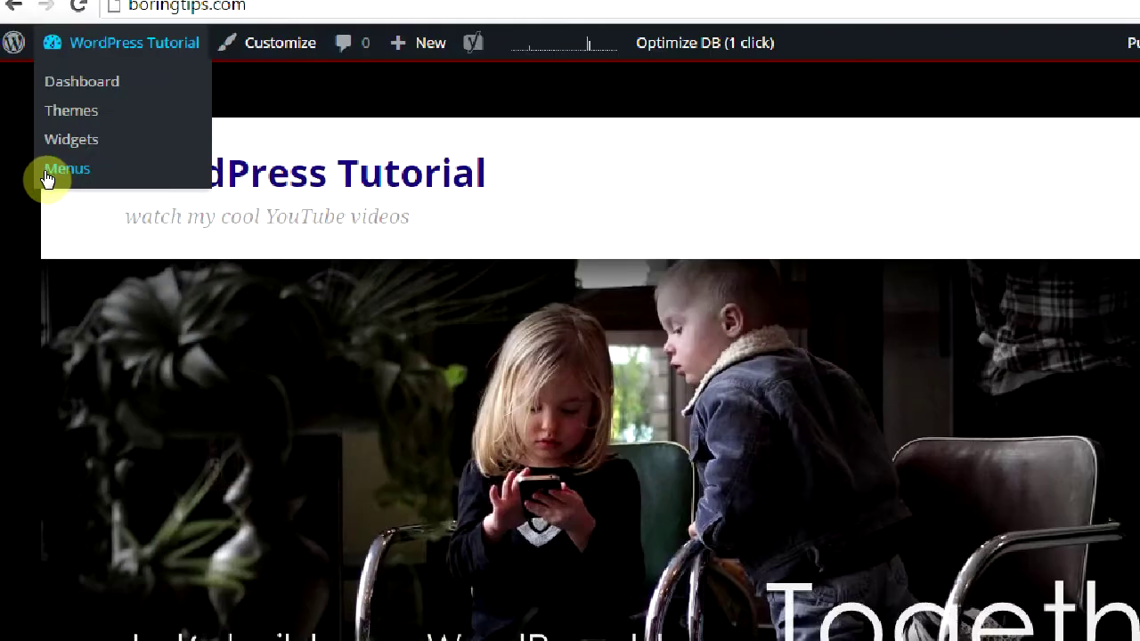
{"action": "left_click", "coordinate": [47, 172]}
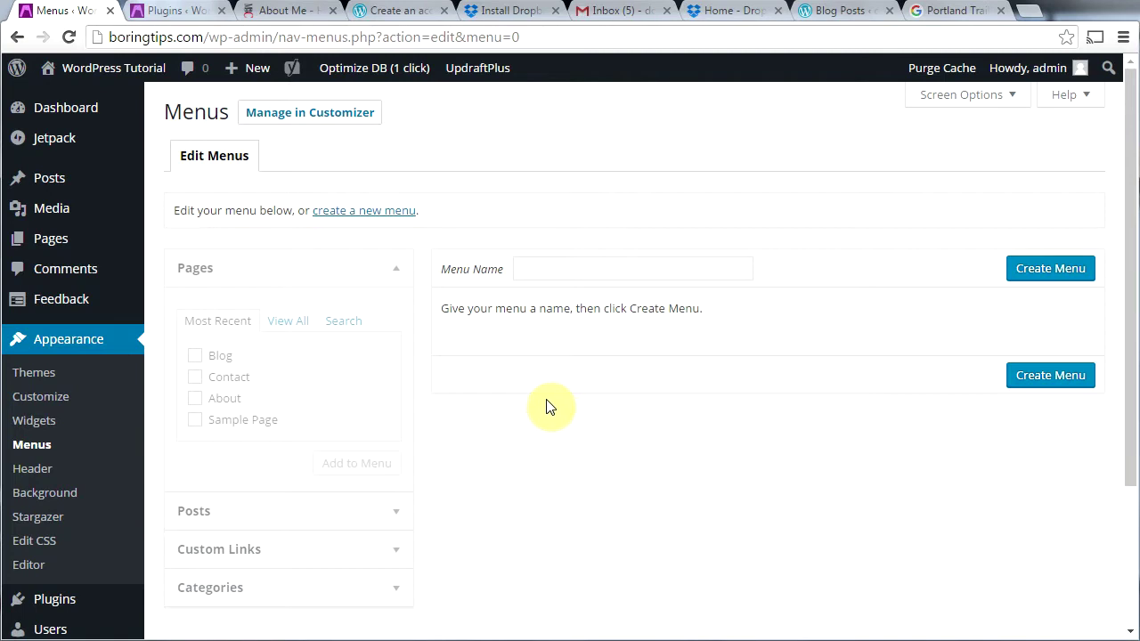
Step: Create a new empty menu called 'primary', then switch to the myboringchannel.net About Me page
{"action": "left_click", "coordinate": [539, 266]}
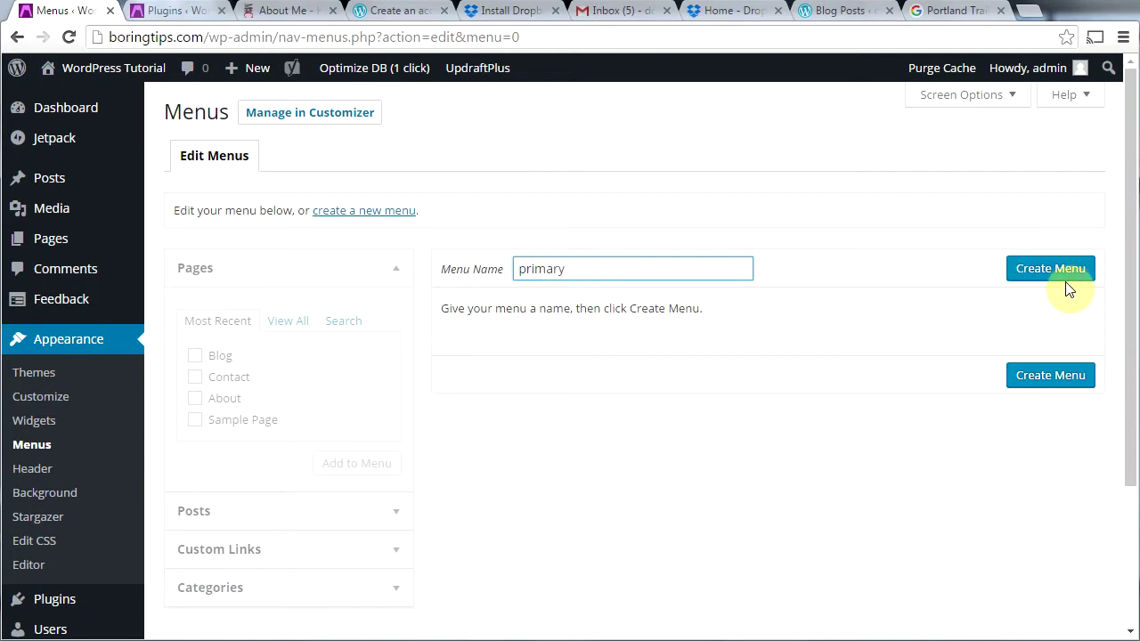
{"action": "left_click", "coordinate": [1026, 274]}
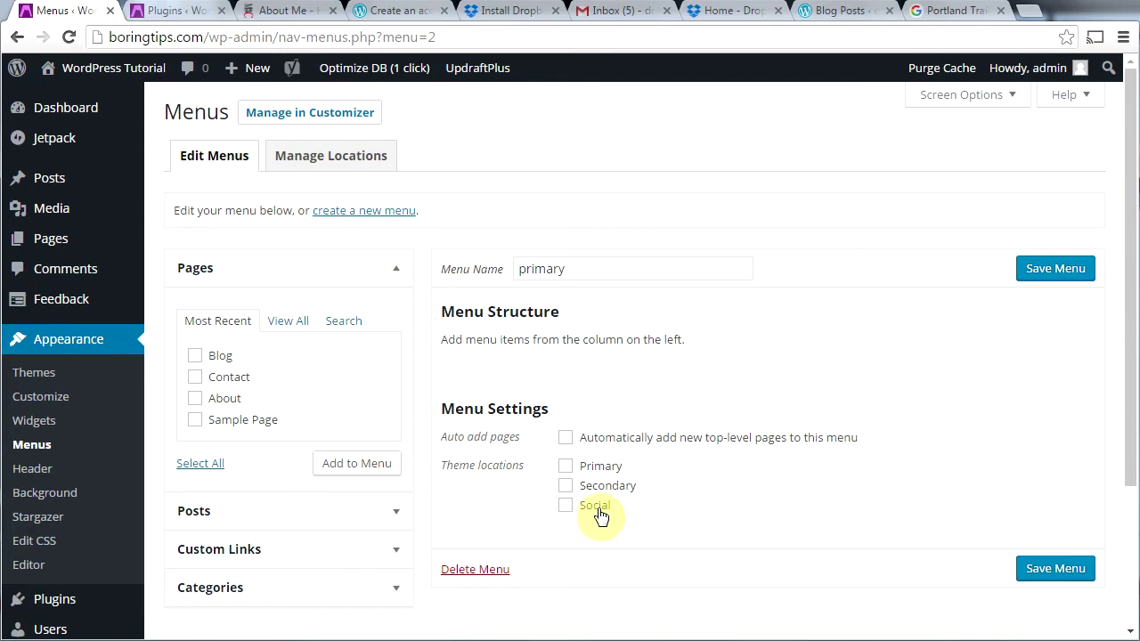
{"action": "left_click", "coordinate": [281, 12]}
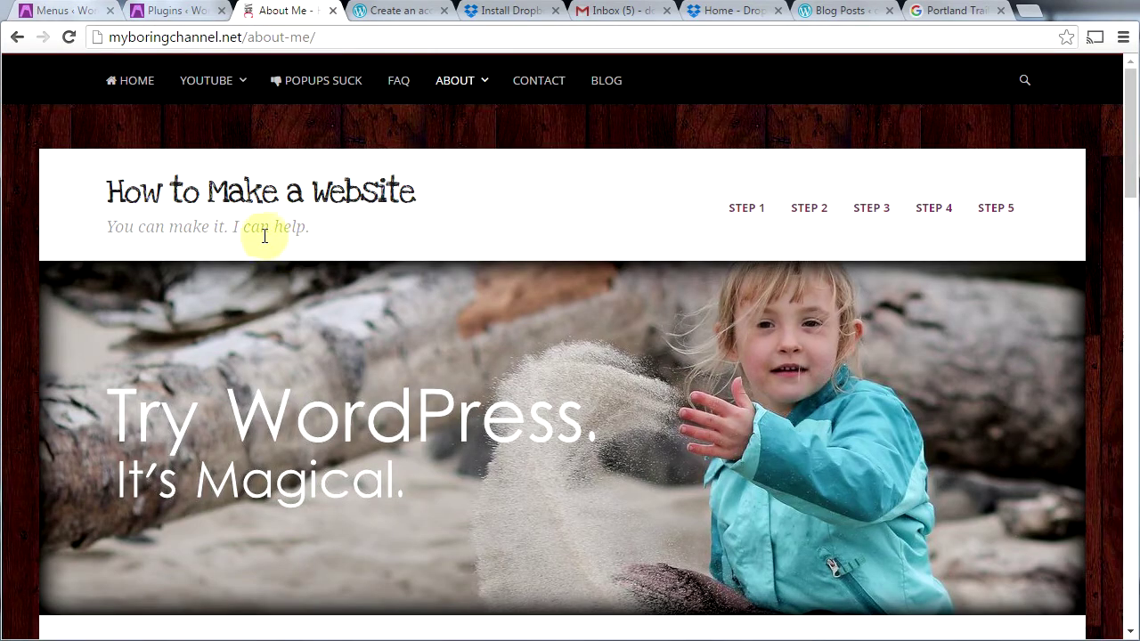
Step: Review the navigation bar on myboringchannel.net's home page, then go back to the primary menu editor
{"action": "left_click", "coordinate": [249, 190]}
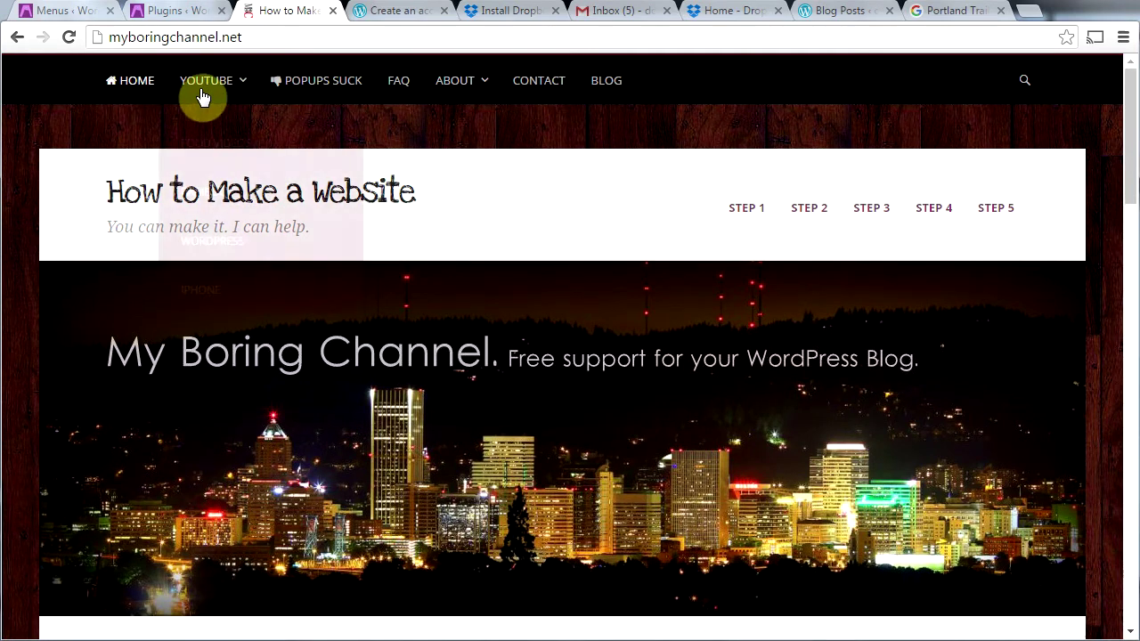
{"action": "mouse_move", "coordinate": [487, 92]}
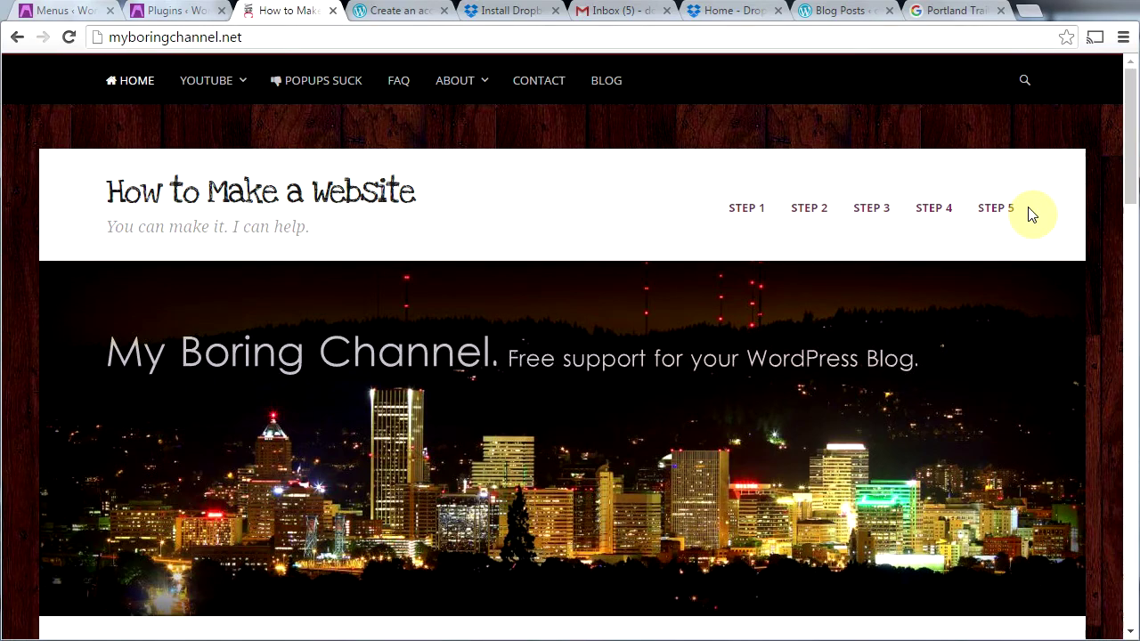
{"action": "left_click_drag", "start_coordinate": [1127, 186], "coordinate": [1127, 630]}
{"action": "left_click_drag", "start_coordinate": [1127, 570], "coordinate": [1136, 156]}
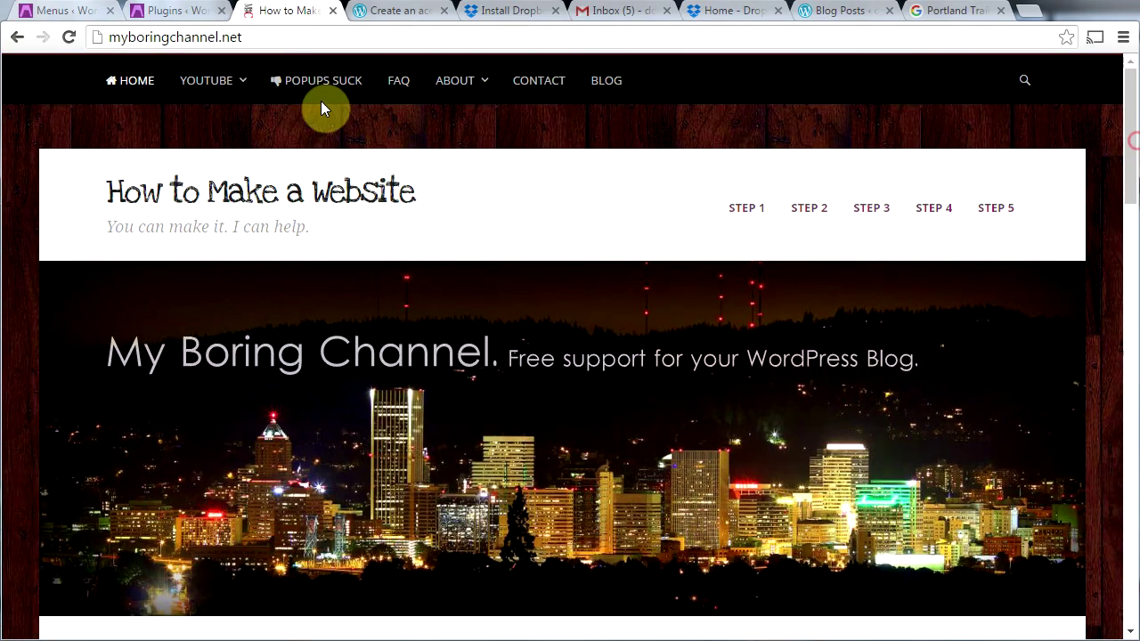
{"action": "left_click", "coordinate": [55, 11]}
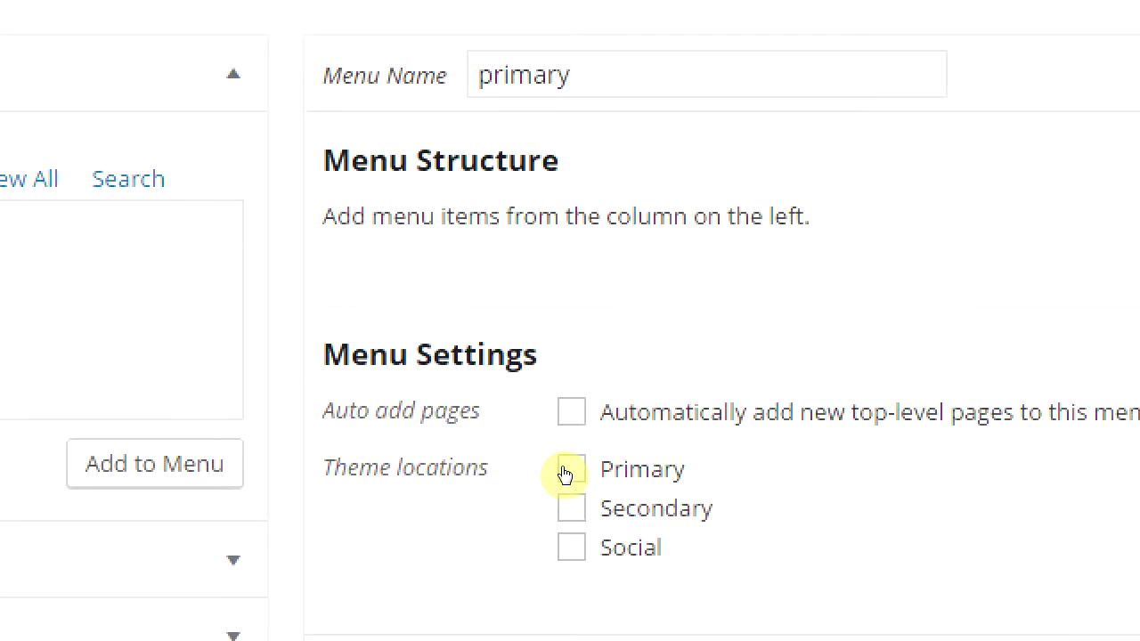
Step: Assign the menu to Primary and add four pages, ordered Sample Page, Contact, Blog, About
{"action": "left_click", "coordinate": [566, 472]}
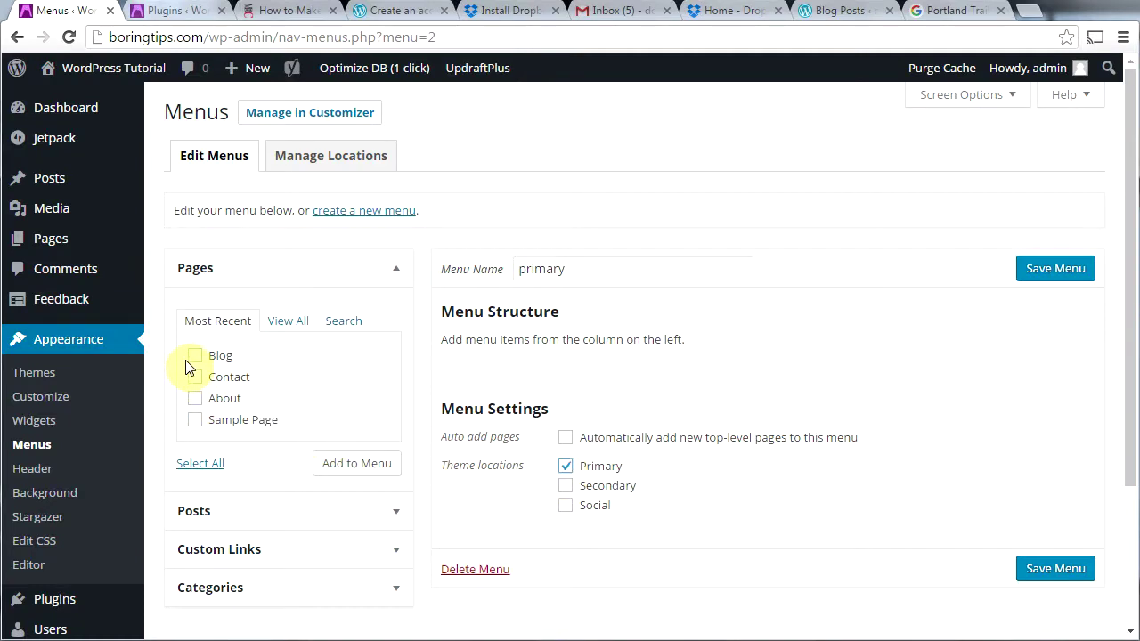
{"action": "left_click", "coordinate": [194, 356]}
{"action": "left_click", "coordinate": [194, 377]}
{"action": "left_click", "coordinate": [194, 397]}
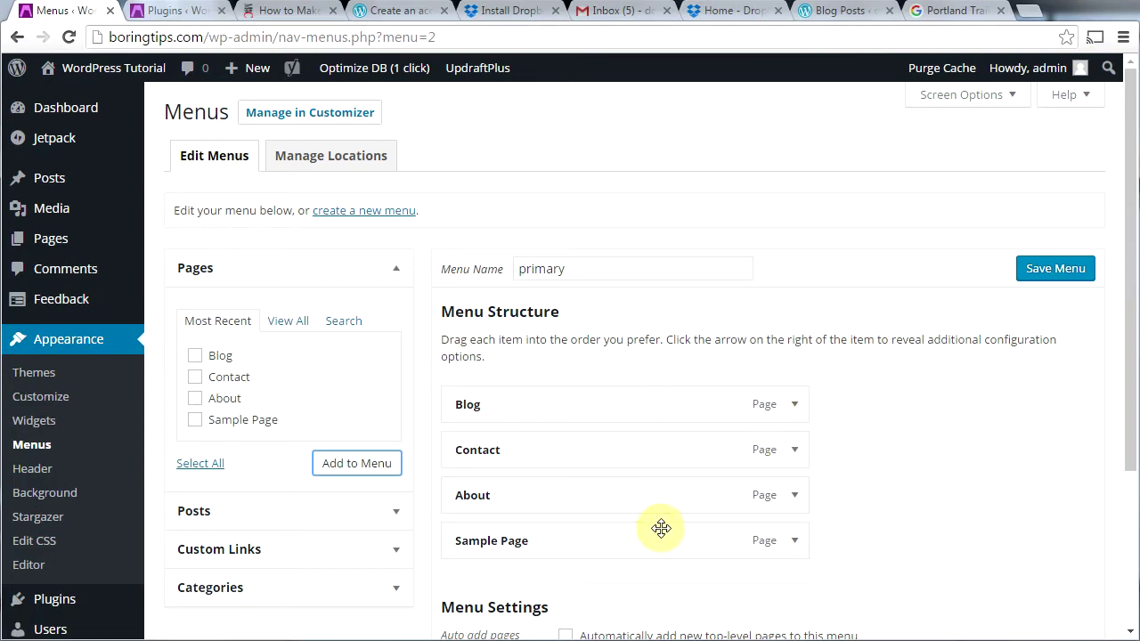
{"action": "left_click_drag", "start_coordinate": [649, 542], "coordinate": [648, 427]}
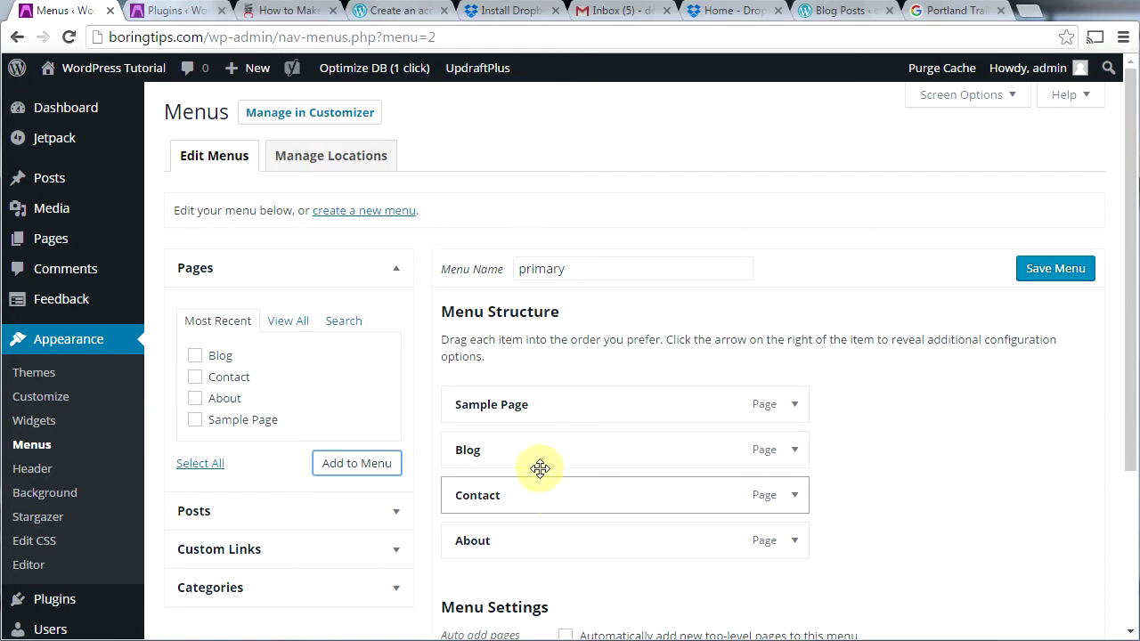
{"action": "left_click_drag", "start_coordinate": [539, 447], "coordinate": [544, 495]}
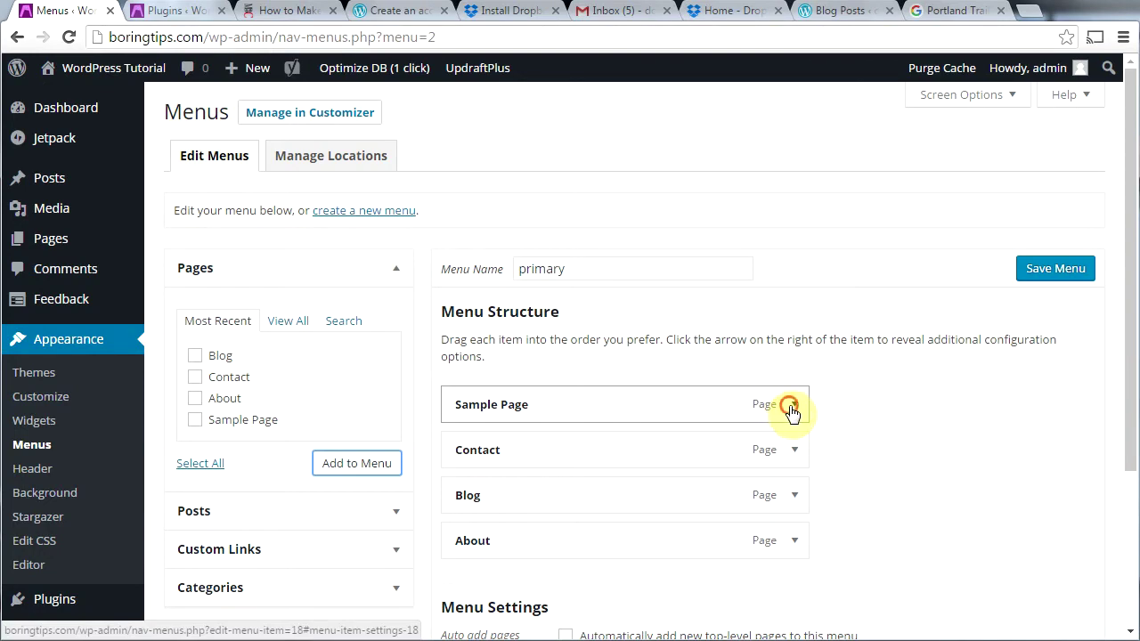
Step: Change the Sample Page menu item's navigation label to 'Home'
{"action": "left_click", "coordinate": [791, 408]}
{"action": "scroll", "coordinate": [583, 274], "scroll_direction": "down", "scroll_amount": 2}
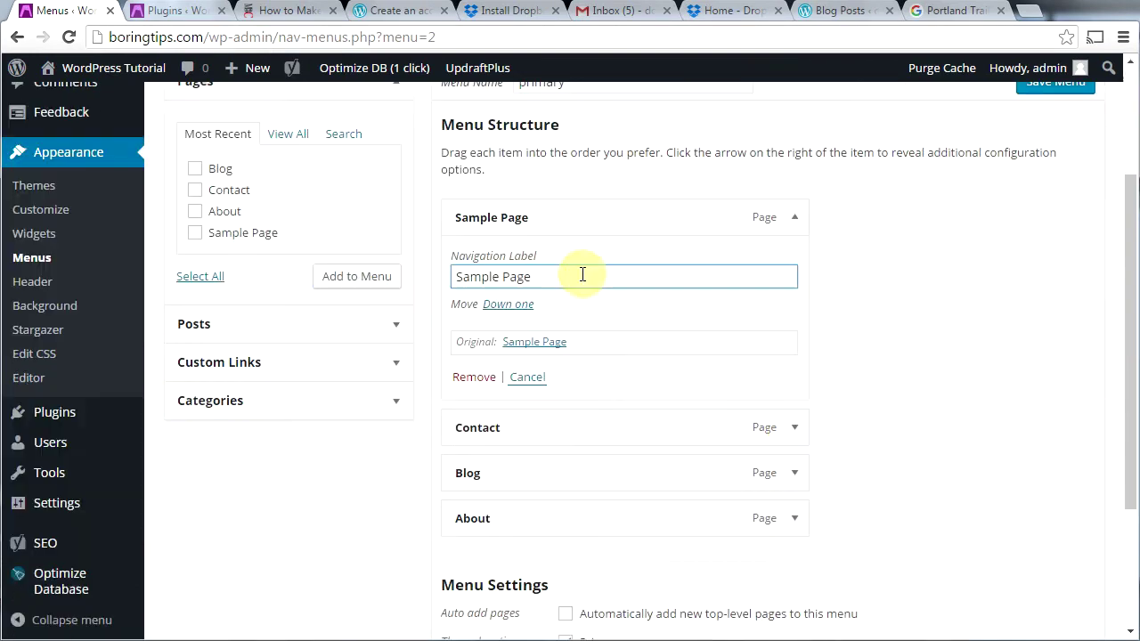
{"action": "left_click_drag", "start_coordinate": [558, 277], "coordinate": [450, 276]}
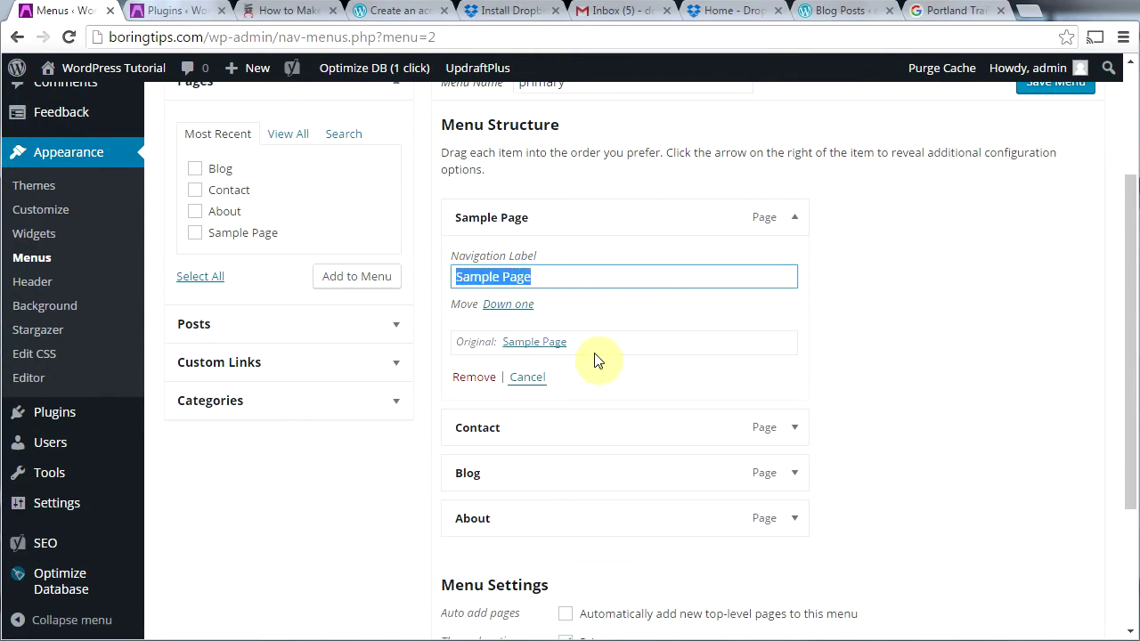
{"action": "type", "text": "Home"}
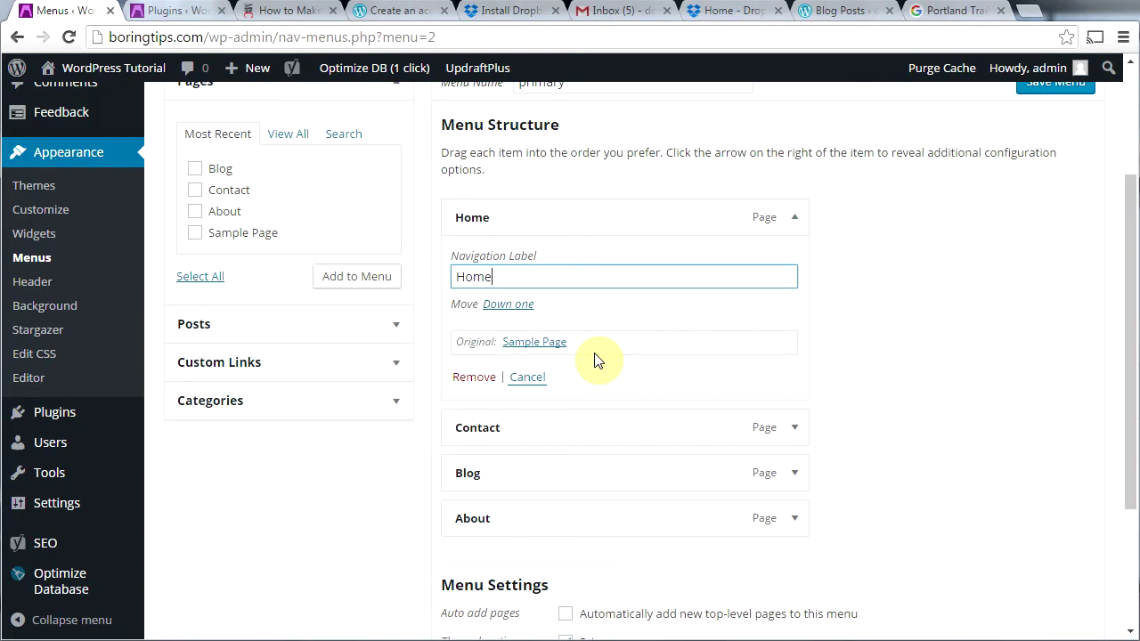
Step: Check the Contact, Blog and About item settings, then save the primary menu
{"action": "left_click", "coordinate": [793, 431]}
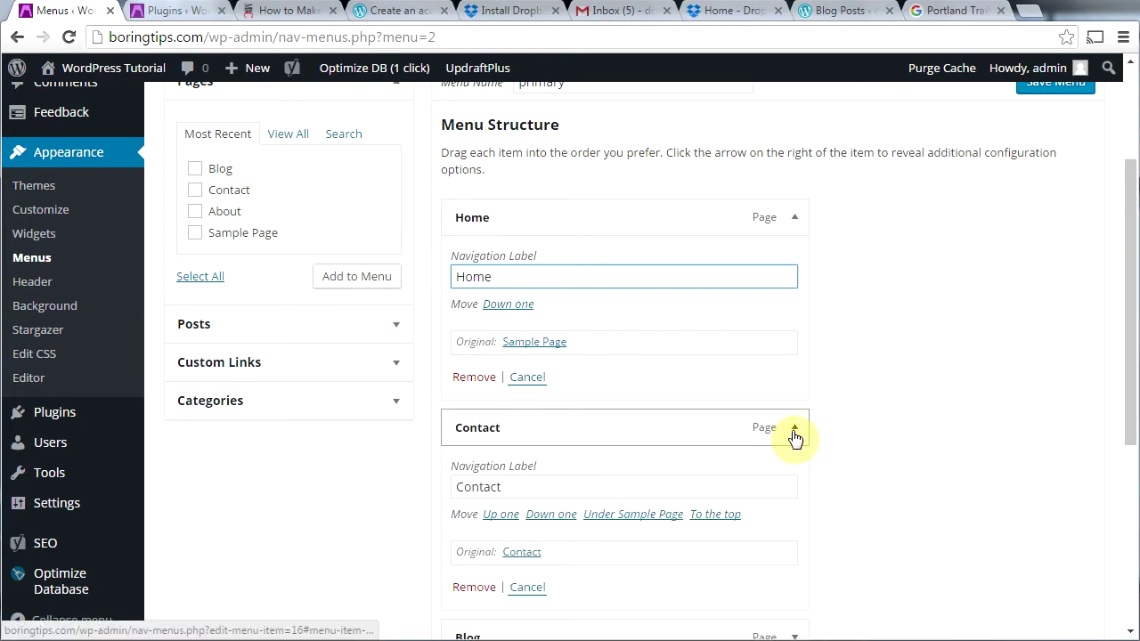
{"action": "left_click", "coordinate": [794, 432]}
{"action": "left_click", "coordinate": [795, 474]}
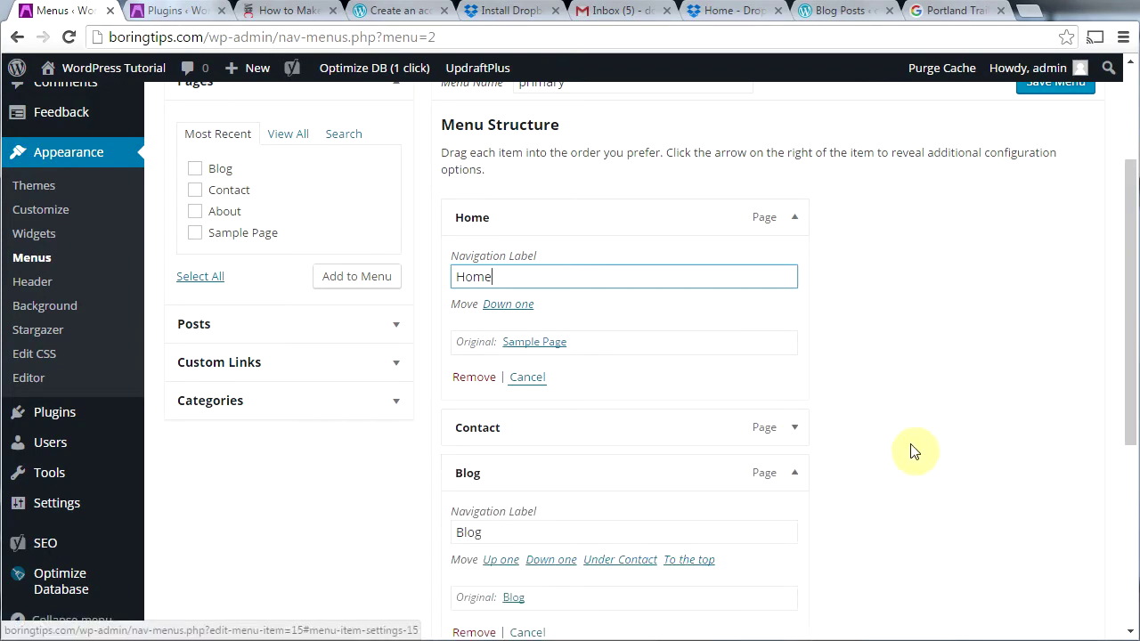
{"action": "scroll", "coordinate": [895, 466], "scroll_direction": "down", "scroll_amount": 3}
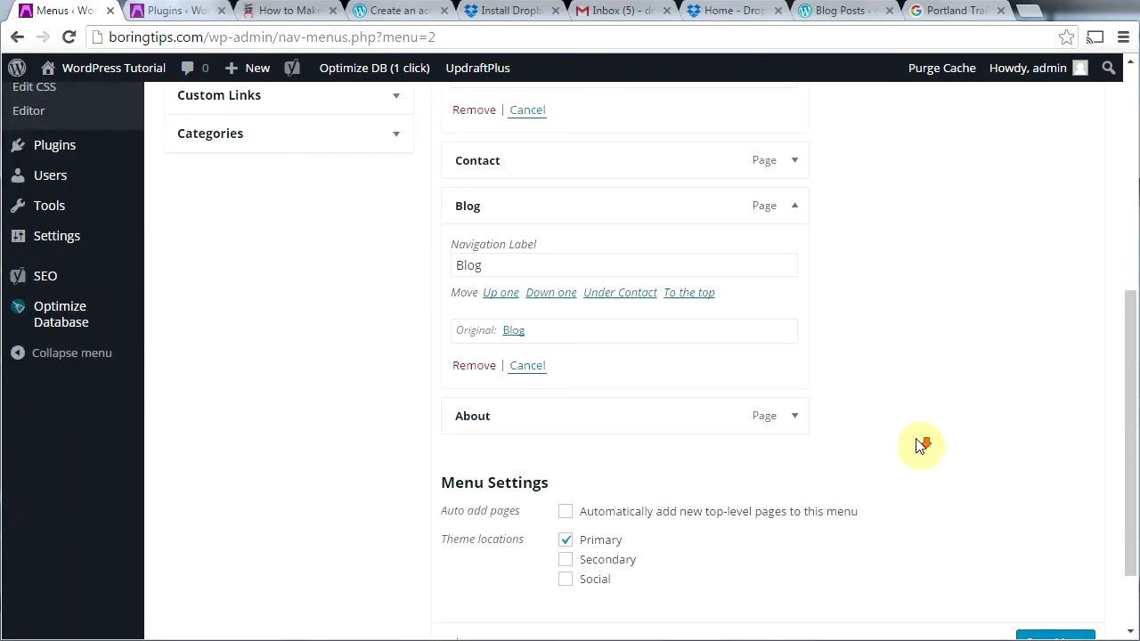
{"action": "left_click", "coordinate": [798, 419]}
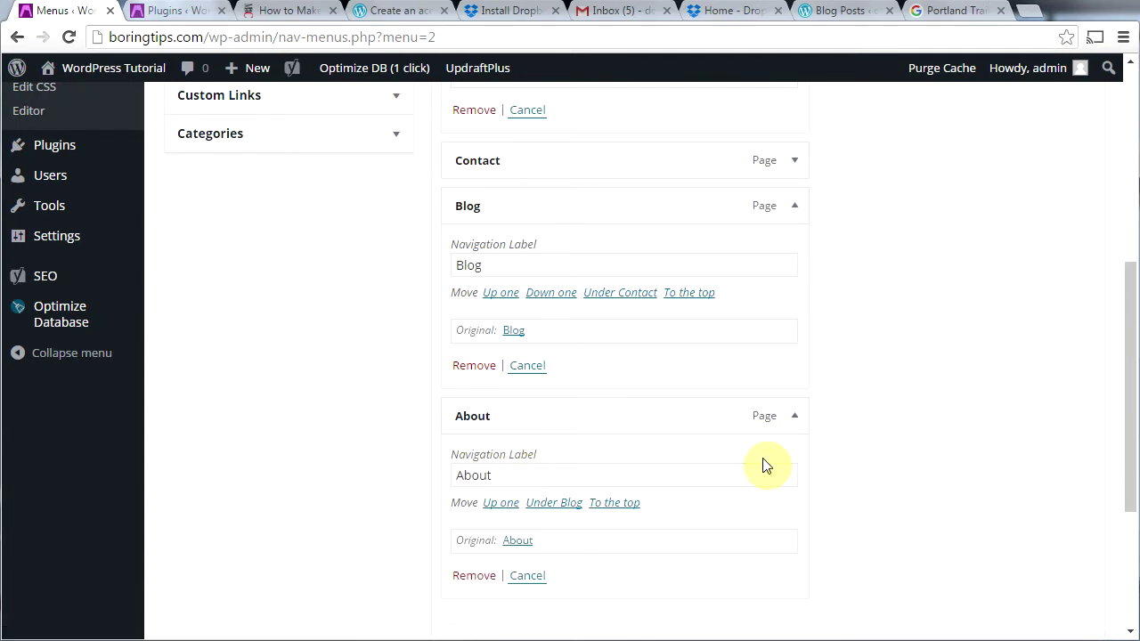
{"action": "left_click", "coordinate": [795, 424]}
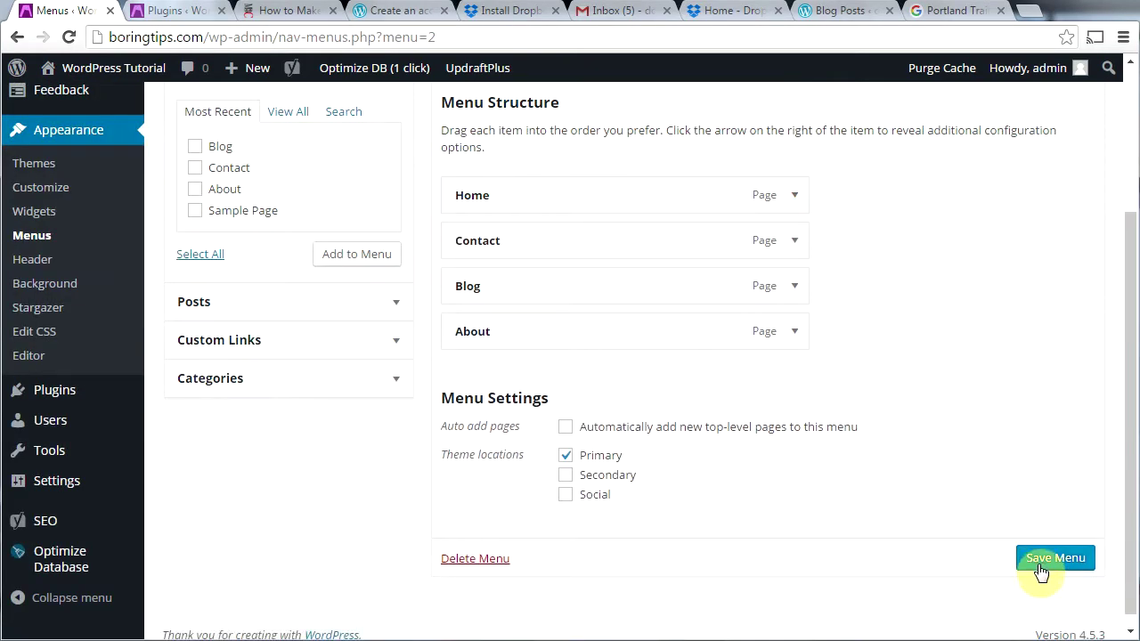
{"action": "left_click", "coordinate": [1041, 570]}
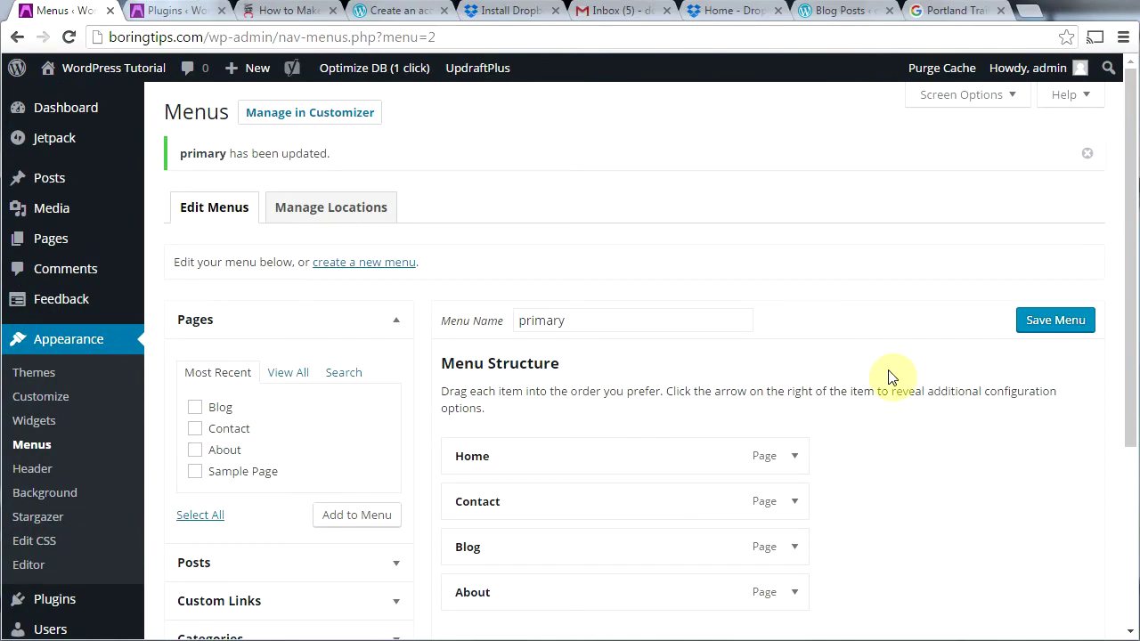
{"action": "mouse_move", "coordinate": [44, 76]}
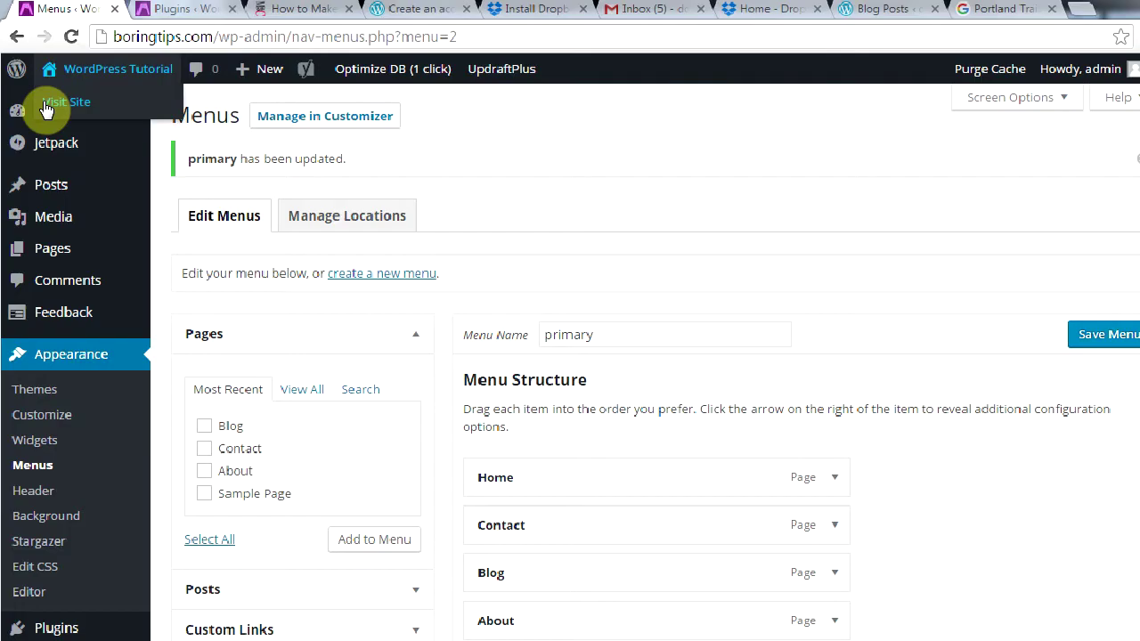
Step: On the live site, open Contact and try the Name, Email, Website and Comment fields
{"action": "left_click", "coordinate": [46, 103]}
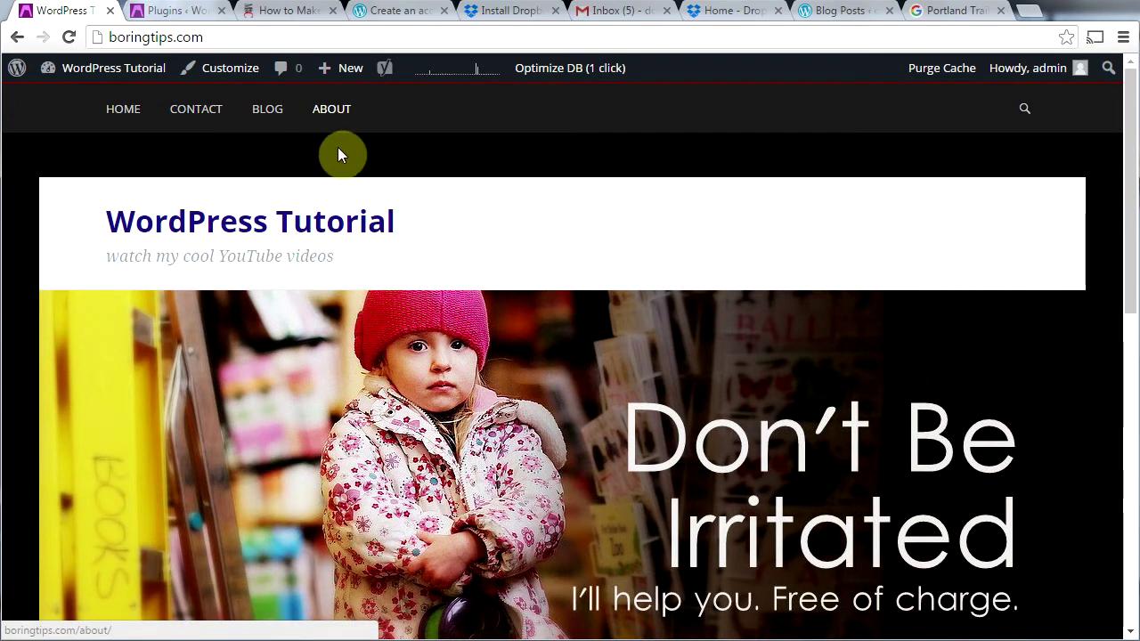
{"action": "left_click", "coordinate": [188, 120]}
{"action": "left_click_drag", "start_coordinate": [1128, 199], "coordinate": [1126, 441]}
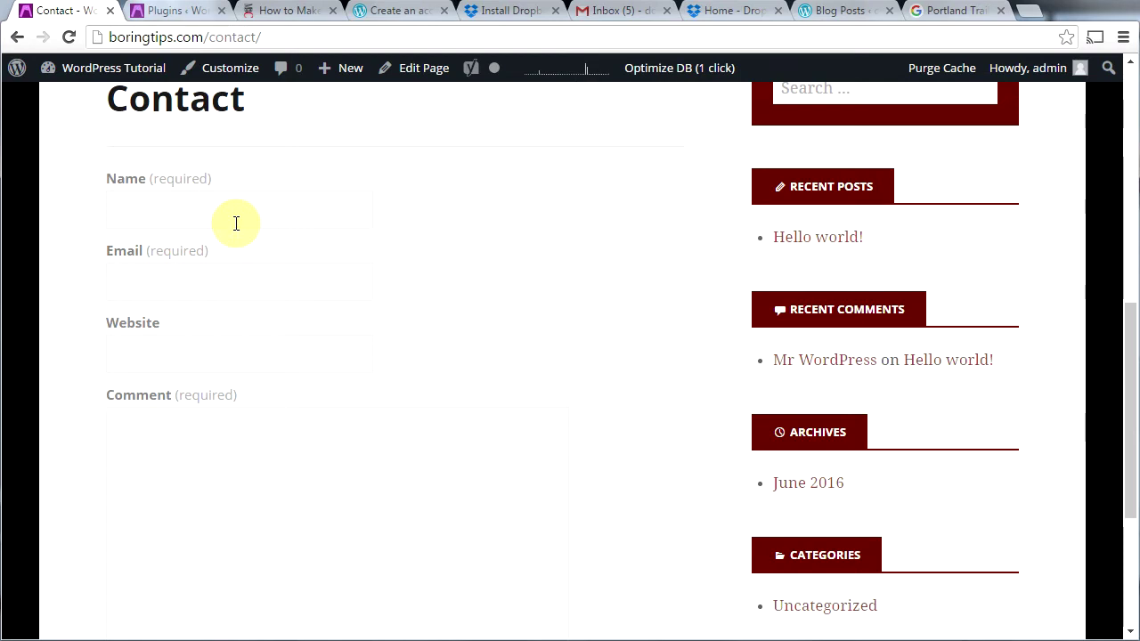
{"action": "left_click", "coordinate": [172, 207]}
{"action": "left_click", "coordinate": [179, 287]}
{"action": "left_click", "coordinate": [191, 356]}
{"action": "left_click", "coordinate": [198, 447]}
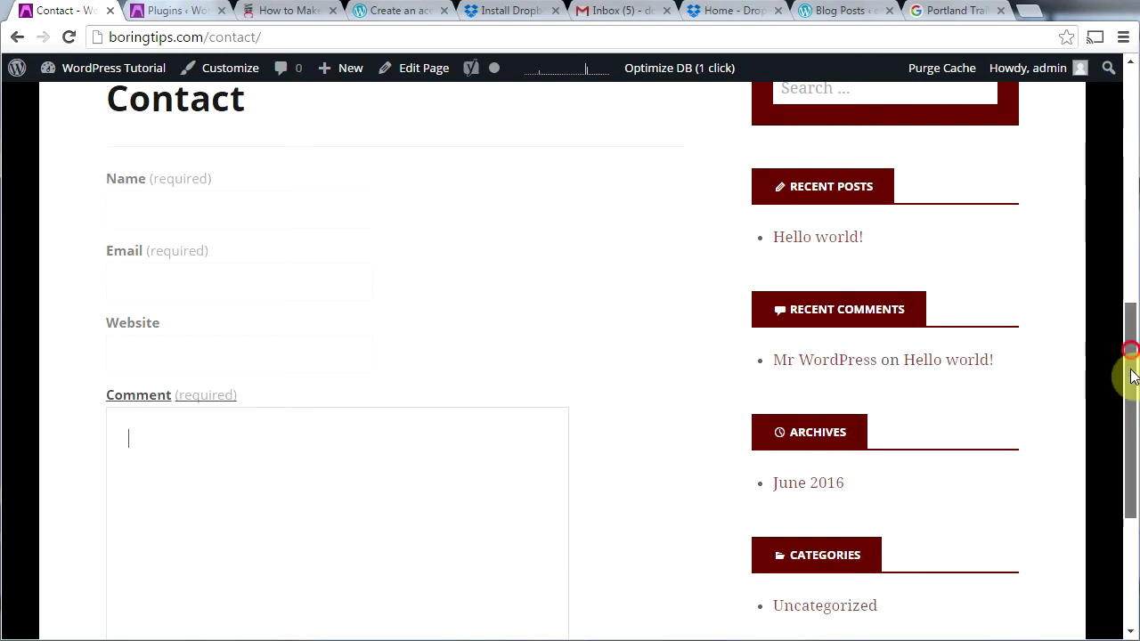
{"action": "left_click_drag", "start_coordinate": [1129, 351], "coordinate": [1113, 471]}
{"action": "key", "text": "Home"}
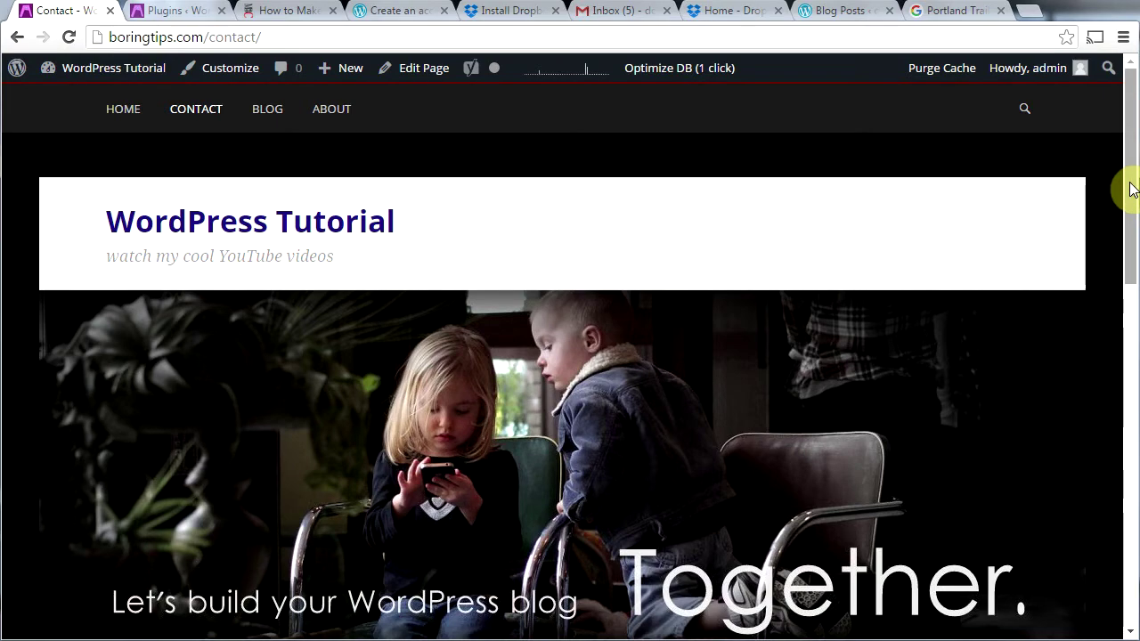
Step: Open the Blog and About pages from the new navigation menu
{"action": "left_click", "coordinate": [267, 110]}
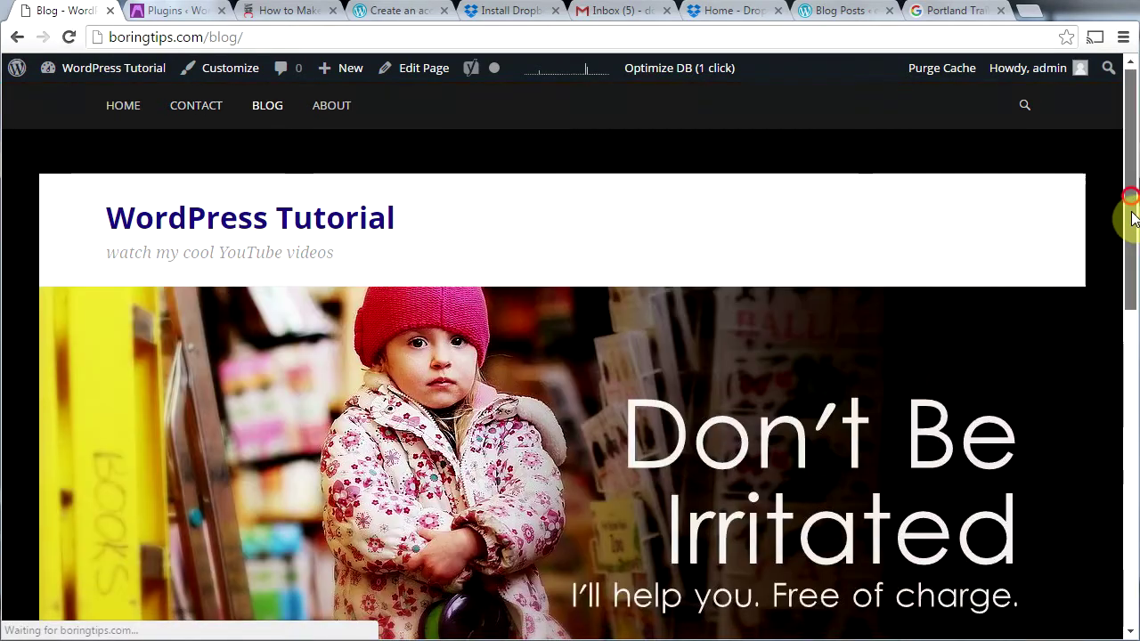
{"action": "left_click_drag", "start_coordinate": [1127, 213], "coordinate": [1112, 190]}
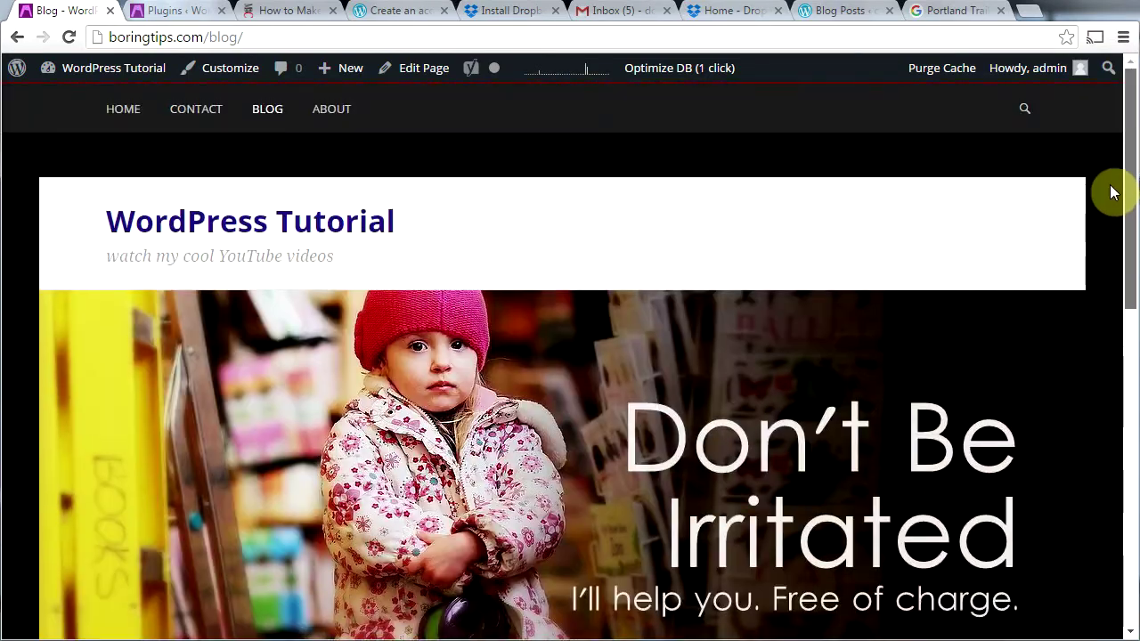
{"action": "left_click", "coordinate": [339, 126]}
{"action": "left_click_drag", "start_coordinate": [1129, 191], "coordinate": [1127, 153]}
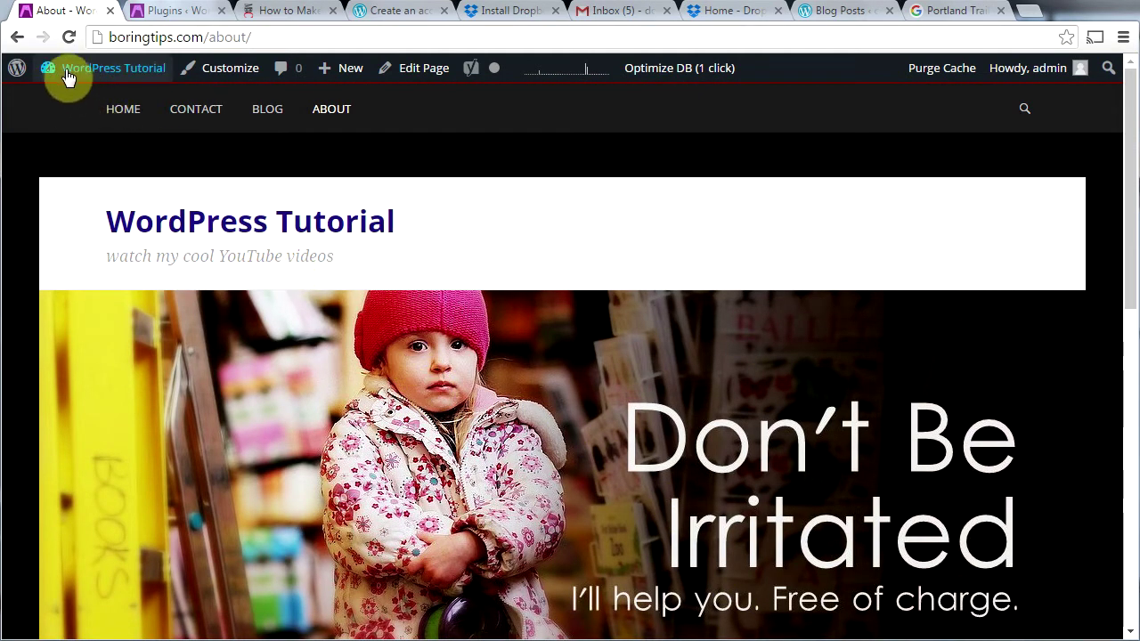
{"action": "mouse_move", "coordinate": [64, 71]}
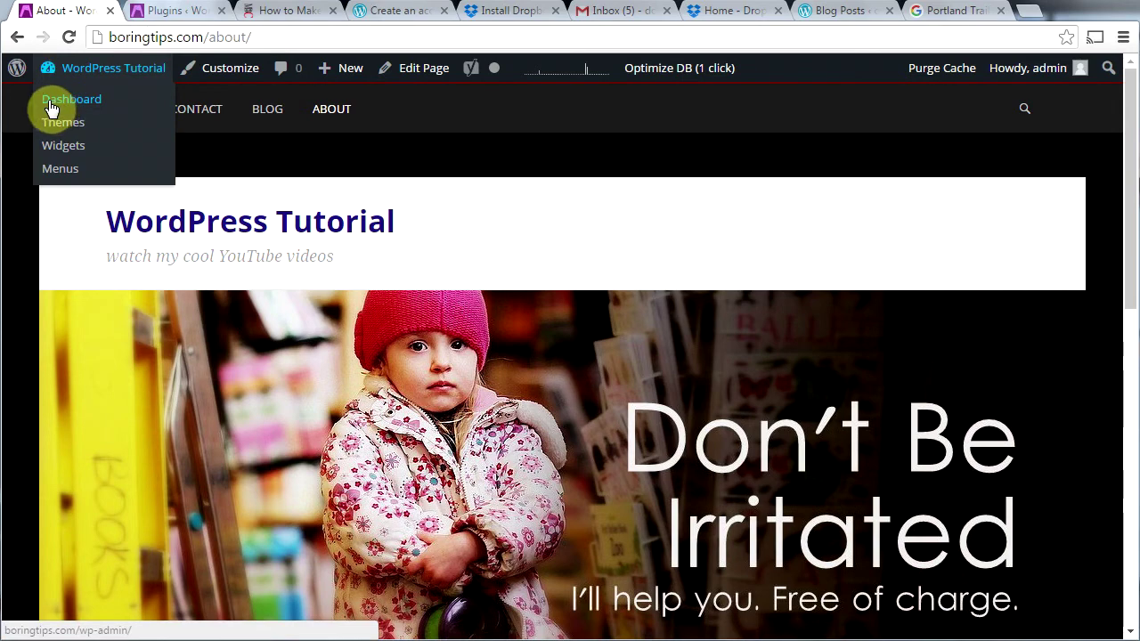
Step: Open Sample Page from the Pages list for editing and begin retitling it Welcome
{"action": "left_click", "coordinate": [50, 106]}
{"action": "left_click", "coordinate": [39, 303]}
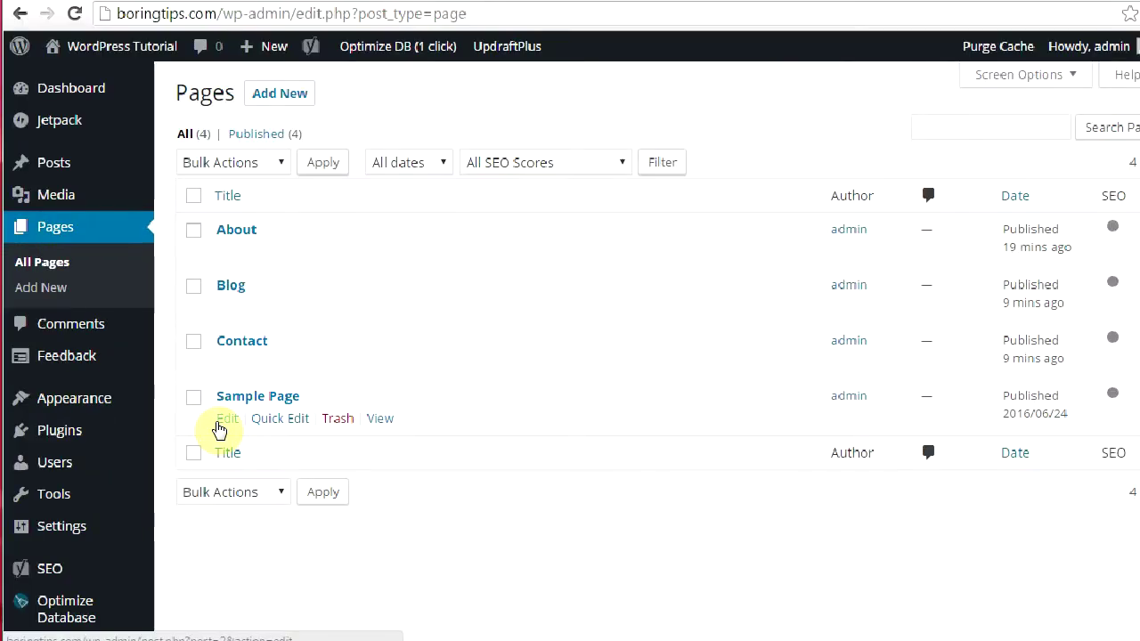
{"action": "left_click", "coordinate": [227, 419]}
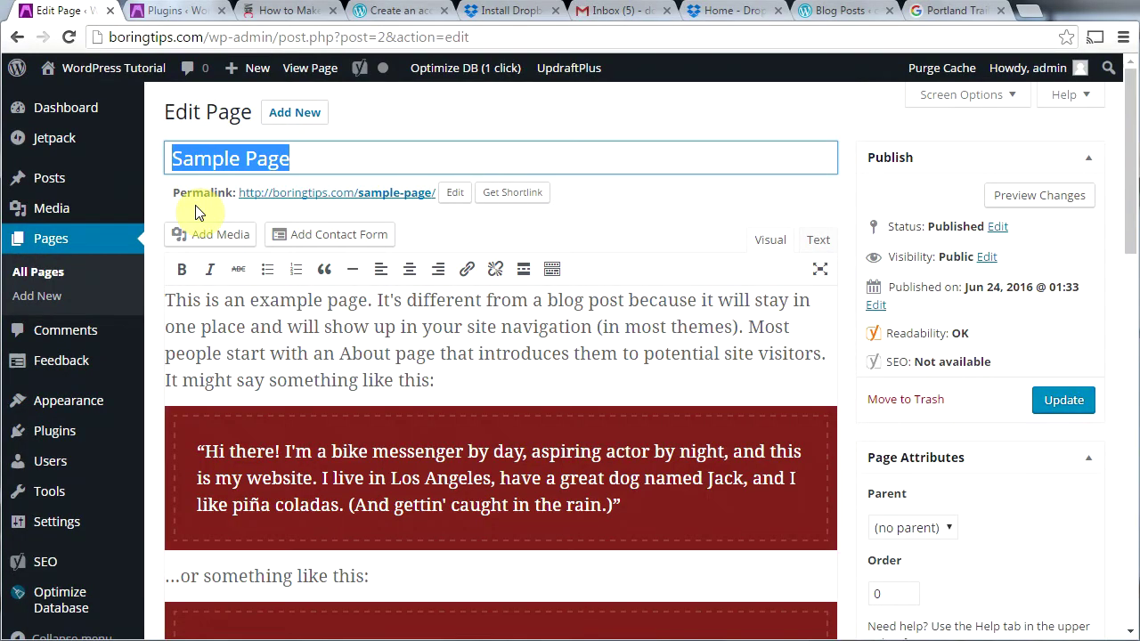
{"action": "type", "text": "Welcome"}
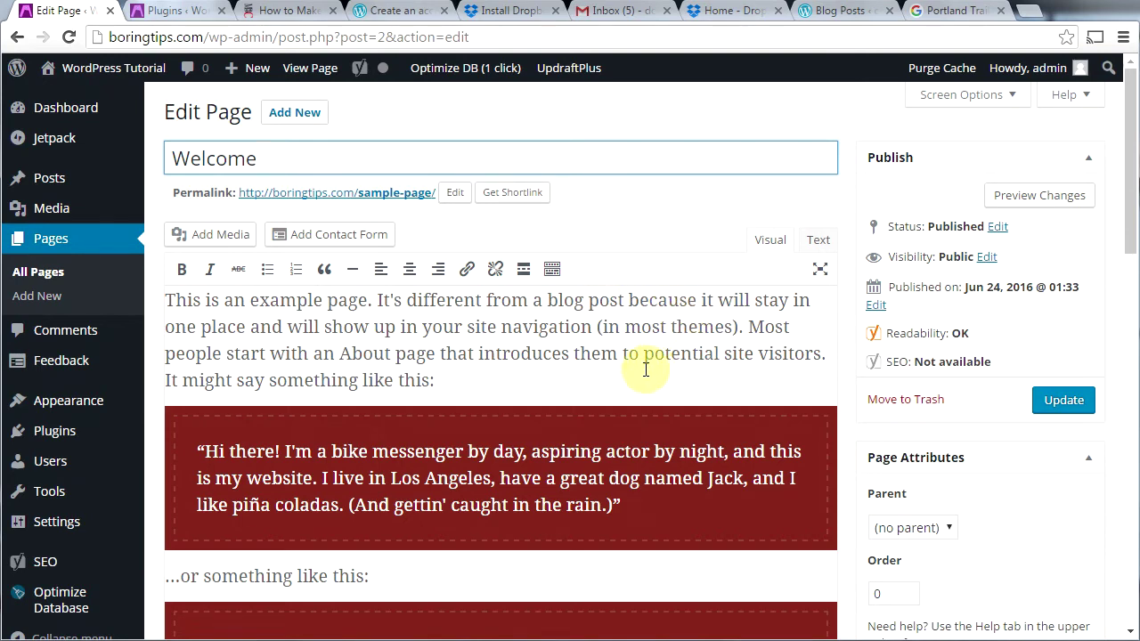
Step: Bold 'example page' and italicize 'blog post' in the opening paragraph
{"action": "left_click", "coordinate": [293, 302]}
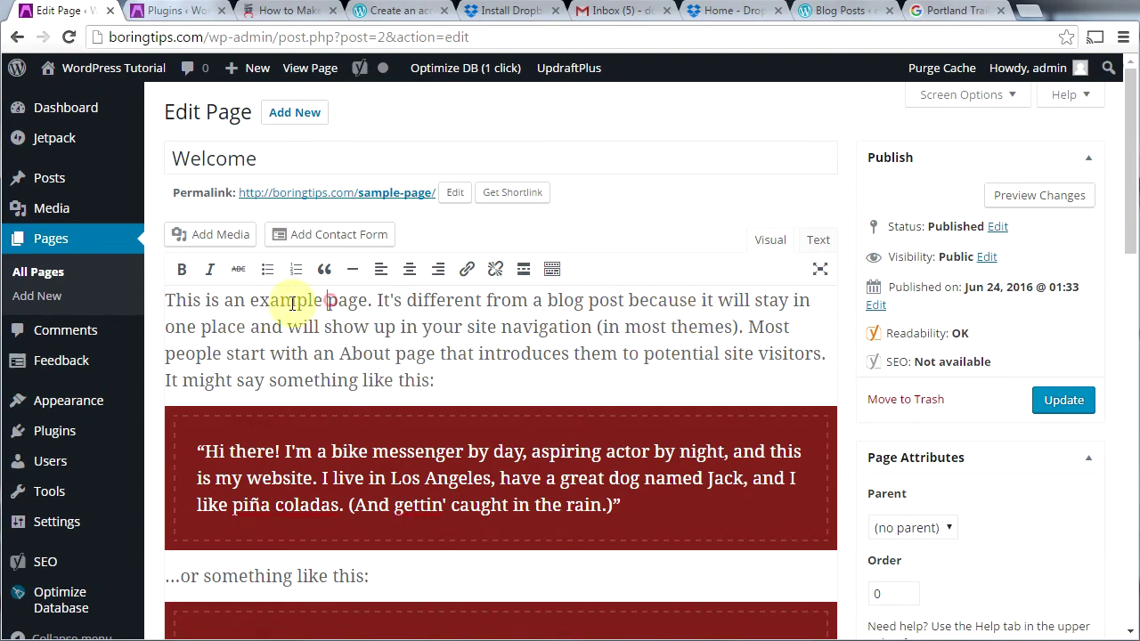
{"action": "left_click_drag", "start_coordinate": [251, 300], "coordinate": [350, 299]}
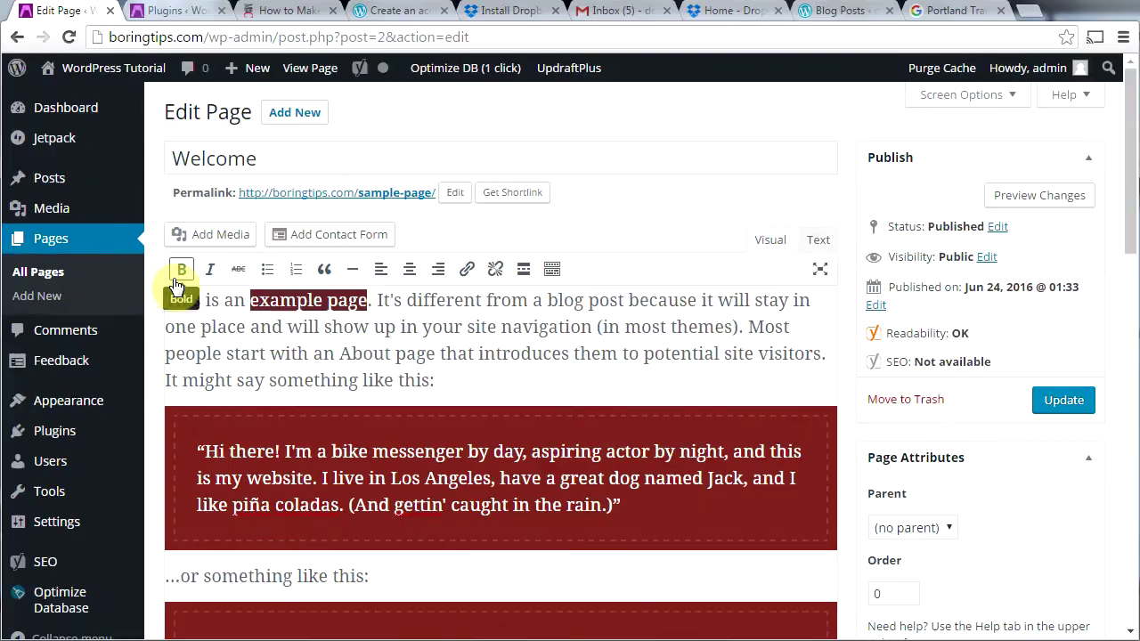
{"action": "left_click", "coordinate": [199, 259]}
{"action": "left_click", "coordinate": [700, 375]}
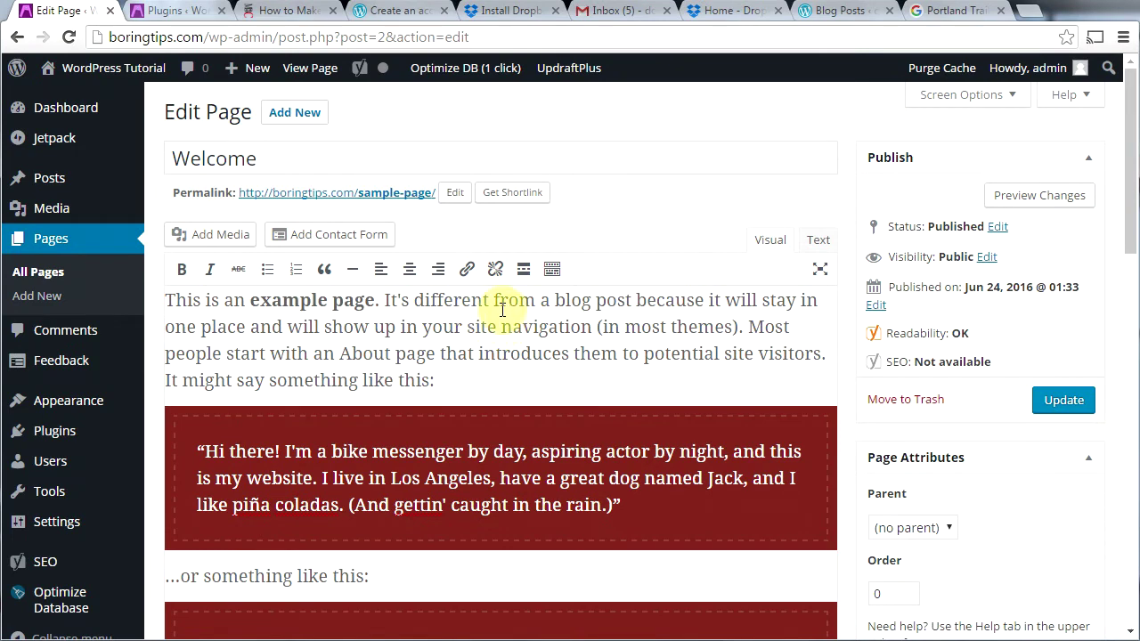
{"action": "left_click_drag", "start_coordinate": [552, 300], "coordinate": [631, 300]}
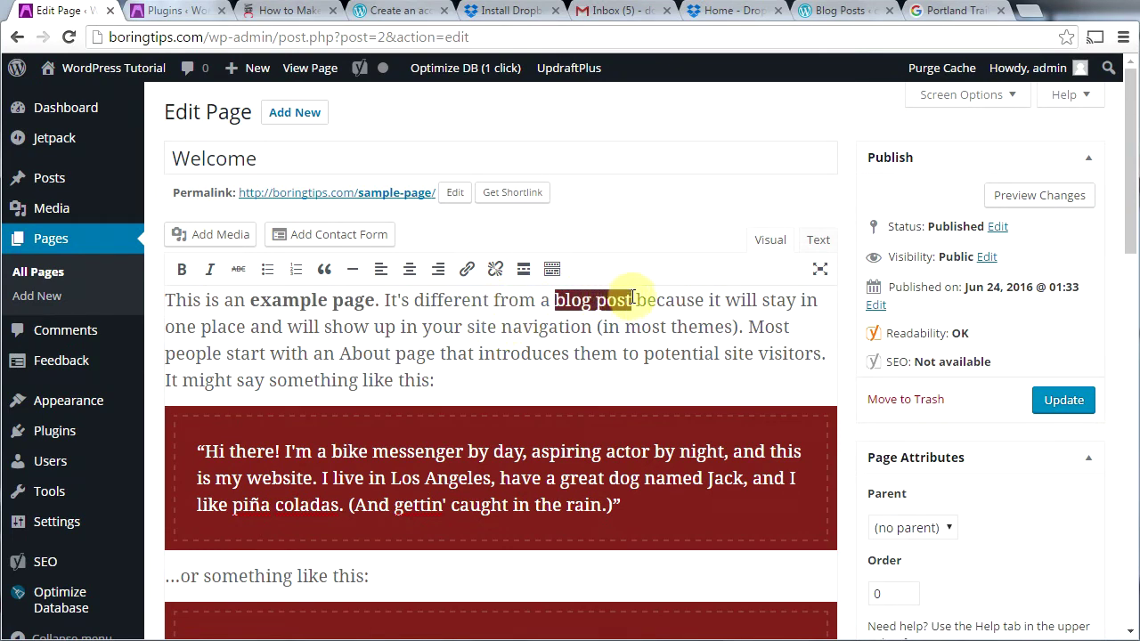
{"action": "left_click", "coordinate": [210, 279]}
Step: Start a new line directly after the closing 'Have fun!' paragraph
{"action": "scroll", "coordinate": [508, 377], "scroll_direction": "down", "scroll_amount": 5}
{"action": "left_click", "coordinate": [541, 386]}
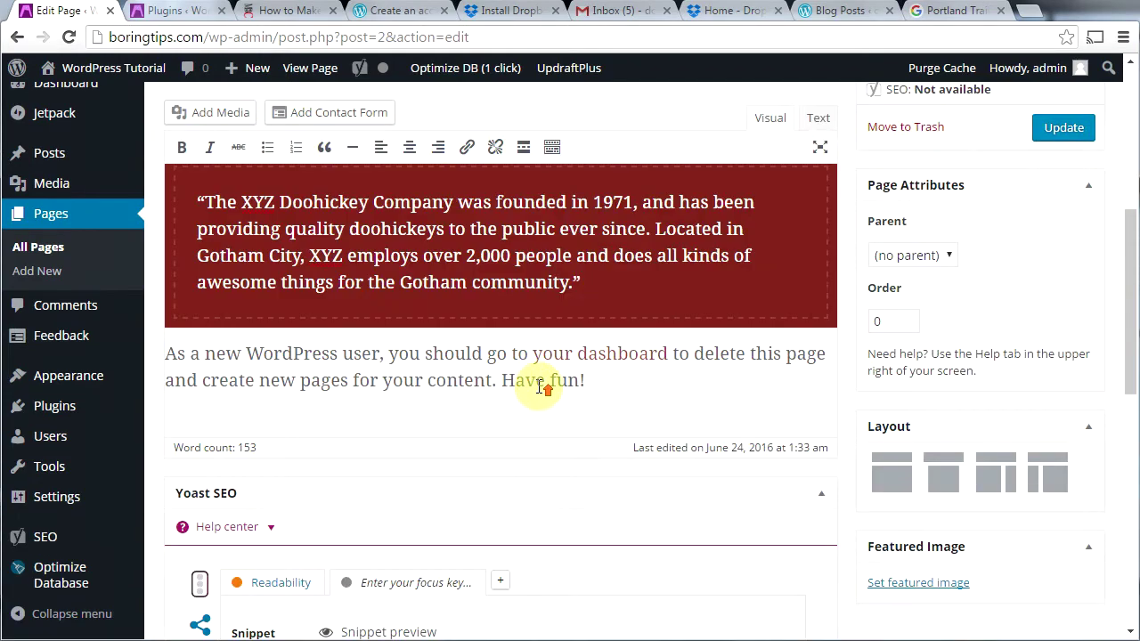
{"action": "scroll", "coordinate": [542, 384], "scroll_direction": "up", "scroll_amount": 4}
{"action": "scroll", "coordinate": [526, 383], "scroll_direction": "up", "scroll_amount": 1}
{"action": "scroll", "coordinate": [516, 382], "scroll_direction": "down", "scroll_amount": 5}
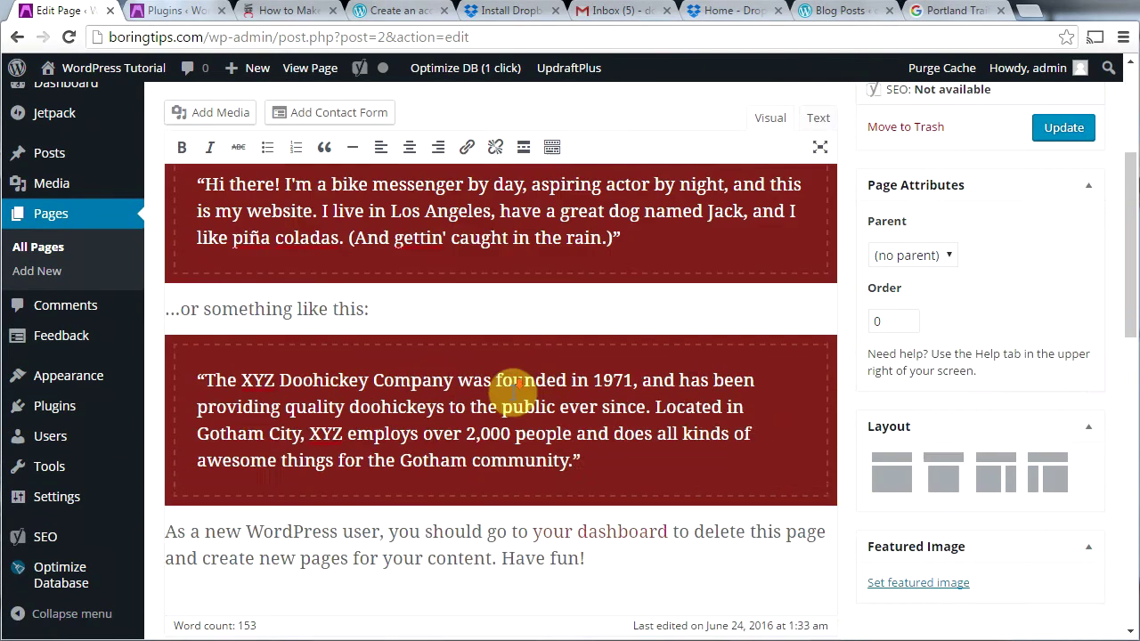
{"action": "left_click", "coordinate": [588, 379]}
{"action": "key", "text": "Return"}
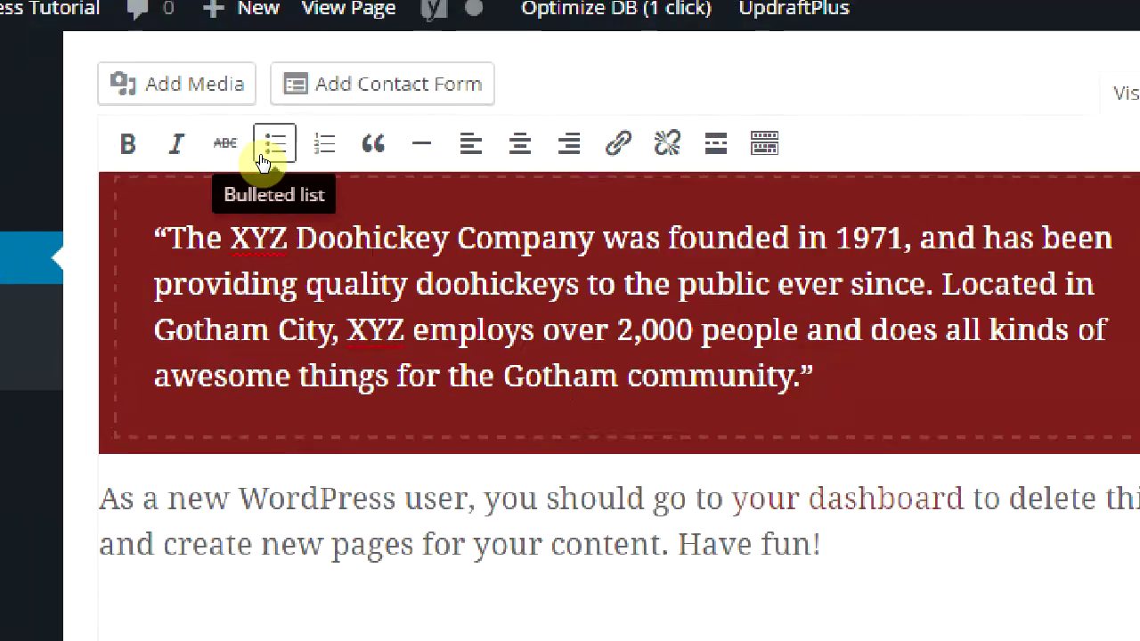
Step: Turn it into a bulleted list of 'bullet point #1' and 'bullet point #2', then add a horizontal line
{"action": "left_click", "coordinate": [264, 149]}
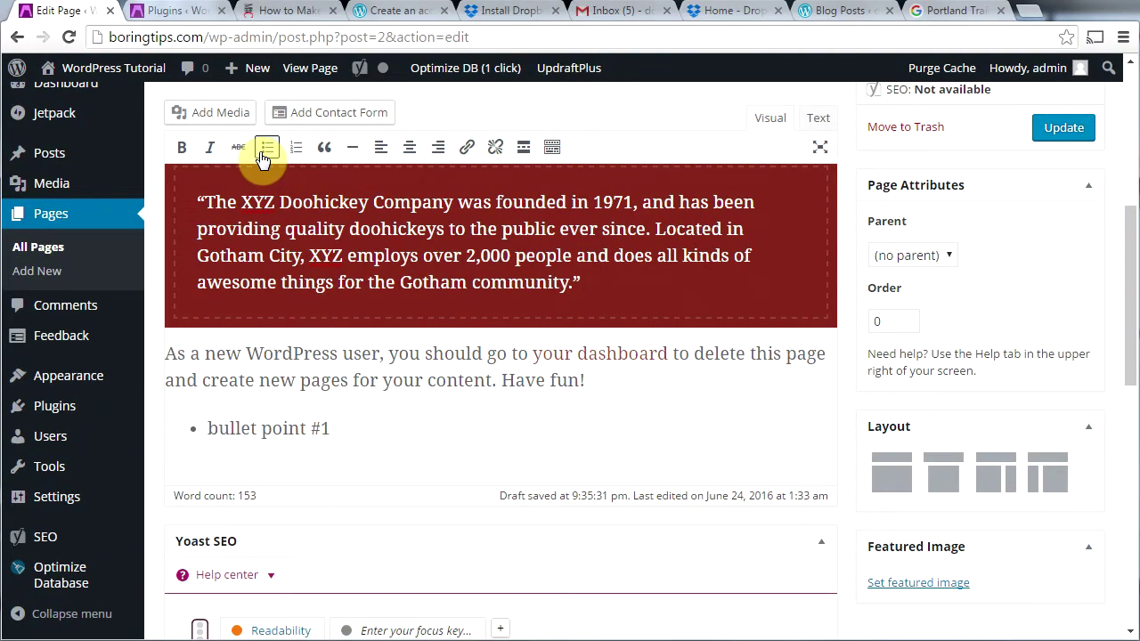
{"action": "key", "text": "Return"}
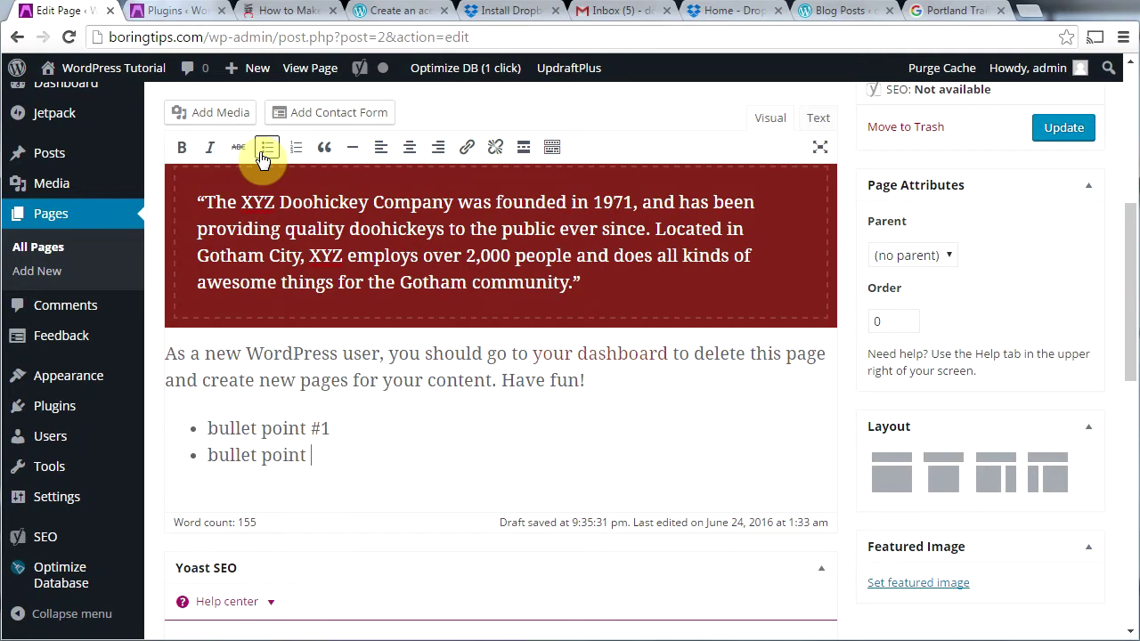
{"action": "type", "text": "bullet point #2"}
{"action": "key", "text": "Return"}
{"action": "key", "text": "Return"}
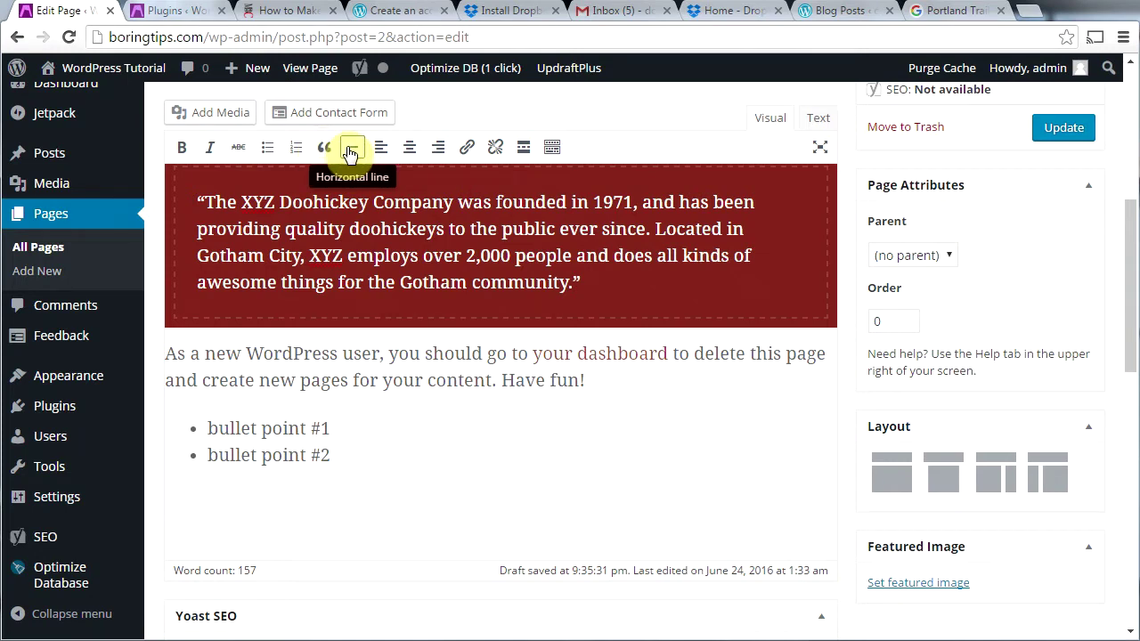
{"action": "left_click", "coordinate": [348, 149]}
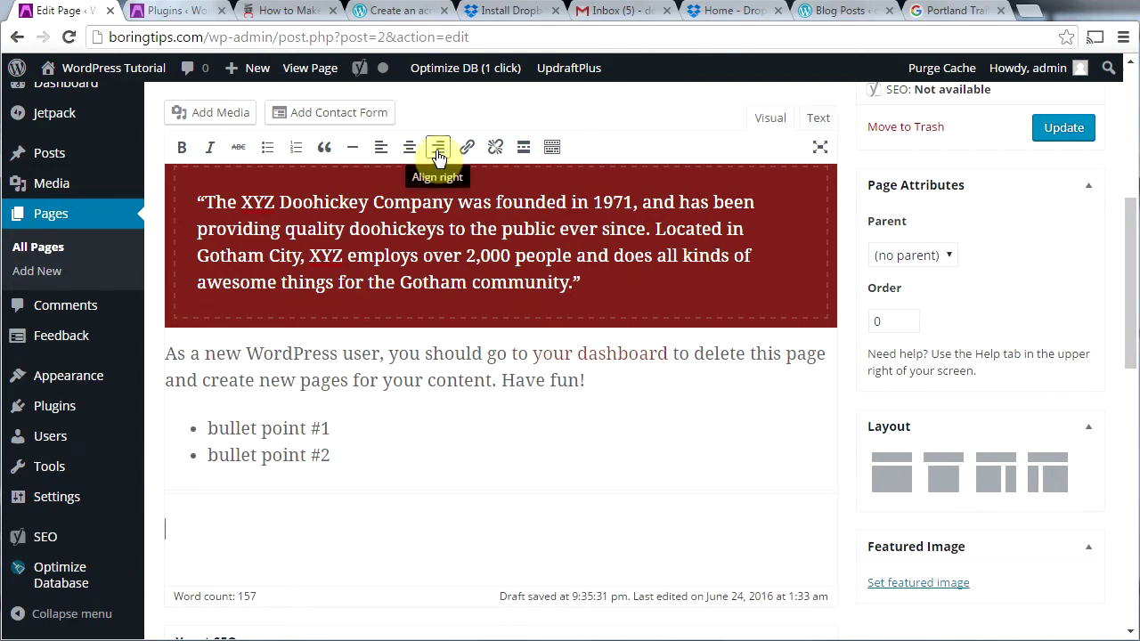
Step: Show the extra formatting toolbar and type 'Heading' on a new line above the first paragraph
{"action": "left_click", "coordinate": [552, 153]}
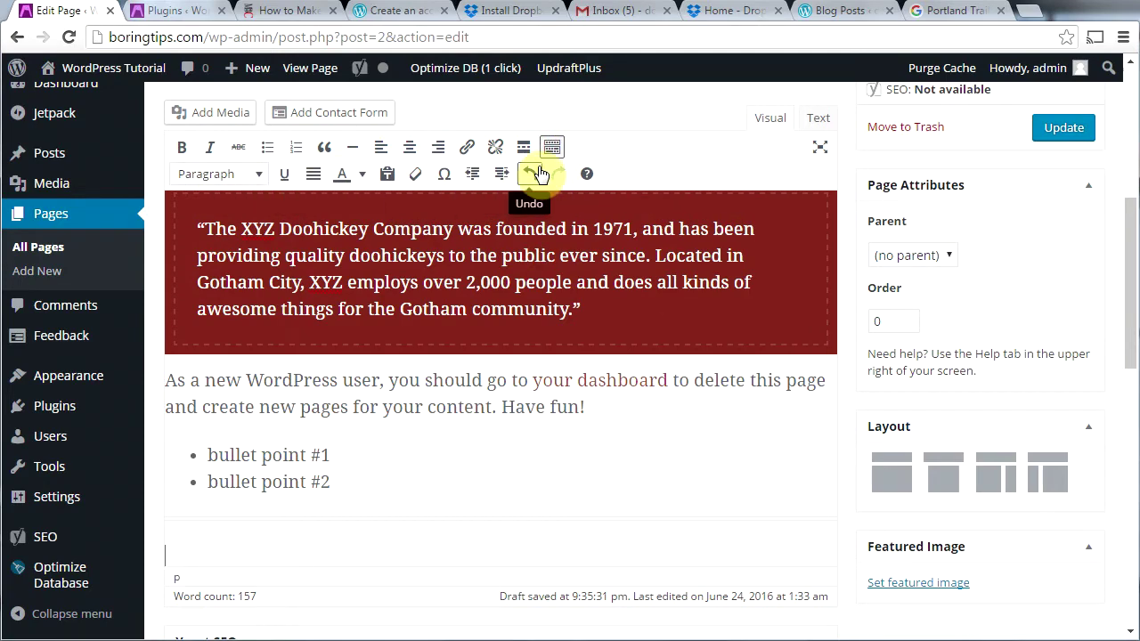
{"action": "scroll", "coordinate": [458, 453], "scroll_direction": "up", "scroll_amount": 5}
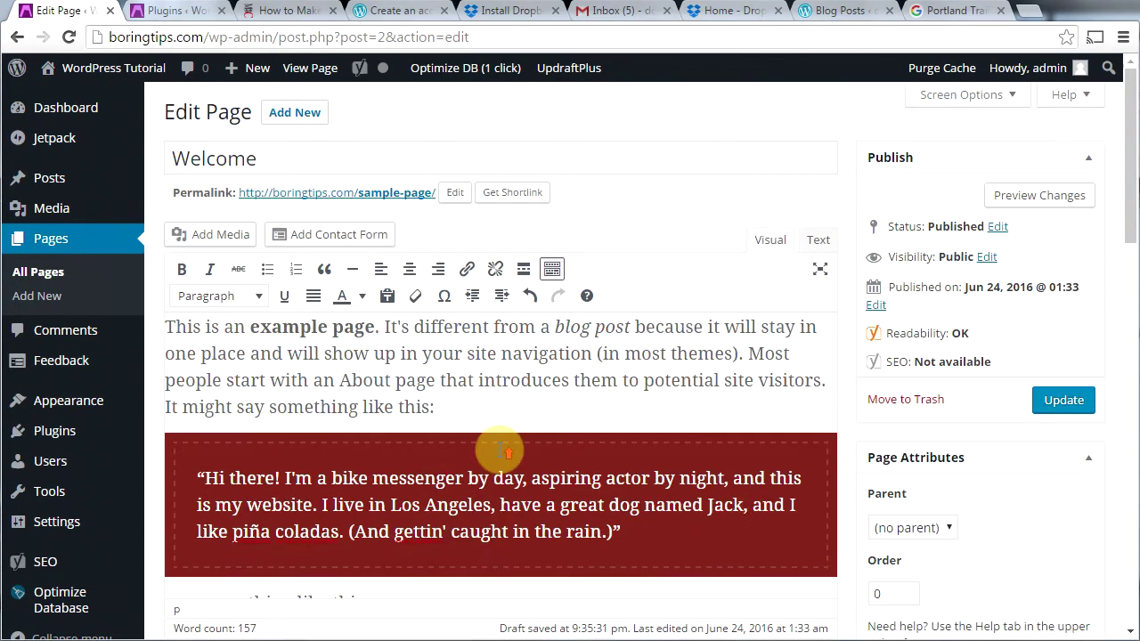
{"action": "left_click", "coordinate": [163, 334]}
{"action": "key", "text": "Return"}
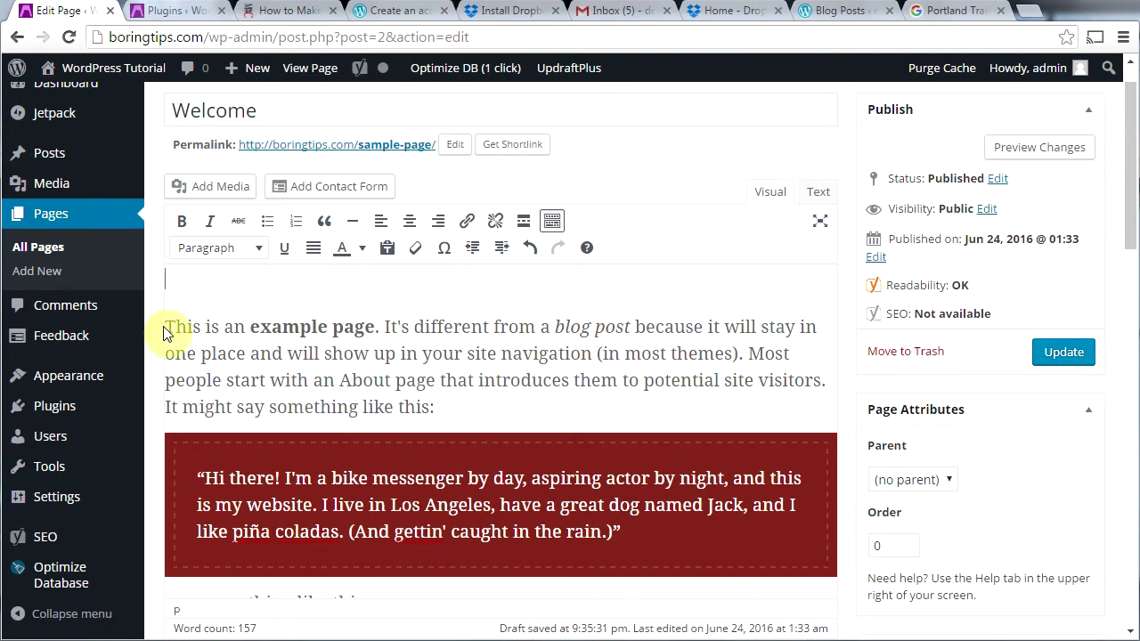
{"action": "type", "text": "Heading"}
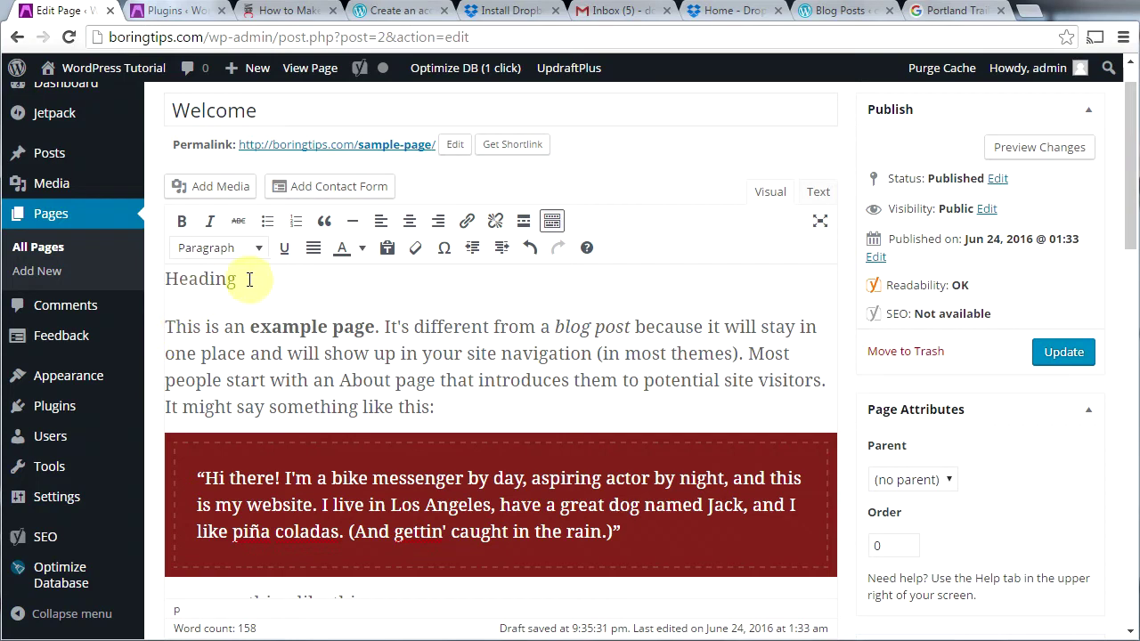
Step: Format 'Heading' as Heading 2 and start a new paragraph below it
{"action": "left_click_drag", "start_coordinate": [241, 279], "coordinate": [164, 278]}
{"action": "left_click", "coordinate": [256, 252]}
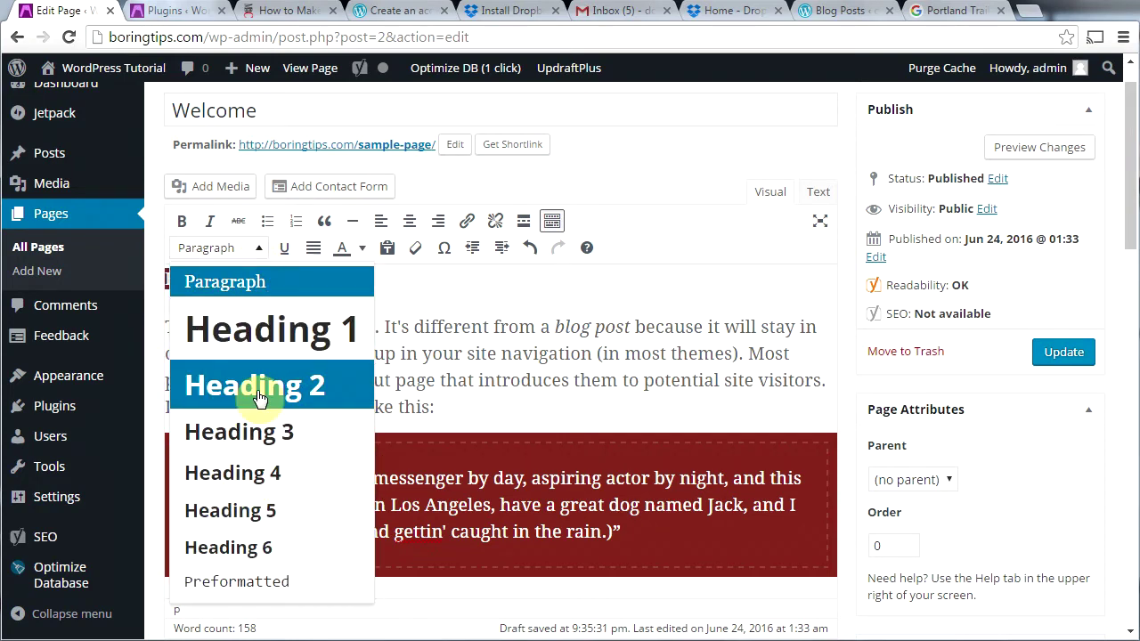
{"action": "left_click", "coordinate": [259, 391]}
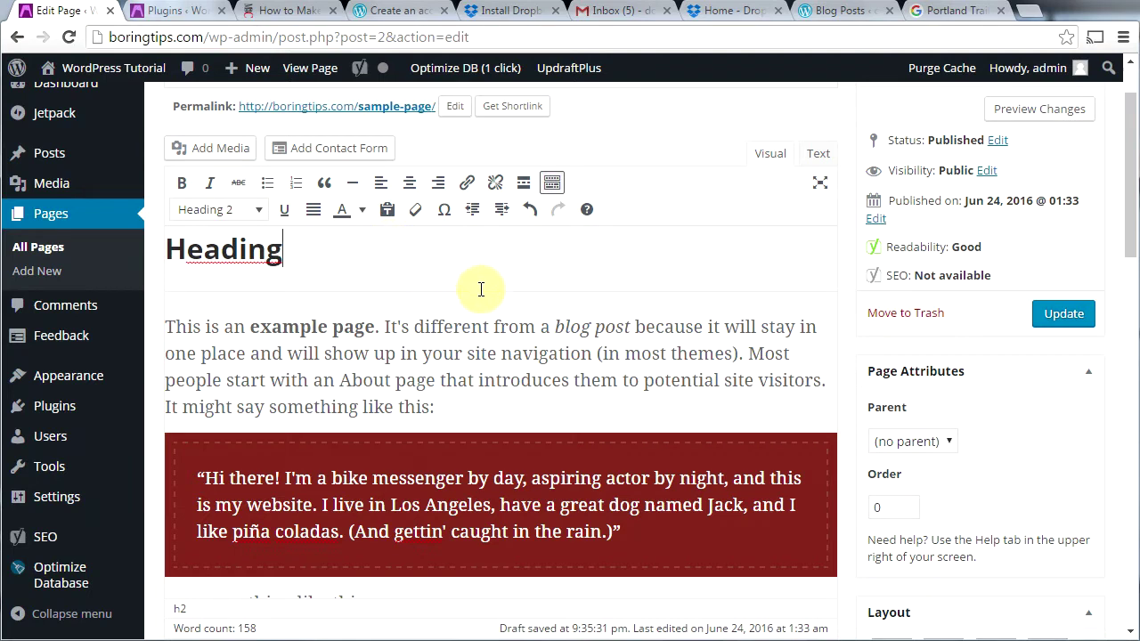
{"action": "key", "text": "Return"}
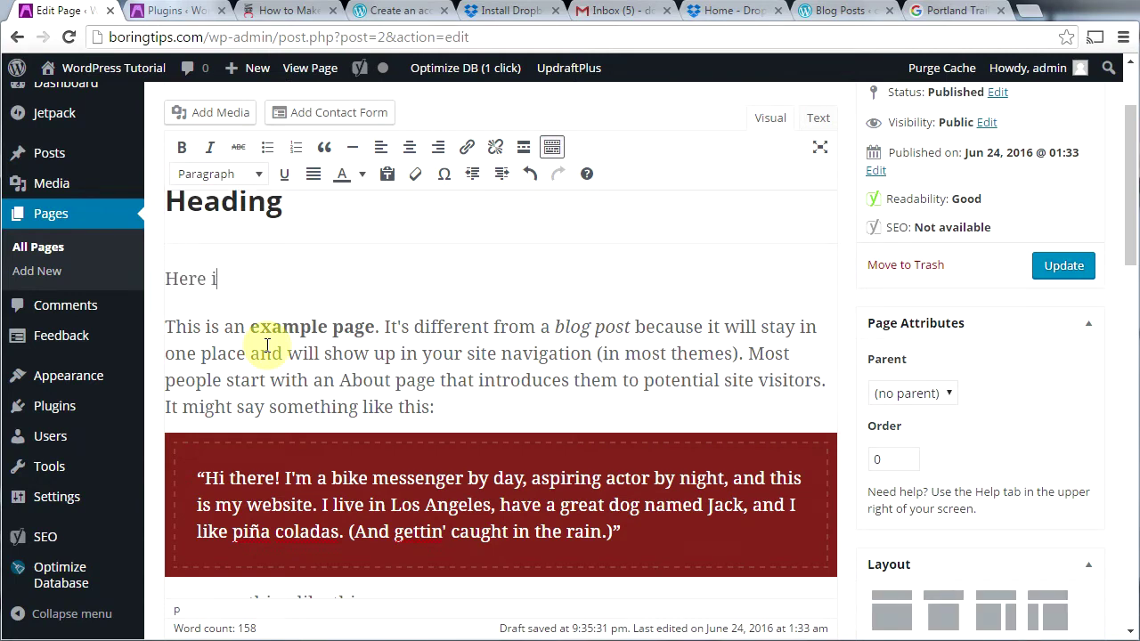
Step: Add 'Here is a link to my YouTube channel.', link 'YouTube channel' to the channel URL, and update the page
{"action": "type", "text": "Here is a link to my YouTube channel."}
{"action": "left_click_drag", "start_coordinate": [335, 279], "coordinate": [481, 280]}
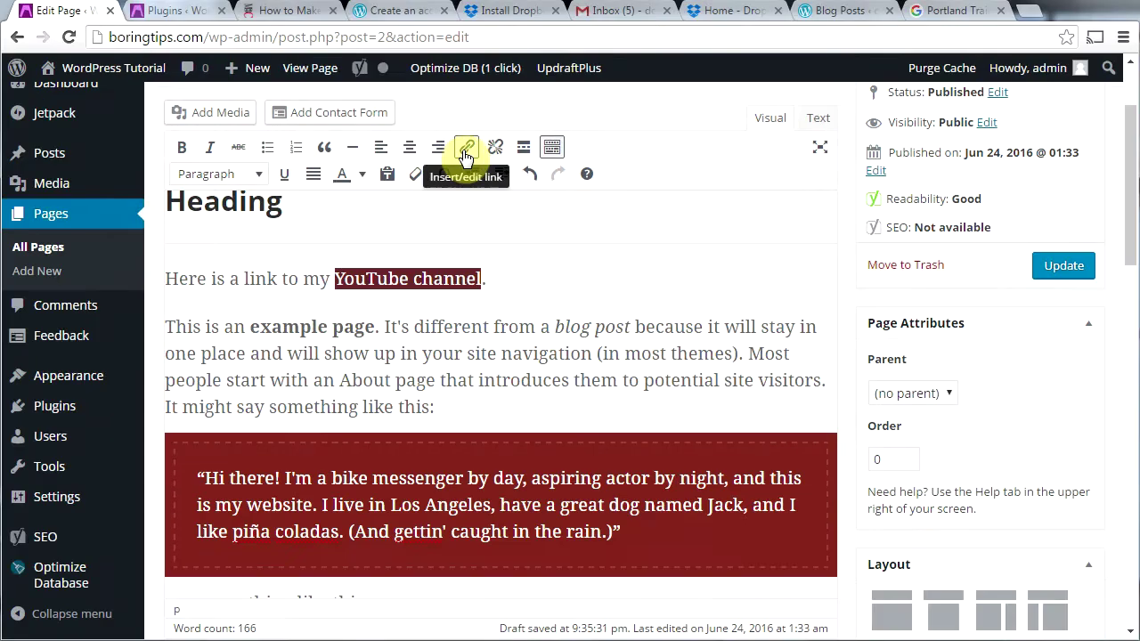
{"action": "left_click", "coordinate": [468, 151]}
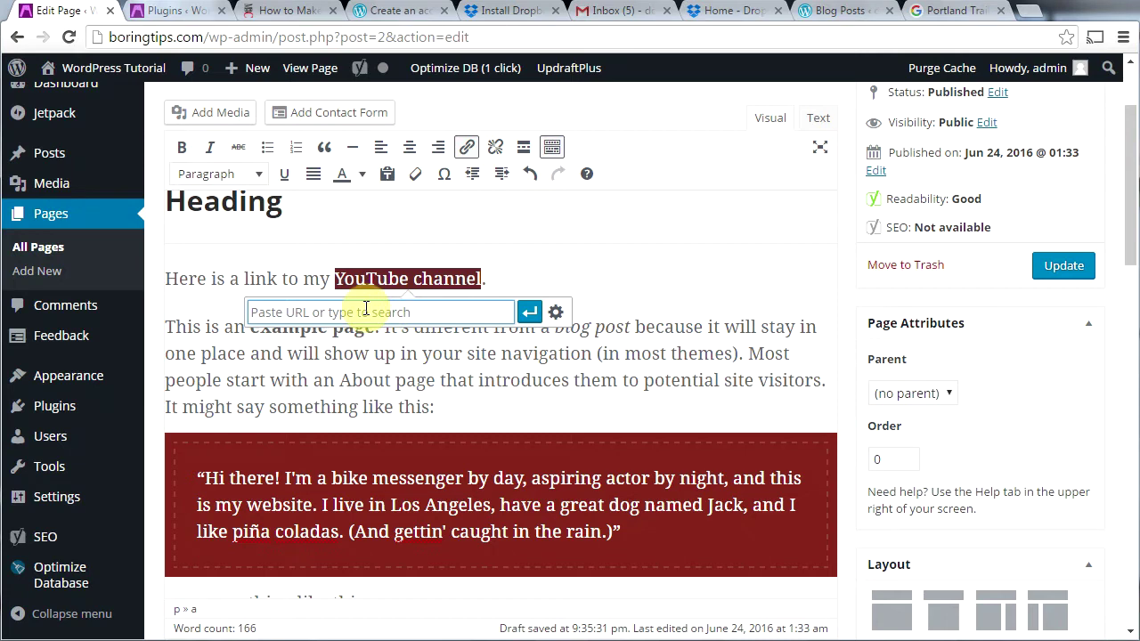
{"action": "type", "text": "youtube.com"}
{"action": "type", "text": "/mreae/"}
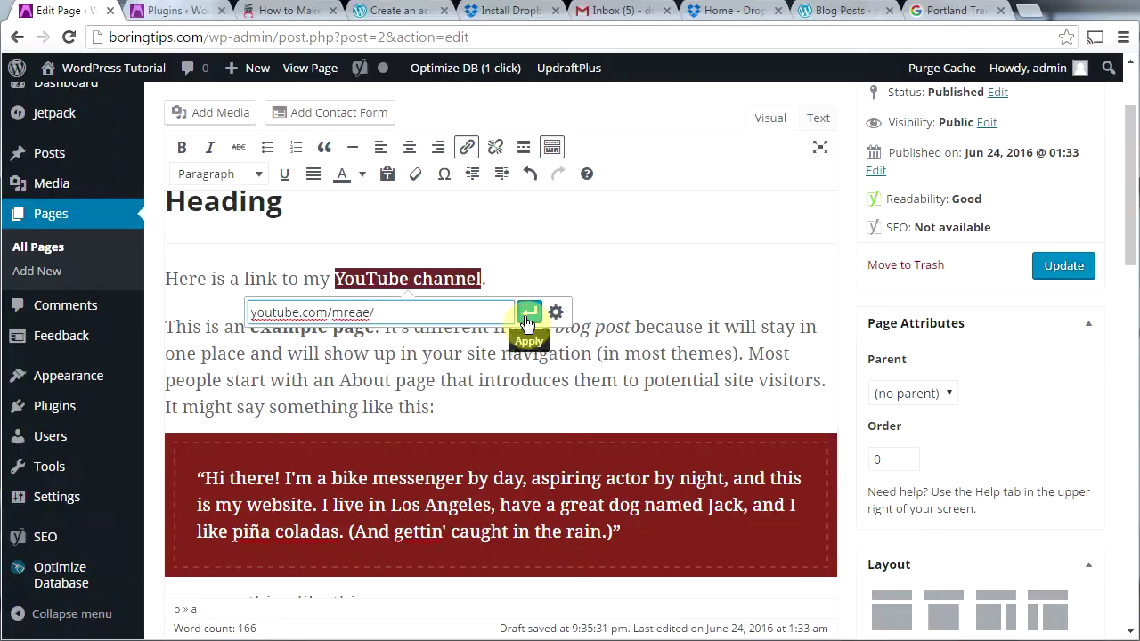
{"action": "left_click", "coordinate": [528, 322]}
{"action": "left_click", "coordinate": [535, 346]}
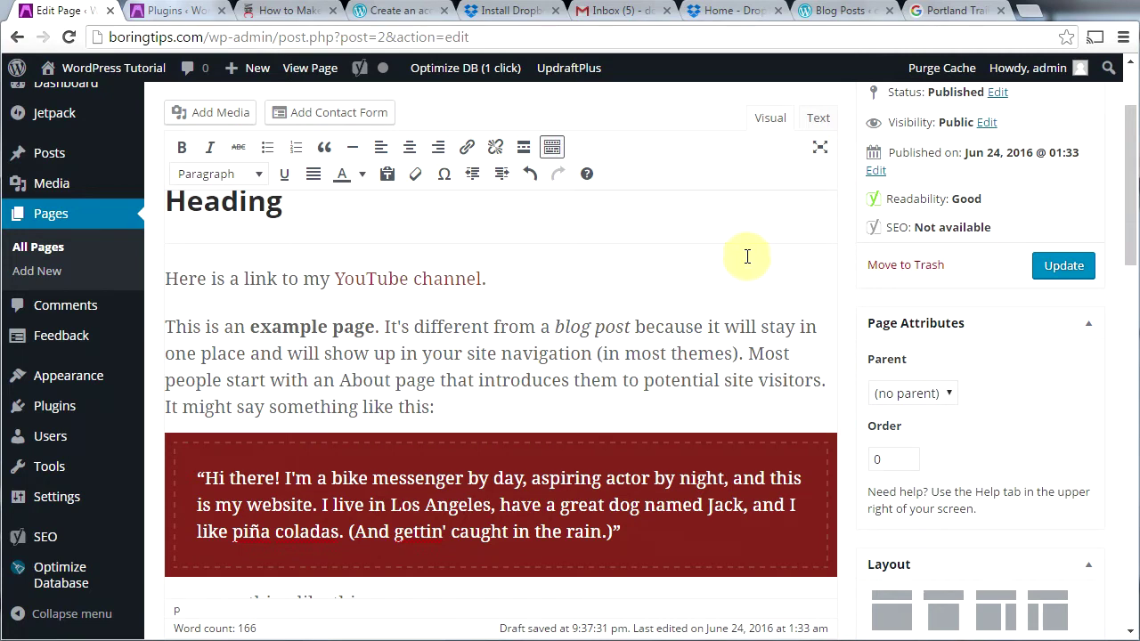
{"action": "left_click", "coordinate": [1059, 266]}
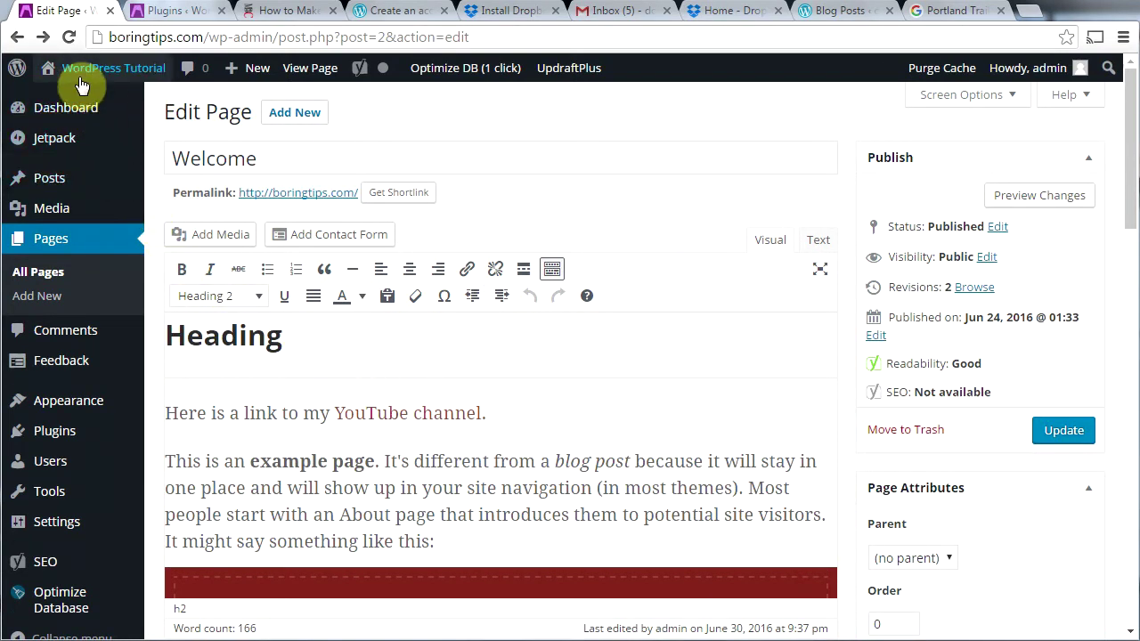
Step: Visit the live site and scroll its front page showing the Hello world! post
{"action": "mouse_move", "coordinate": [80, 75]}
{"action": "left_click", "coordinate": [60, 102]}
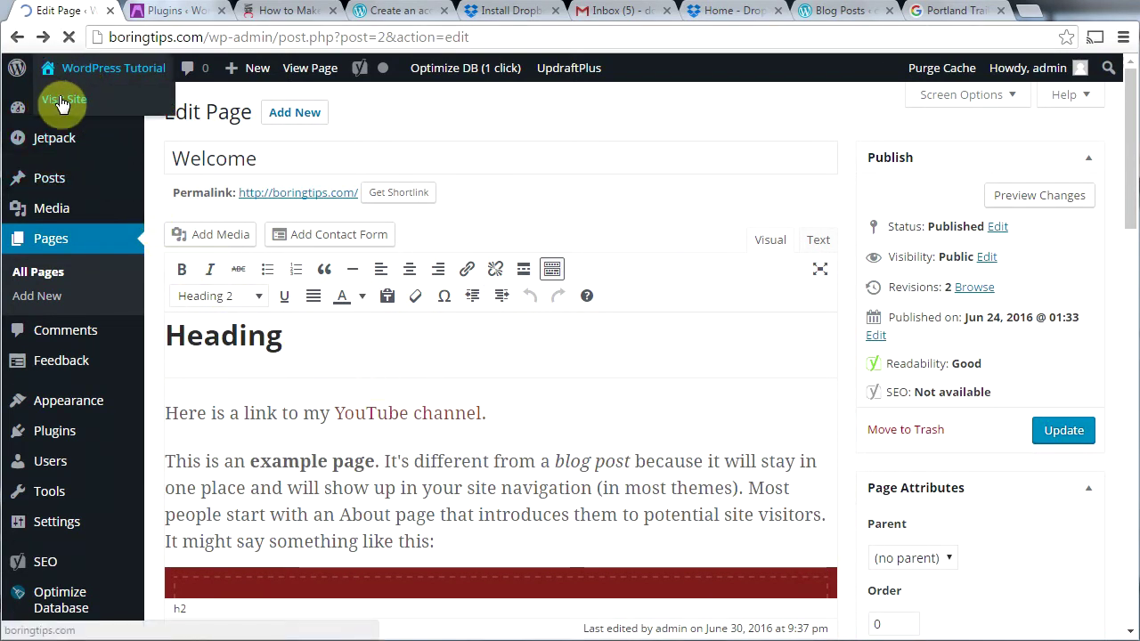
{"action": "left_click_drag", "start_coordinate": [1126, 195], "coordinate": [1112, 416]}
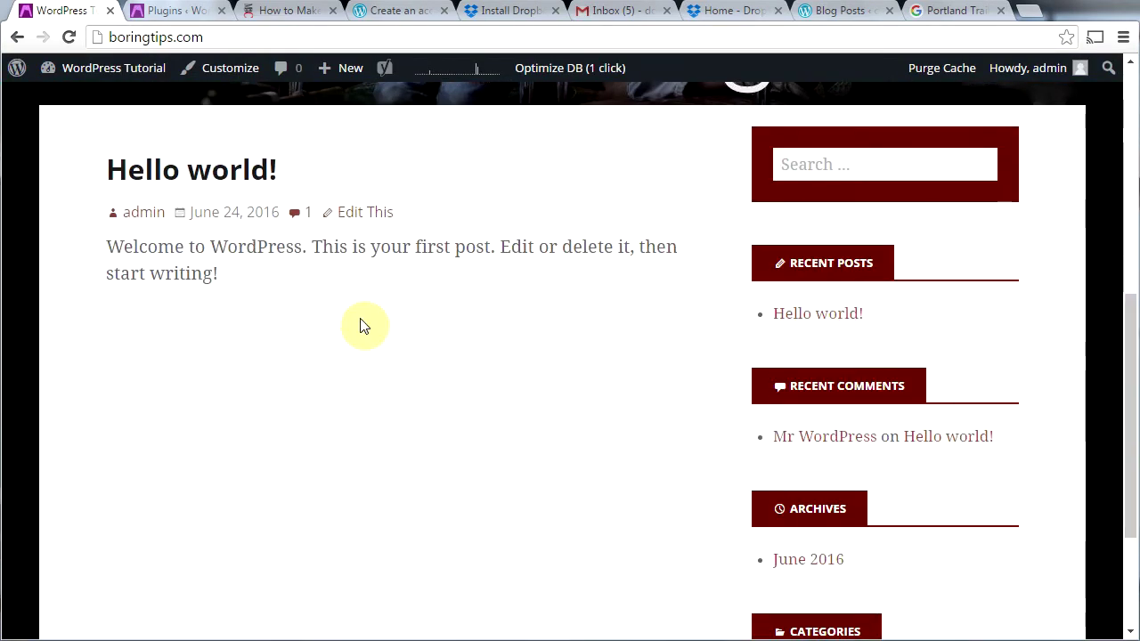
{"action": "left_click", "coordinate": [1129, 405]}
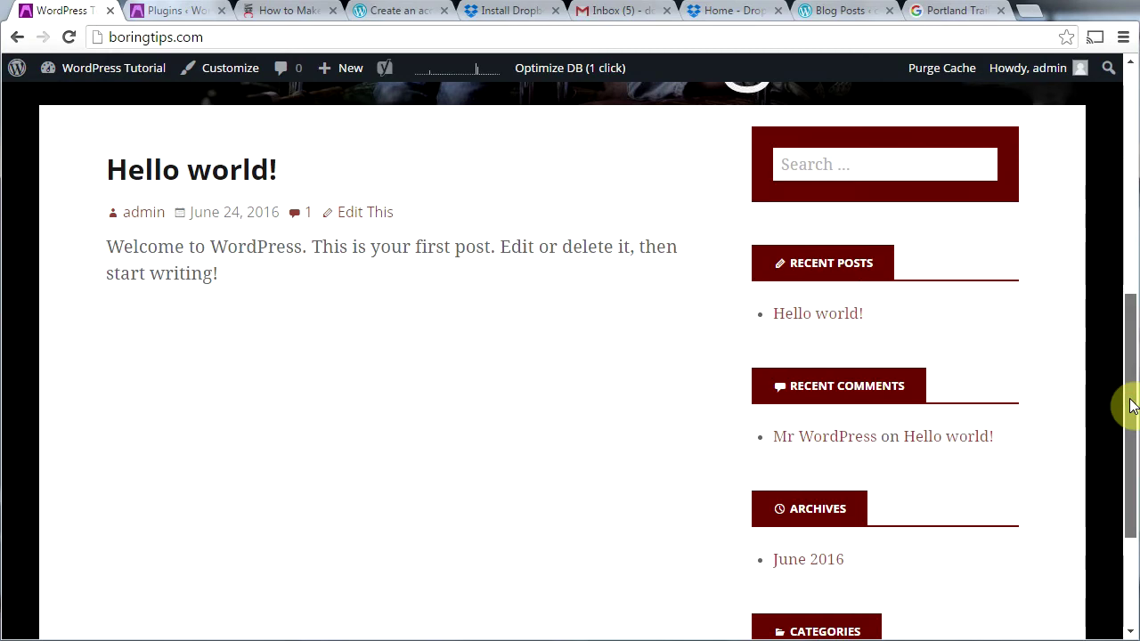
{"action": "scroll", "coordinate": [1129, 405], "scroll_direction": "up", "scroll_amount": 10}
{"action": "mouse_move", "coordinate": [49, 69]}
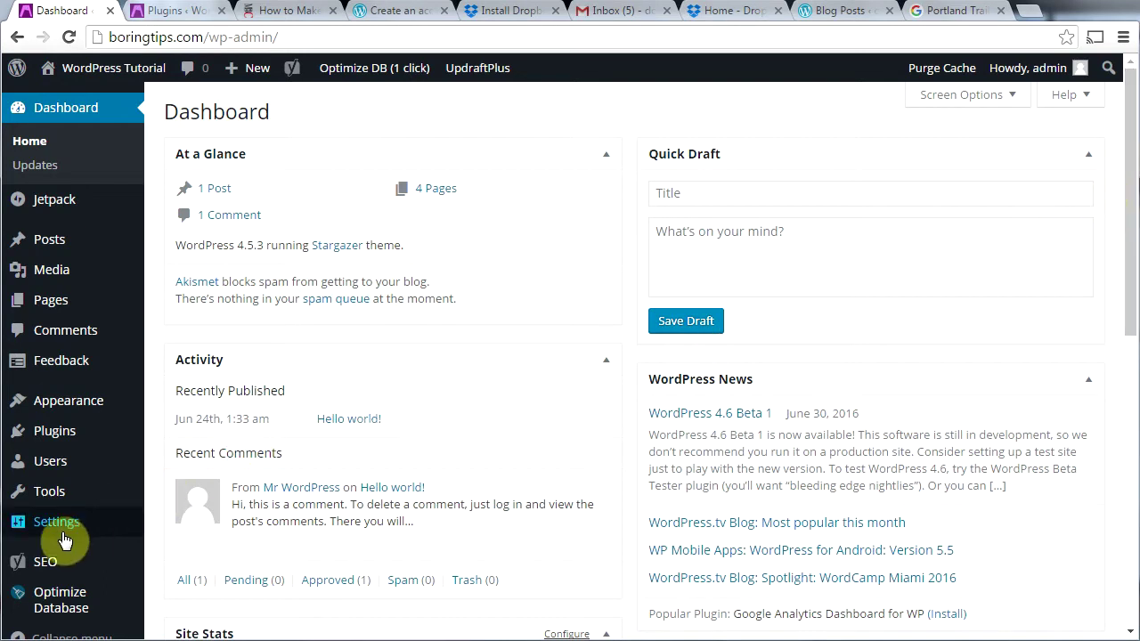
Step: Set Reading to a static front page: Welcome as front page, Blog as posts page, and save
{"action": "mouse_move", "coordinate": [52, 540]}
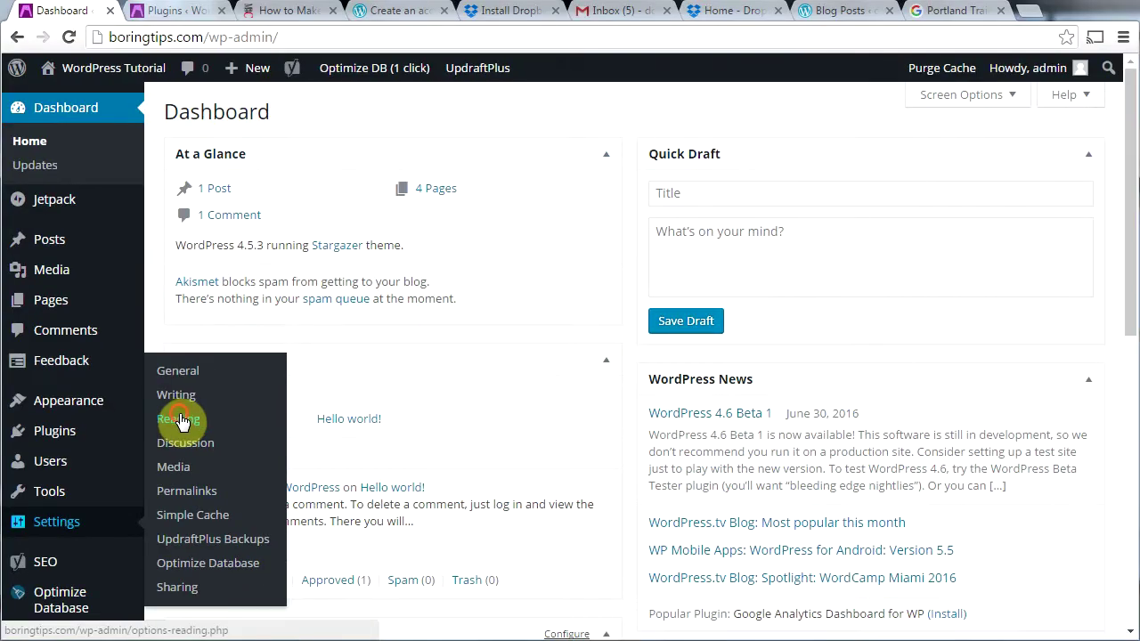
{"action": "left_click", "coordinate": [160, 428]}
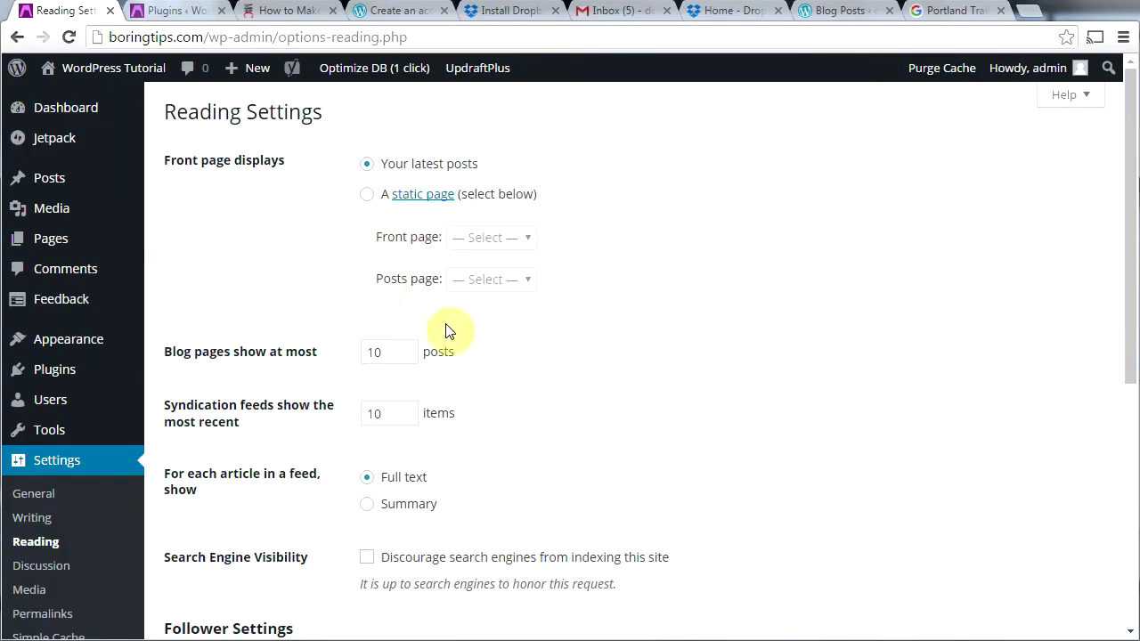
{"action": "left_click", "coordinate": [367, 197]}
{"action": "left_click", "coordinate": [527, 238]}
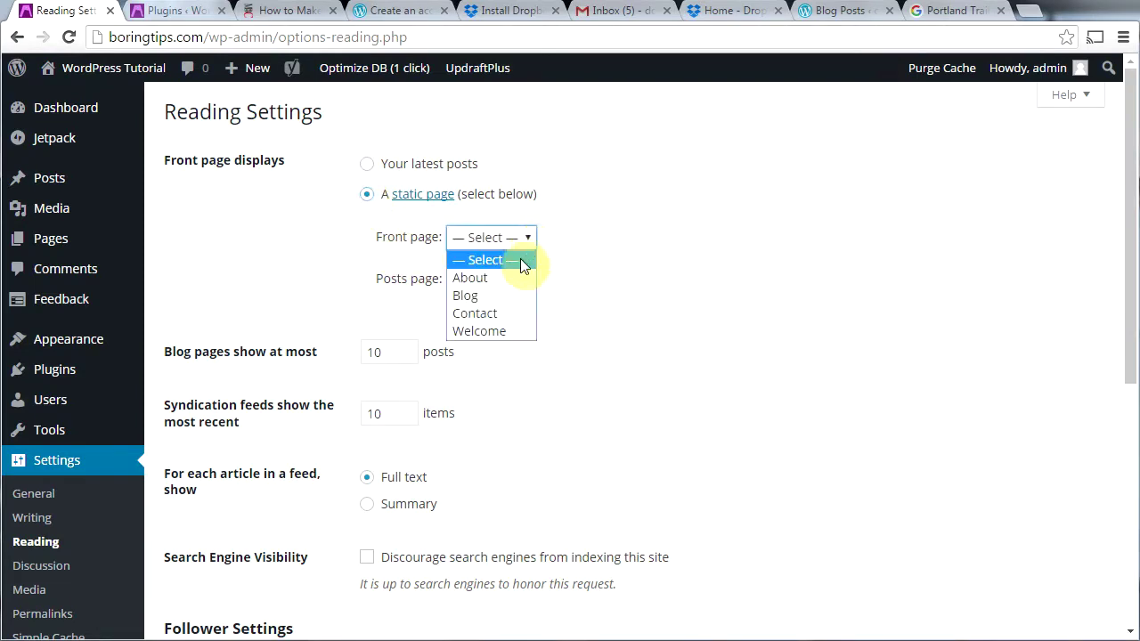
{"action": "left_click", "coordinate": [500, 332]}
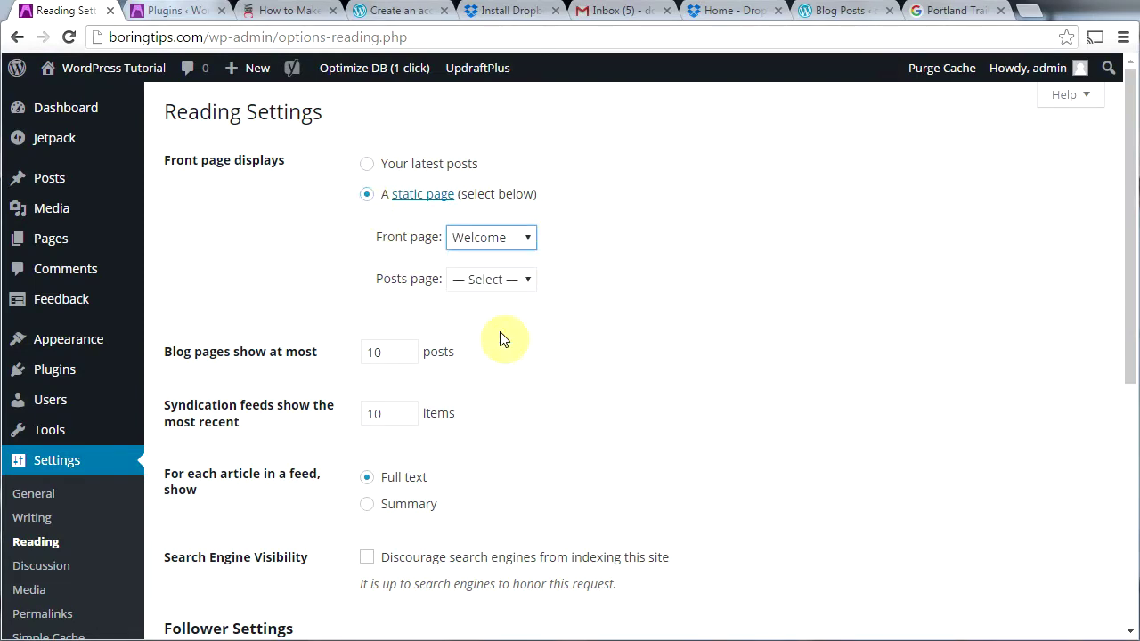
{"action": "left_click", "coordinate": [523, 282]}
{"action": "left_click", "coordinate": [504, 340]}
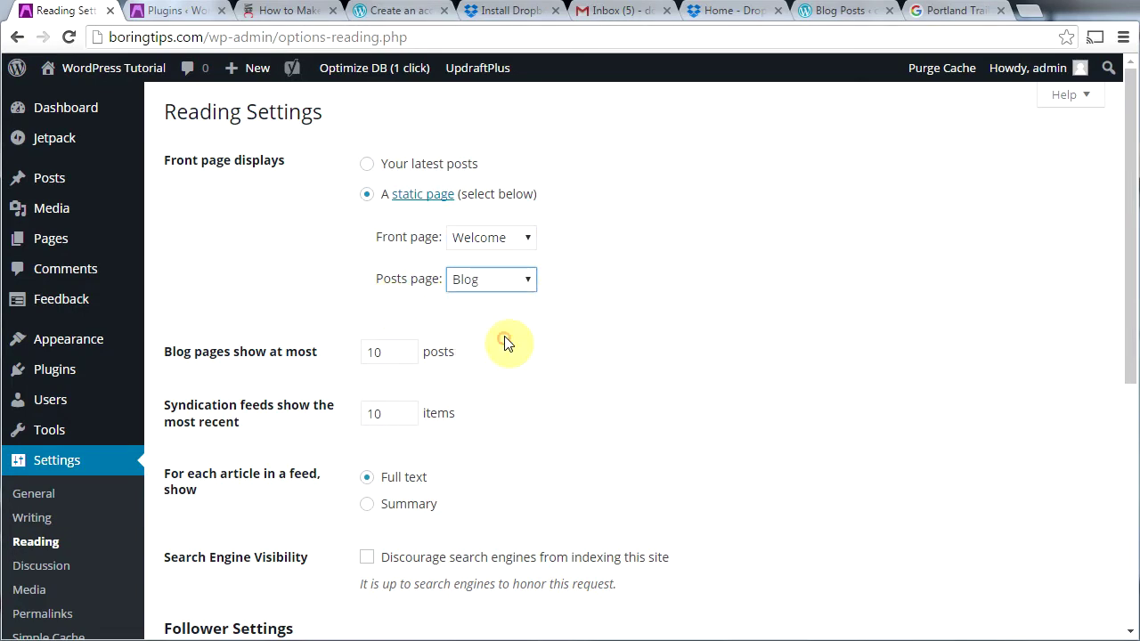
{"action": "left_click_drag", "start_coordinate": [1127, 312], "coordinate": [1123, 542]}
{"action": "left_click", "coordinate": [198, 557]}
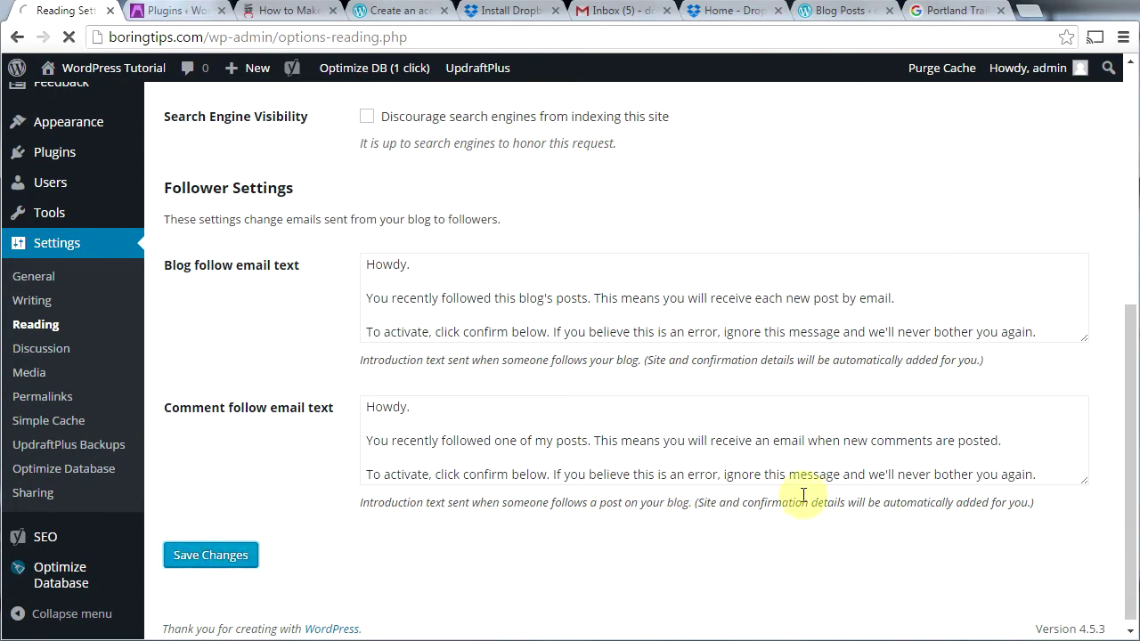
{"action": "mouse_move", "coordinate": [46, 71]}
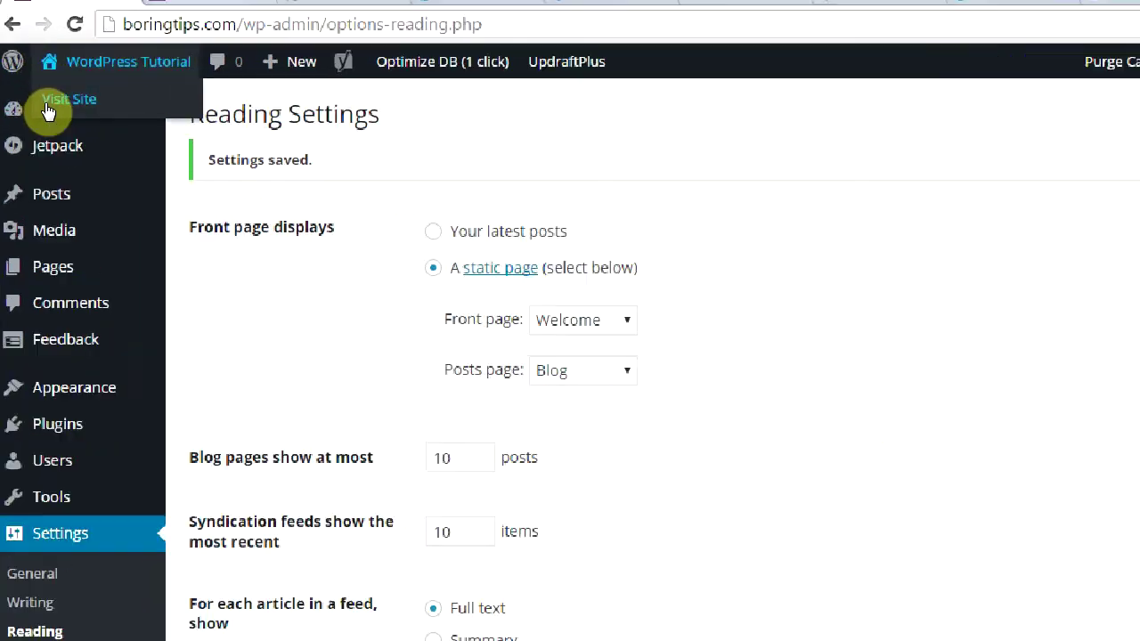
Step: Browse the live site's Welcome front page and its Blog page at /blog/
{"action": "left_click", "coordinate": [50, 102]}
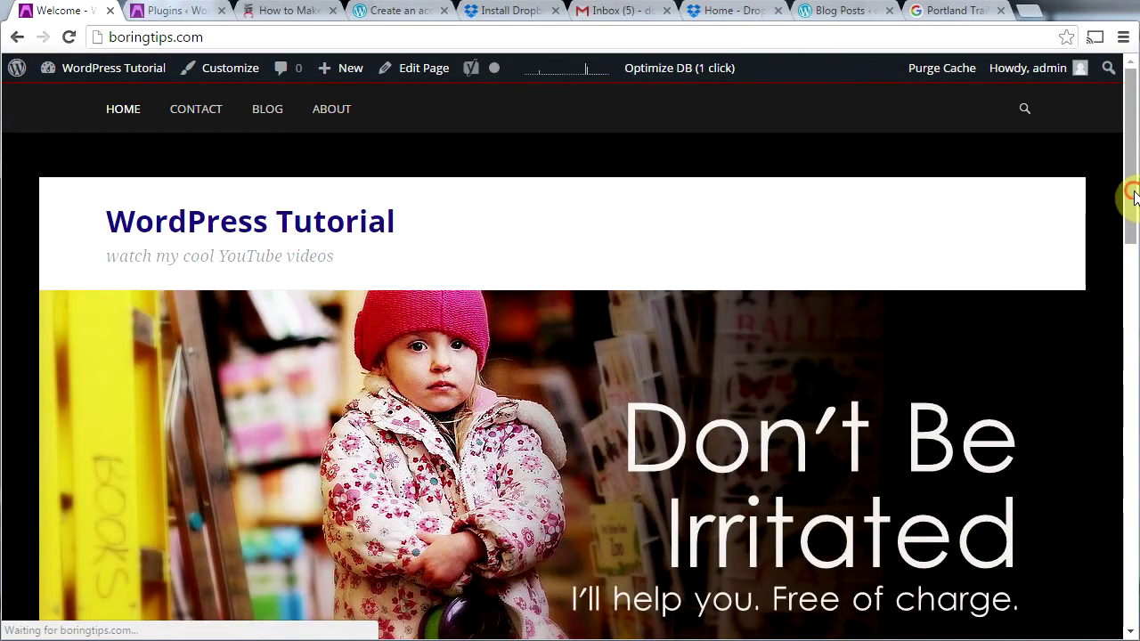
{"action": "left_click_drag", "start_coordinate": [1130, 194], "coordinate": [1127, 348]}
{"action": "left_click_drag", "start_coordinate": [1127, 253], "coordinate": [1127, 264]}
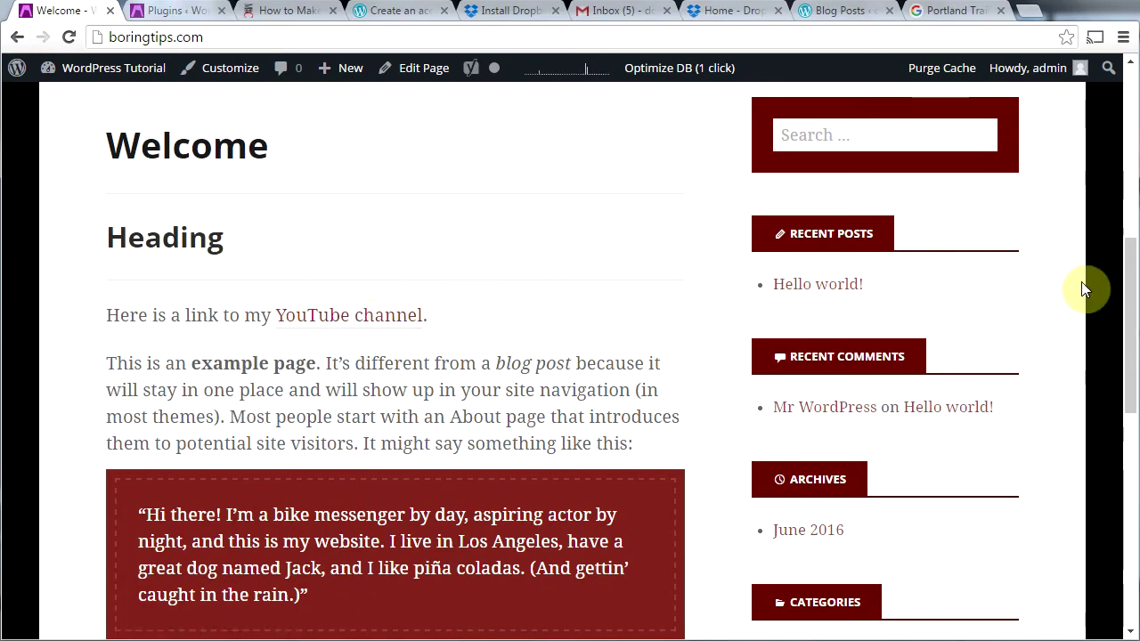
{"action": "left_click_drag", "start_coordinate": [1127, 300], "coordinate": [1132, 458]}
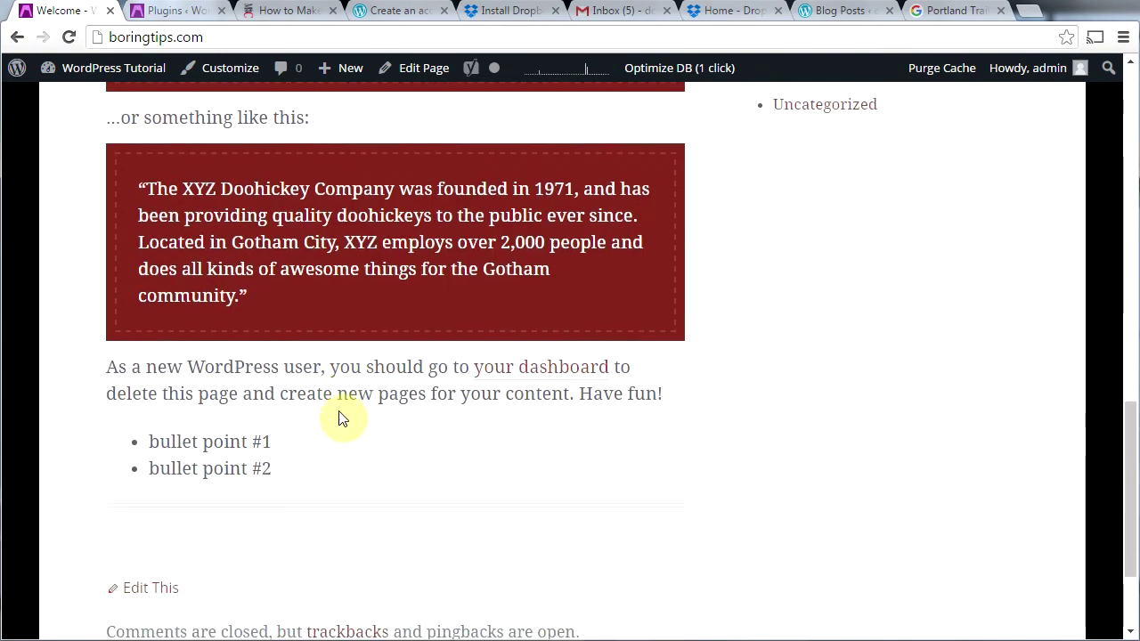
{"action": "left_click_drag", "start_coordinate": [1121, 494], "coordinate": [1127, 406]}
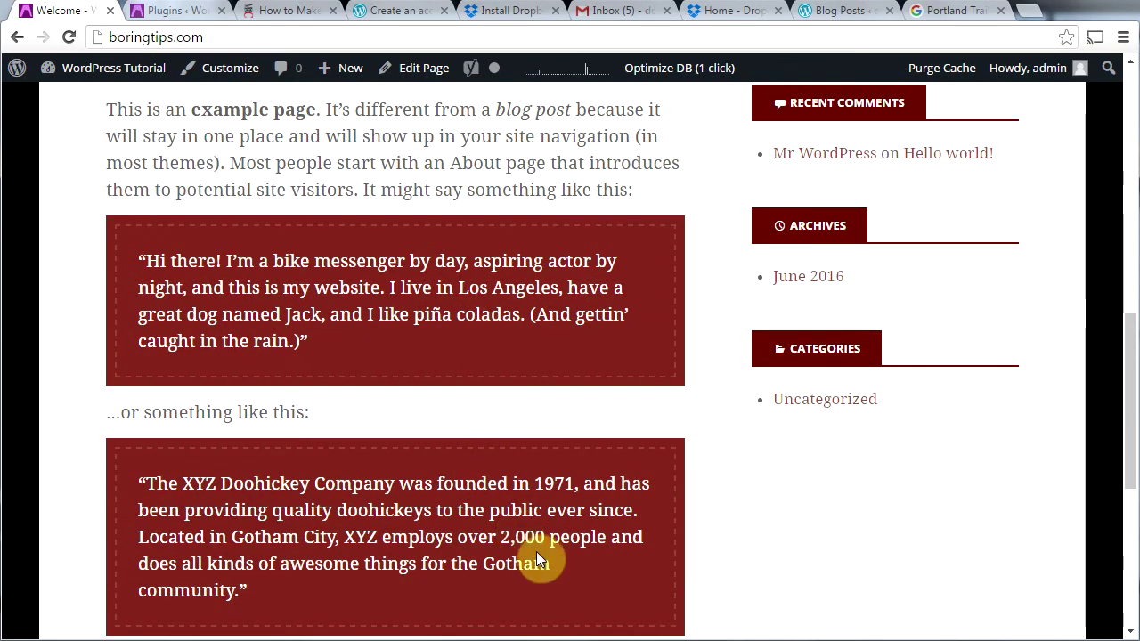
{"action": "left_click_drag", "start_coordinate": [1127, 437], "coordinate": [1131, 173]}
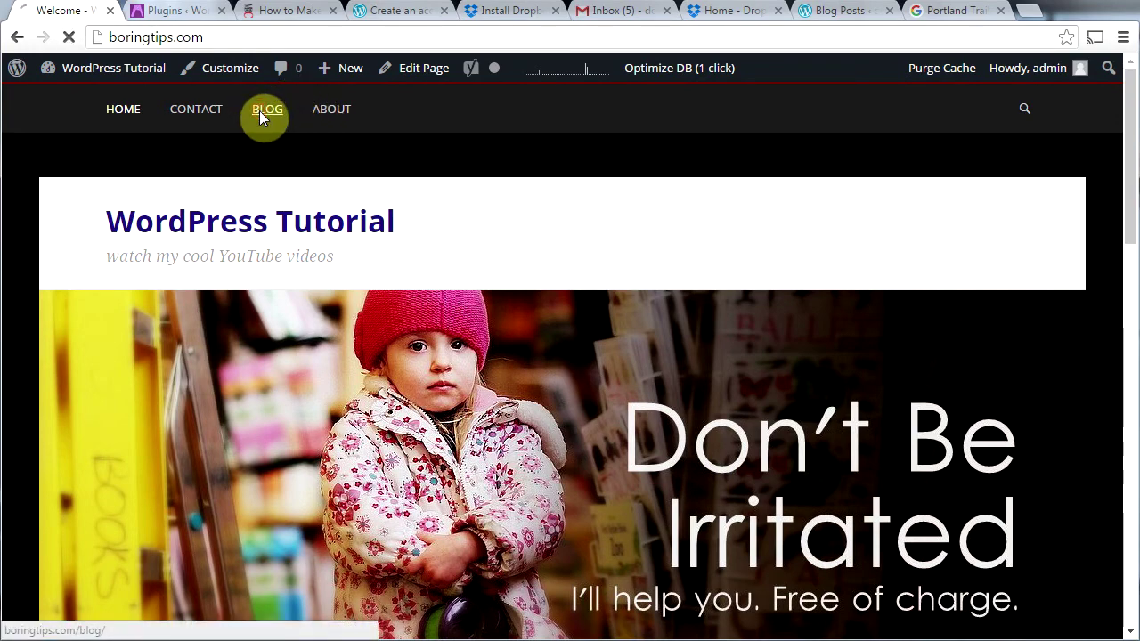
{"action": "left_click_drag", "start_coordinate": [1129, 207], "coordinate": [1132, 374]}
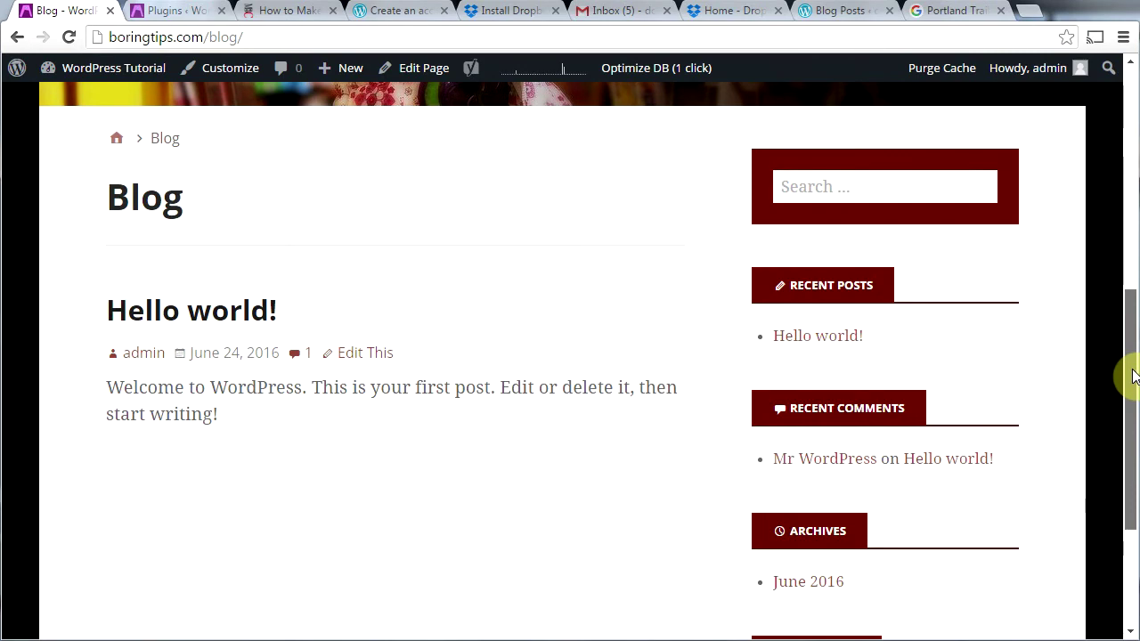
{"action": "left_click_drag", "start_coordinate": [1132, 374], "coordinate": [1114, 122]}
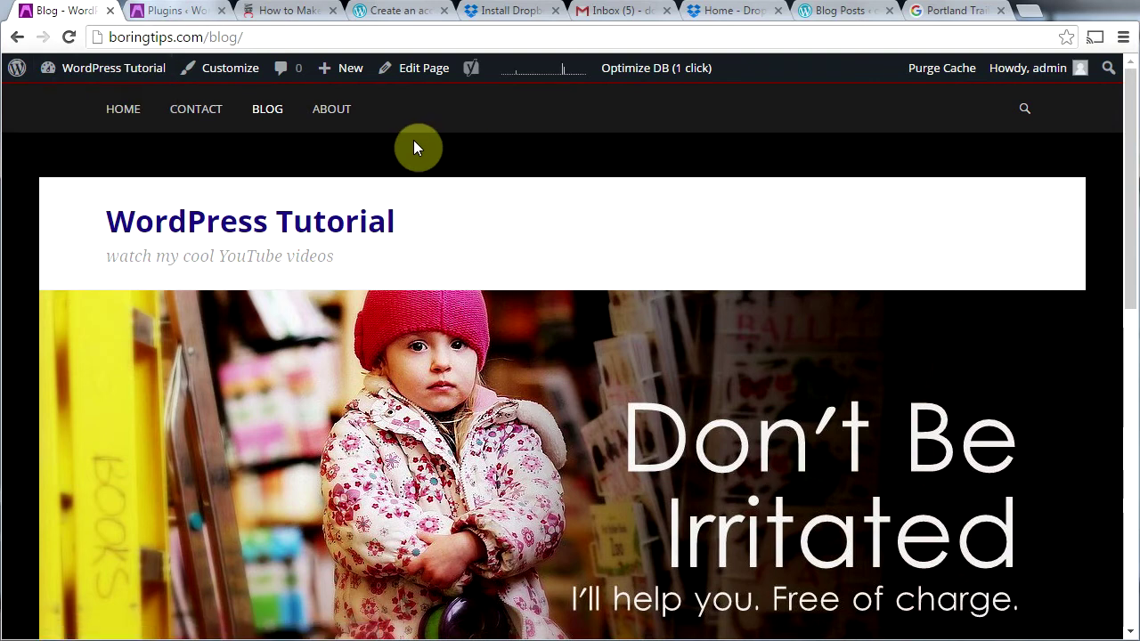
{"action": "mouse_move", "coordinate": [343, 82]}
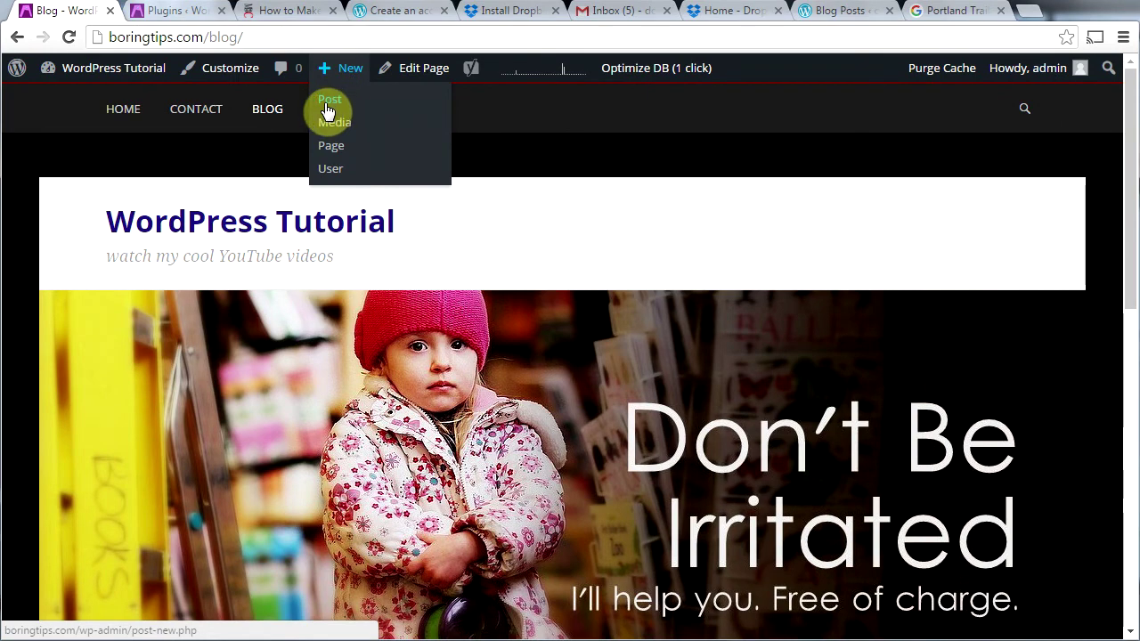
{"action": "mouse_move", "coordinate": [89, 68]}
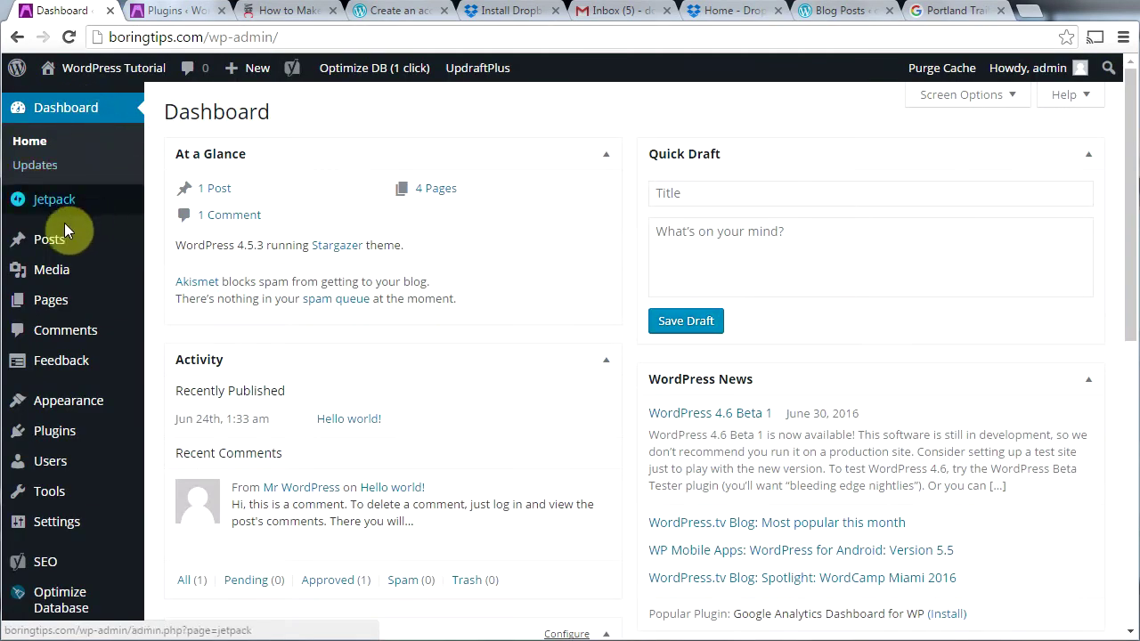
{"action": "mouse_move", "coordinate": [38, 251]}
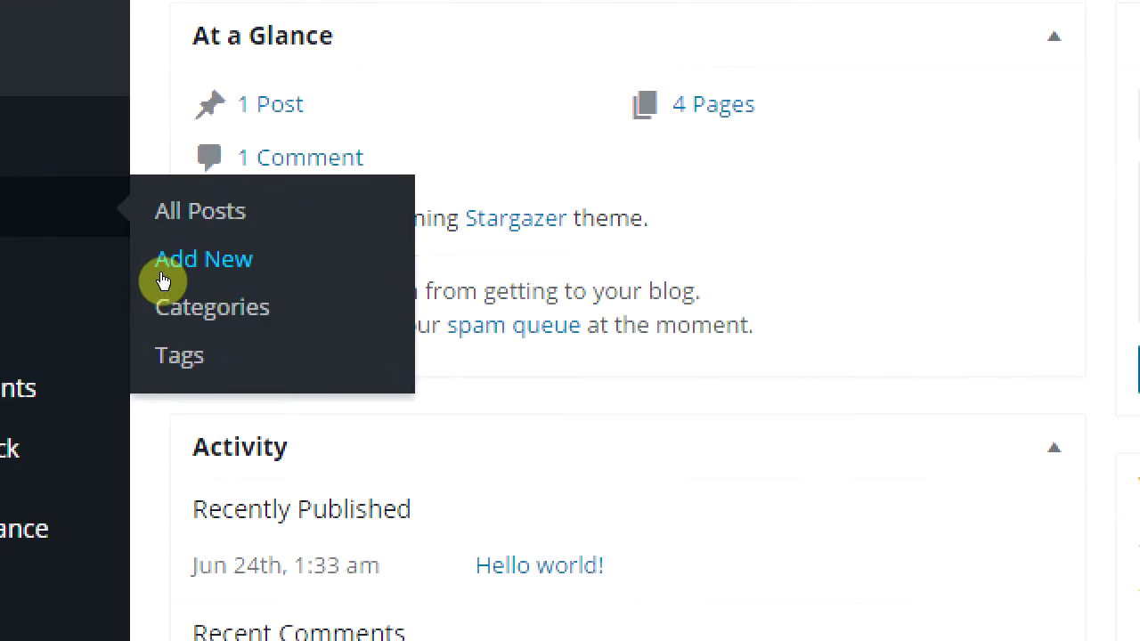
Step: Start a new post titled 'Post #1' with the body text 'Blah blah blah.'
{"action": "left_click", "coordinate": [163, 278]}
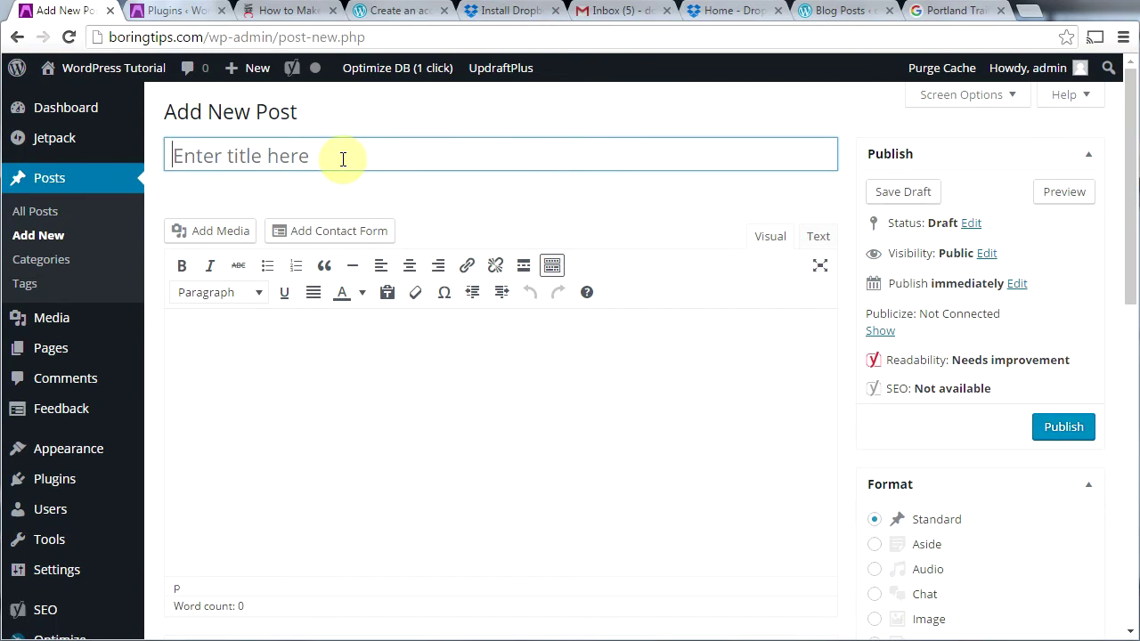
{"action": "type", "text": "Post #1"}
{"action": "key", "text": "Tab"}
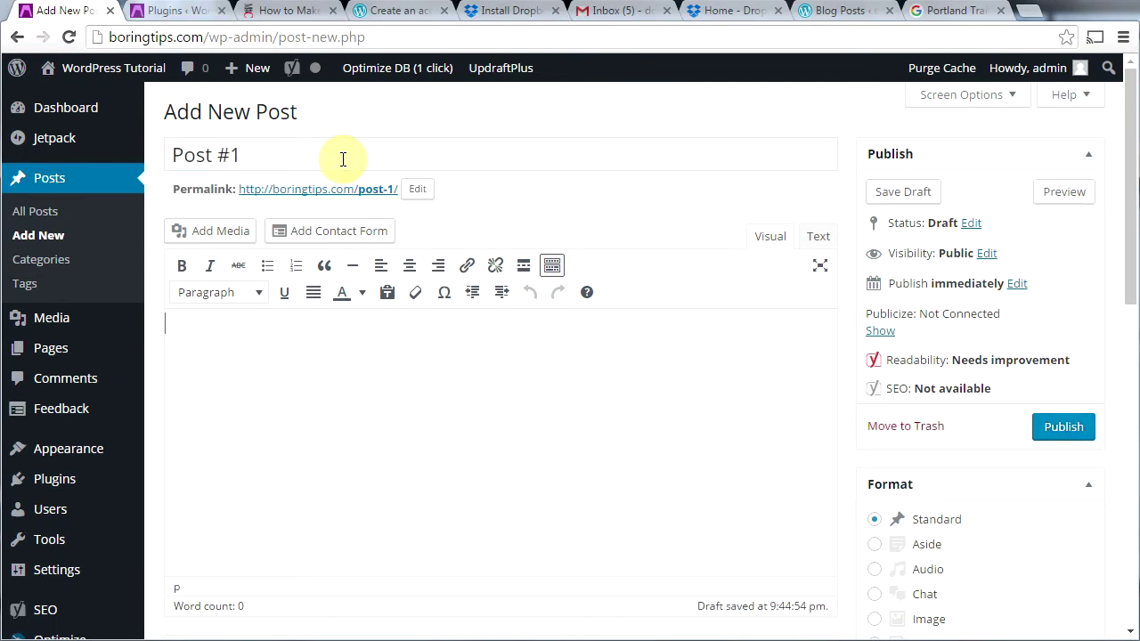
{"action": "type", "text": "Blah blah blah."}
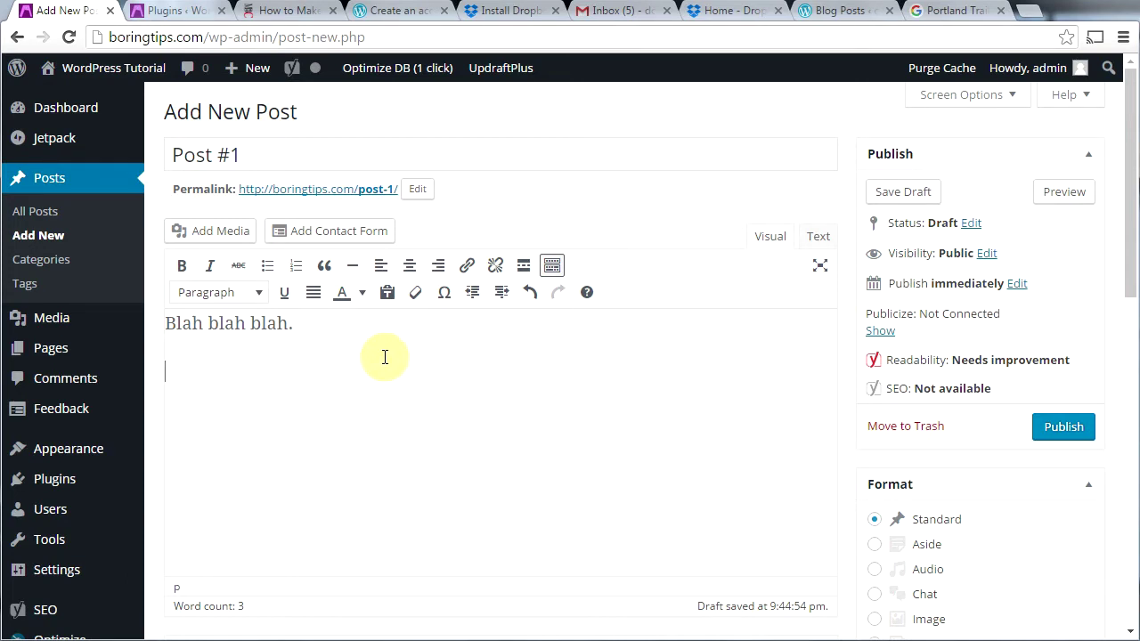
{"action": "left_click", "coordinate": [178, 239]}
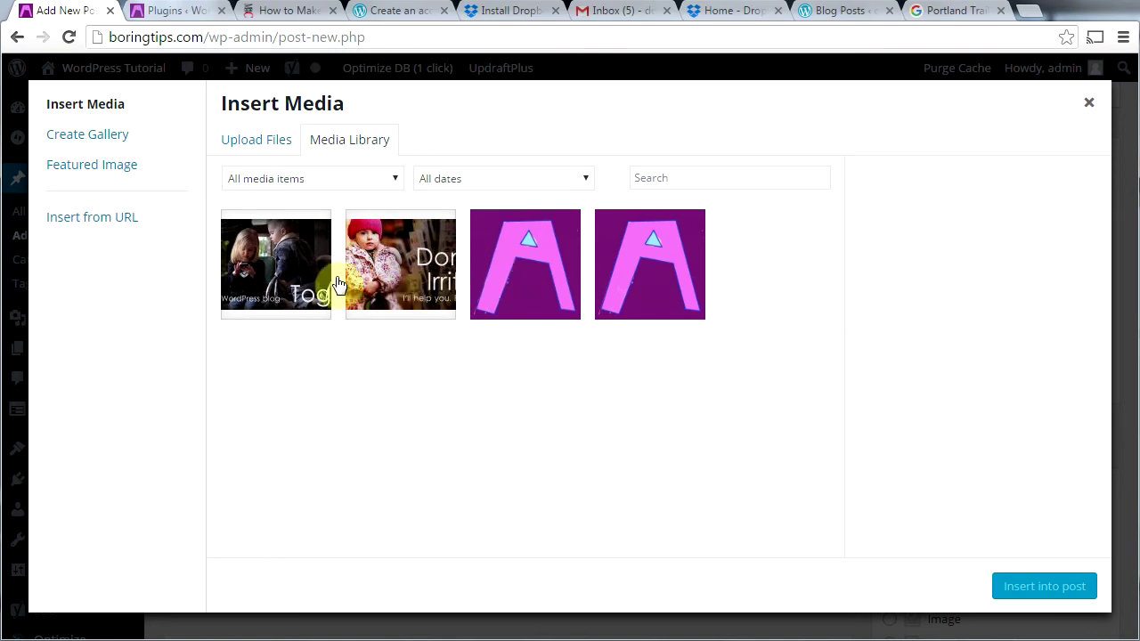
Step: Insert the pink A image cropped-aaa.jpg from the Media Library below the text and select it
{"action": "left_click", "coordinate": [230, 151]}
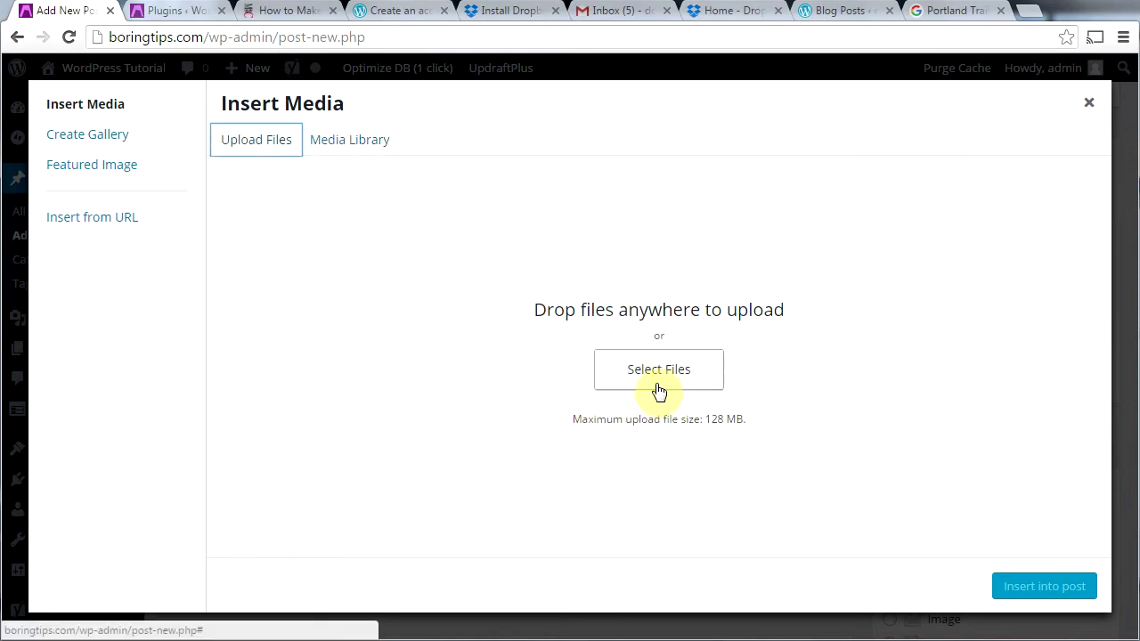
{"action": "left_click", "coordinate": [334, 151]}
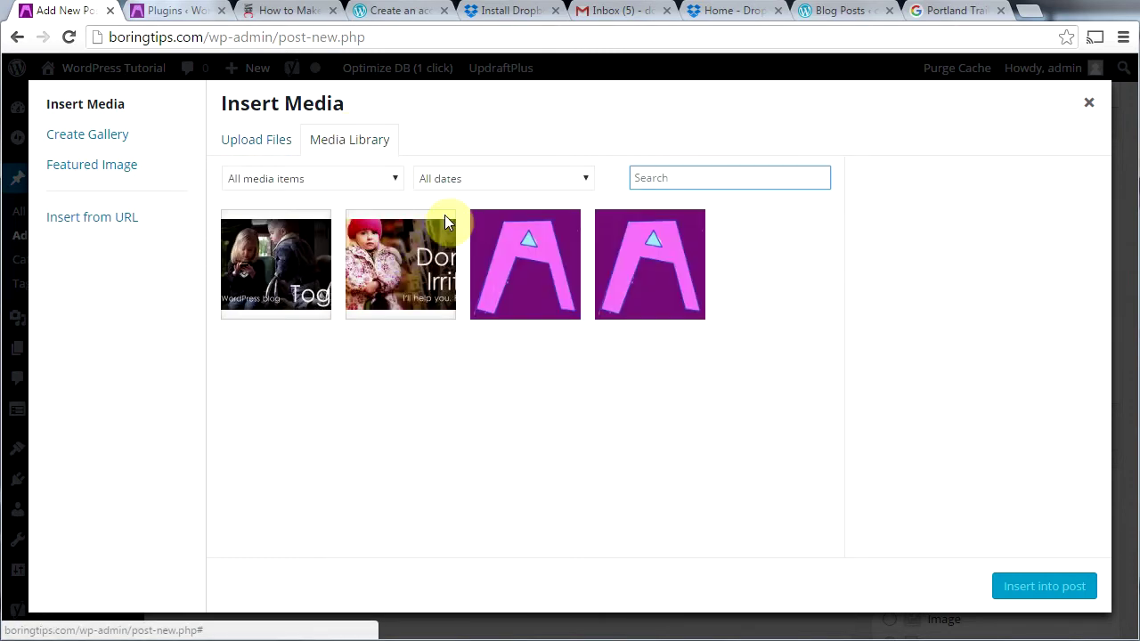
{"action": "left_click", "coordinate": [498, 296]}
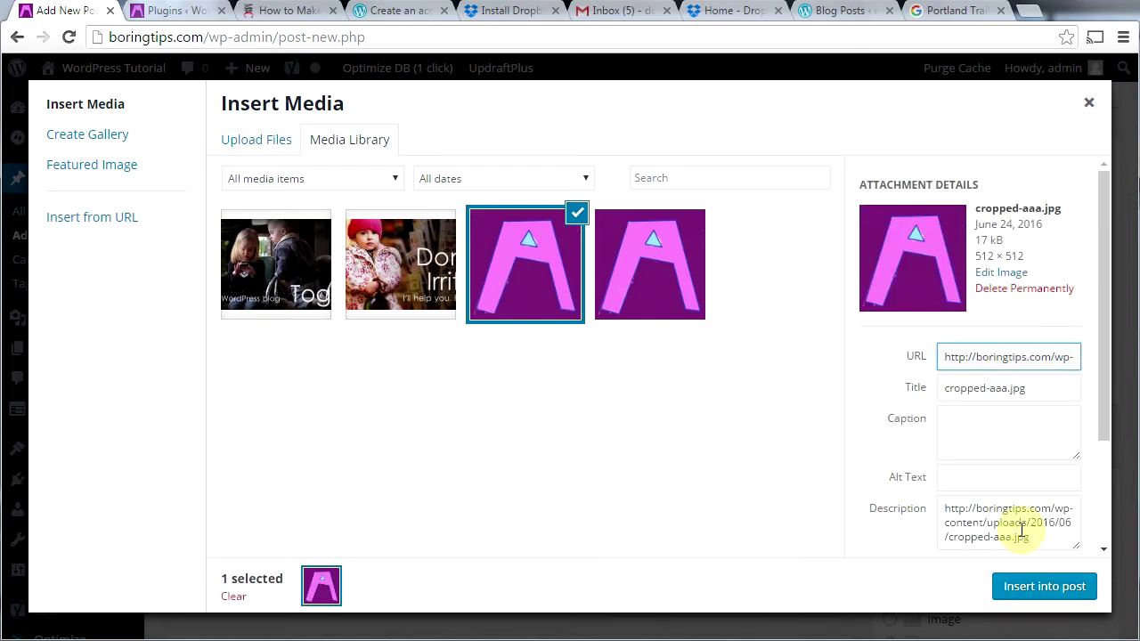
{"action": "left_click", "coordinate": [1043, 586]}
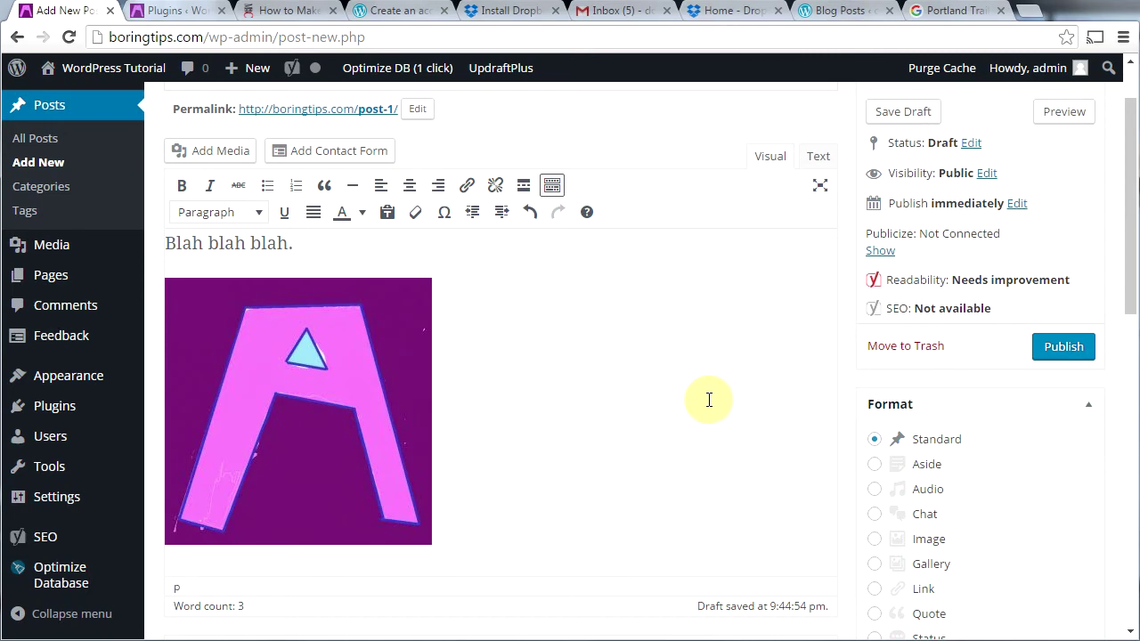
{"action": "left_click", "coordinate": [297, 425]}
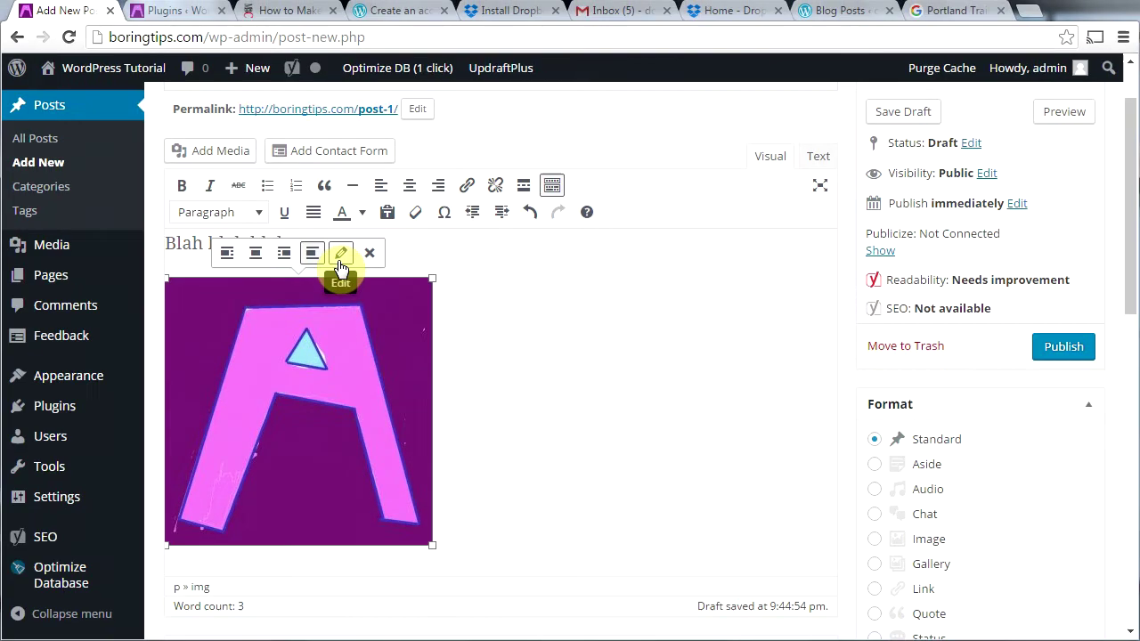
Step: Give the image alt text 'pink cartoon letter A', set Link To None, and update it
{"action": "left_click", "coordinate": [340, 256]}
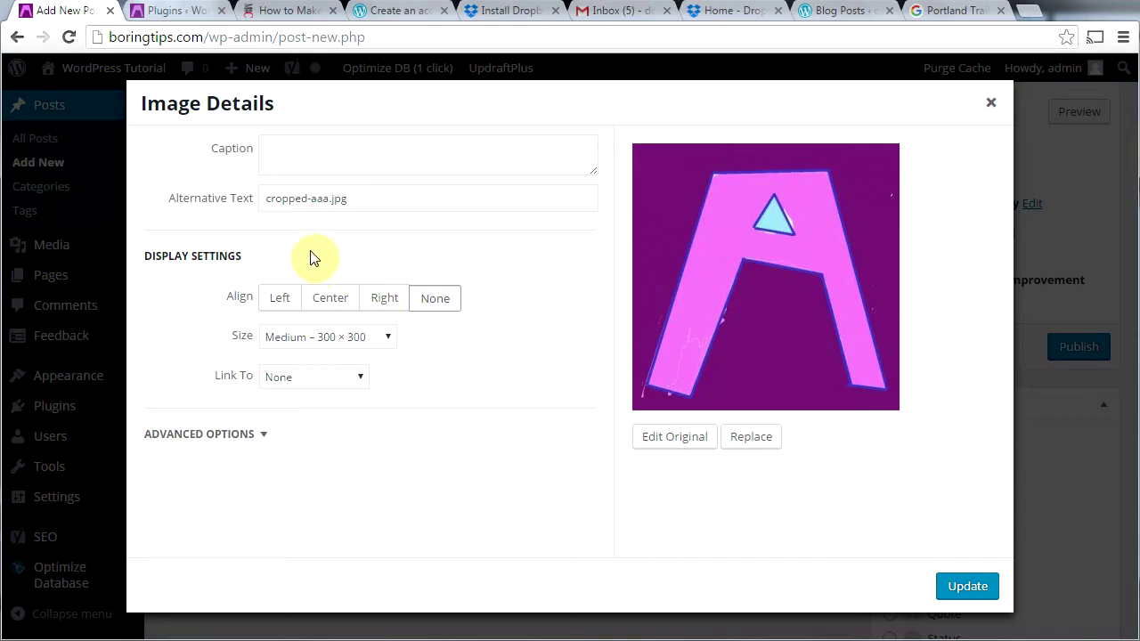
{"action": "left_click_drag", "start_coordinate": [358, 199], "coordinate": [255, 209]}
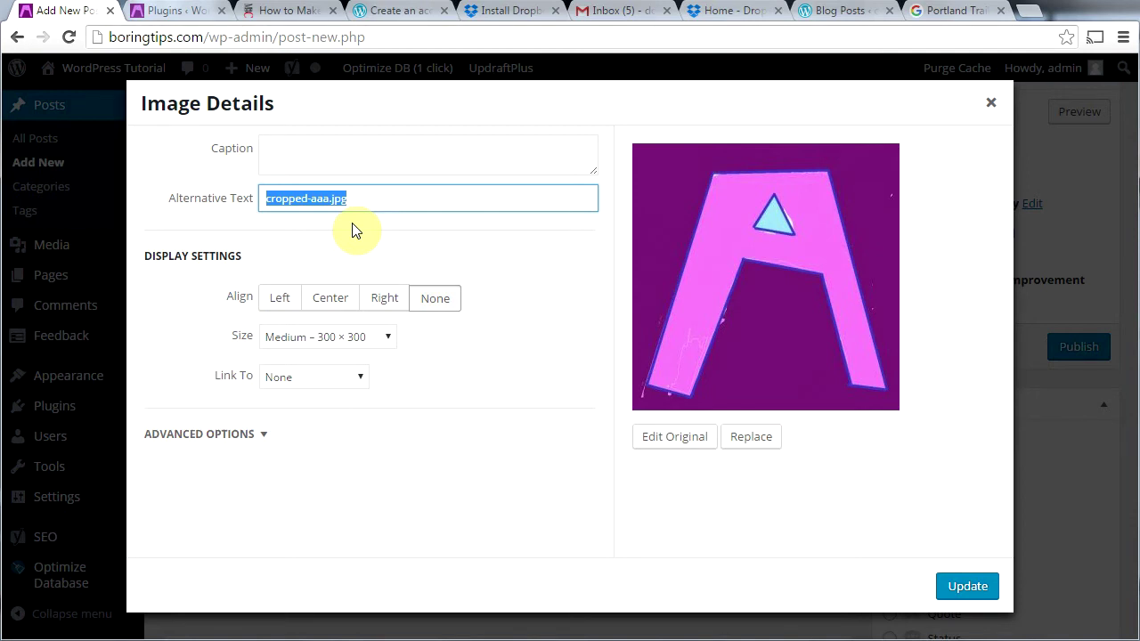
{"action": "type", "text": "pink caroon"}
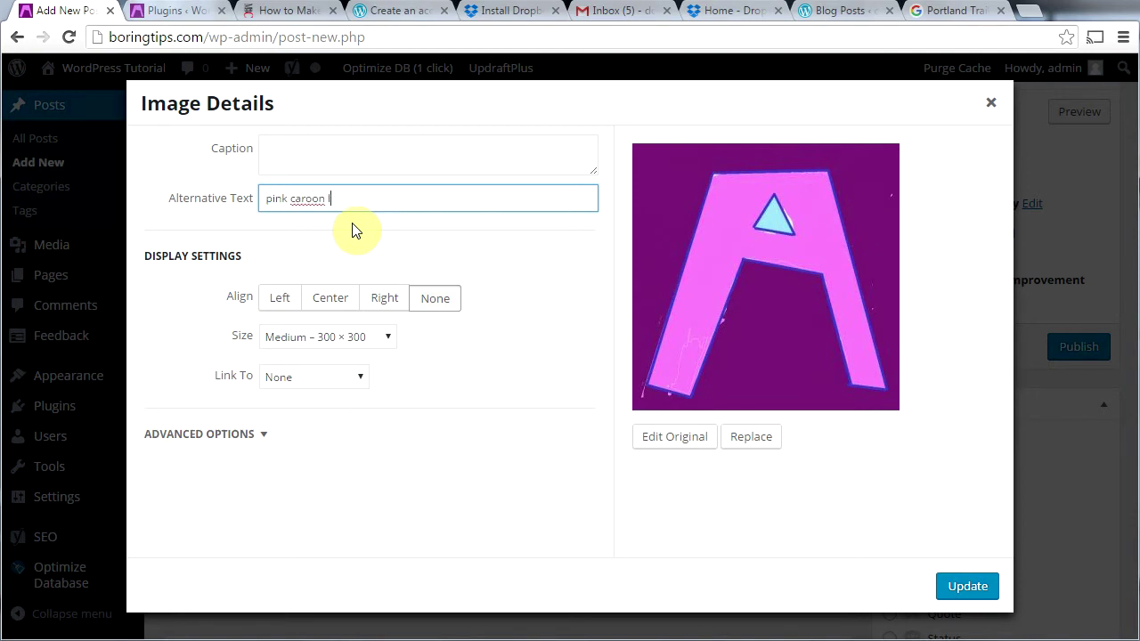
{"action": "type", "text": "A"}
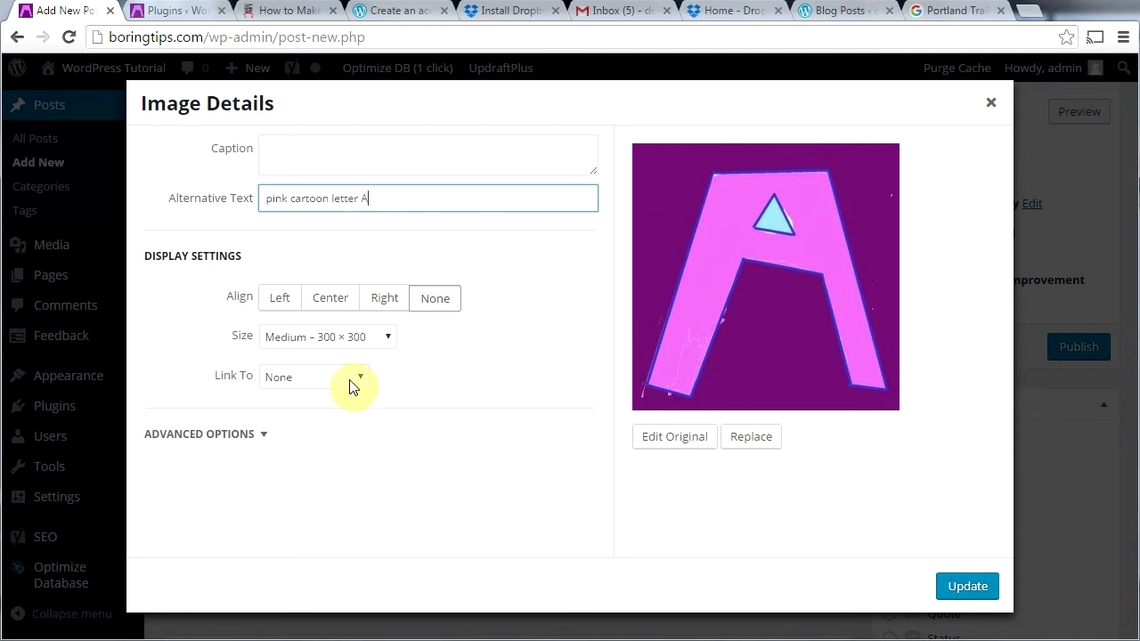
{"action": "left_click", "coordinate": [352, 379]}
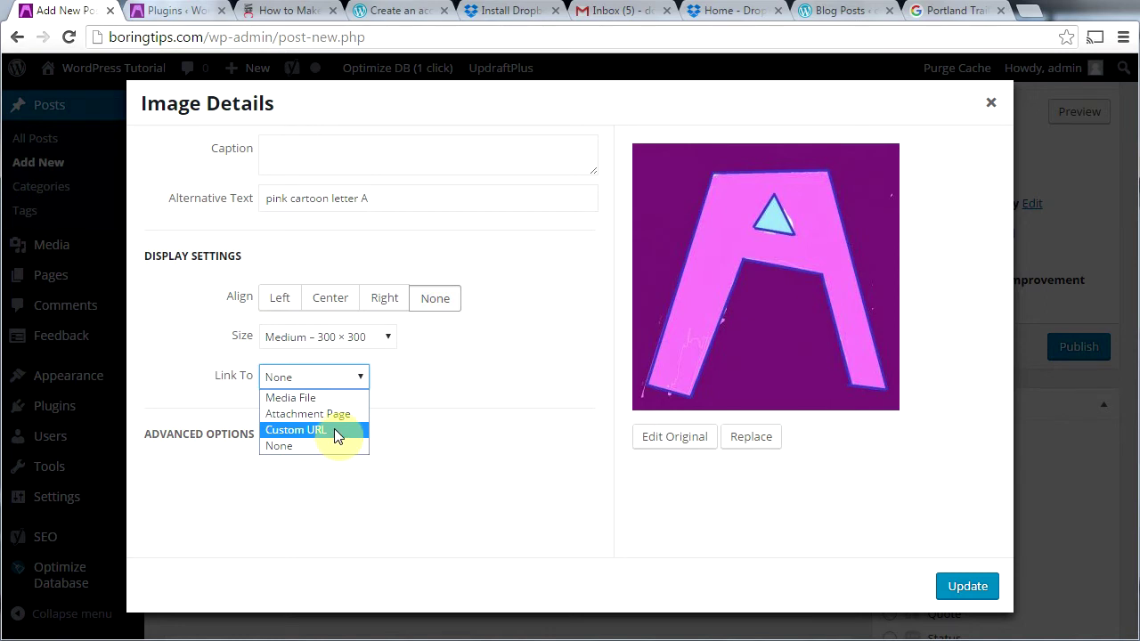
{"action": "left_click", "coordinate": [415, 433]}
{"action": "left_click", "coordinate": [349, 382]}
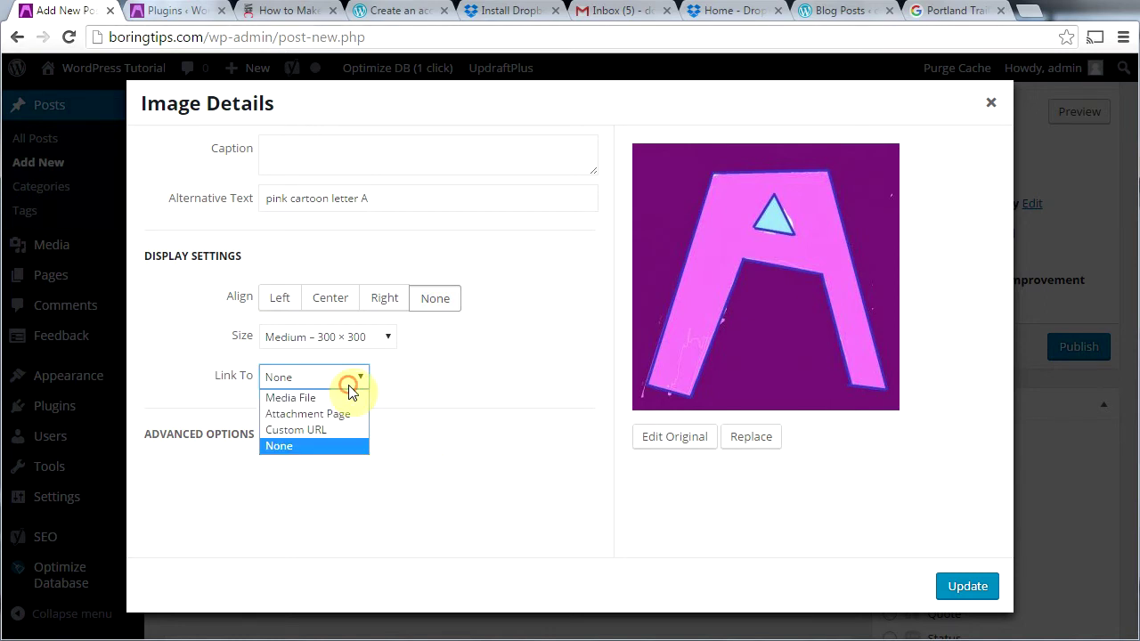
{"action": "left_click", "coordinate": [397, 382]}
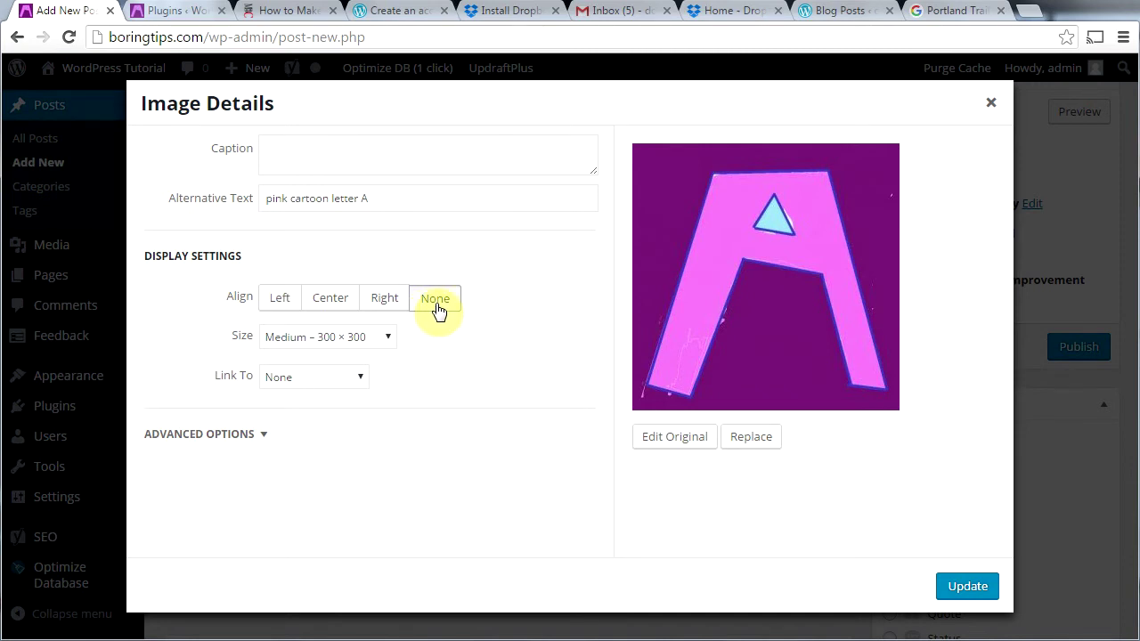
{"action": "left_click", "coordinate": [974, 588]}
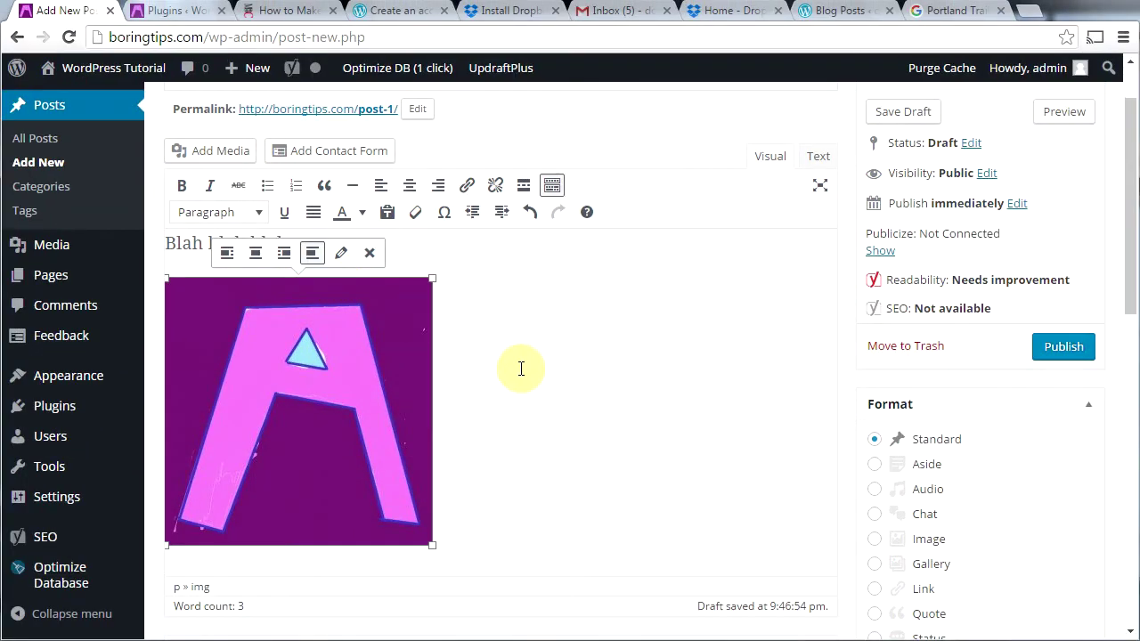
Step: Align the pink A image left at the start of the 'Blah blah blah.' paragraph
{"action": "left_click", "coordinate": [227, 256]}
{"action": "left_click_drag", "start_coordinate": [218, 336], "coordinate": [168, 252]}
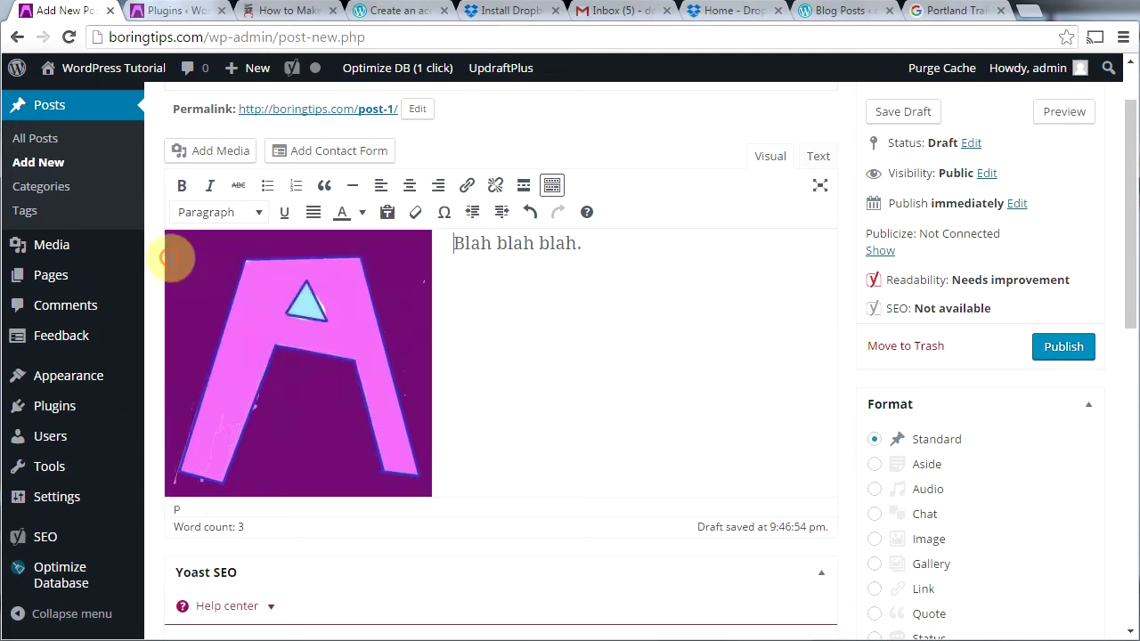
{"action": "scroll", "coordinate": [1127, 377], "scroll_direction": "down", "scroll_amount": 2}
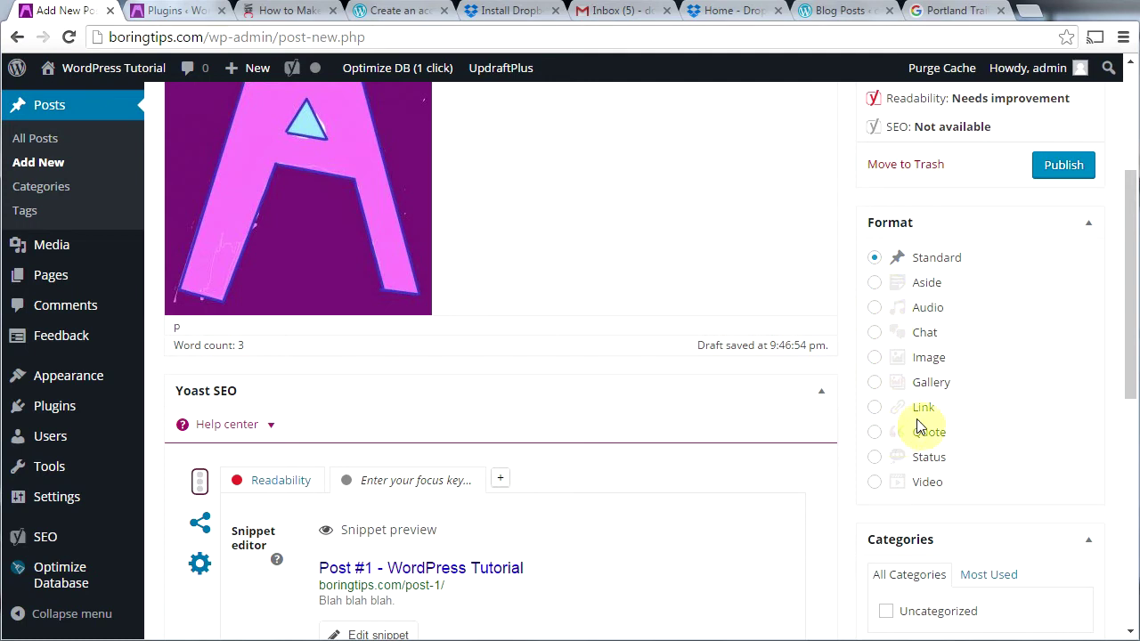
{"action": "left_click_drag", "start_coordinate": [1127, 348], "coordinate": [1124, 419]}
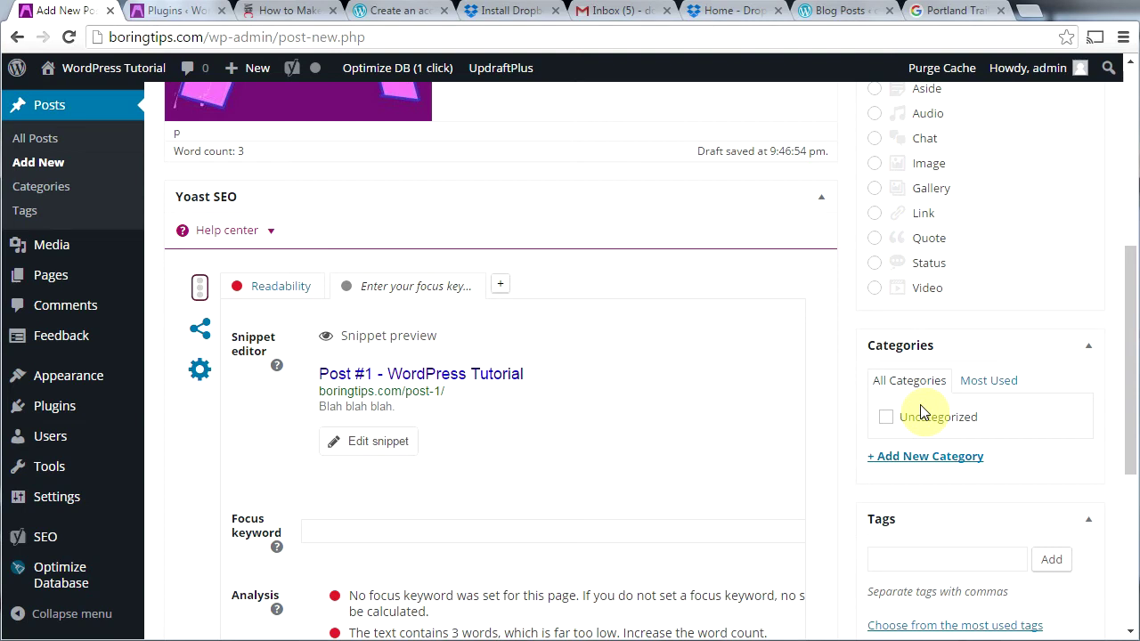
Step: Add a new category 'Category 1' and tick it for the post
{"action": "left_click", "coordinate": [917, 458]}
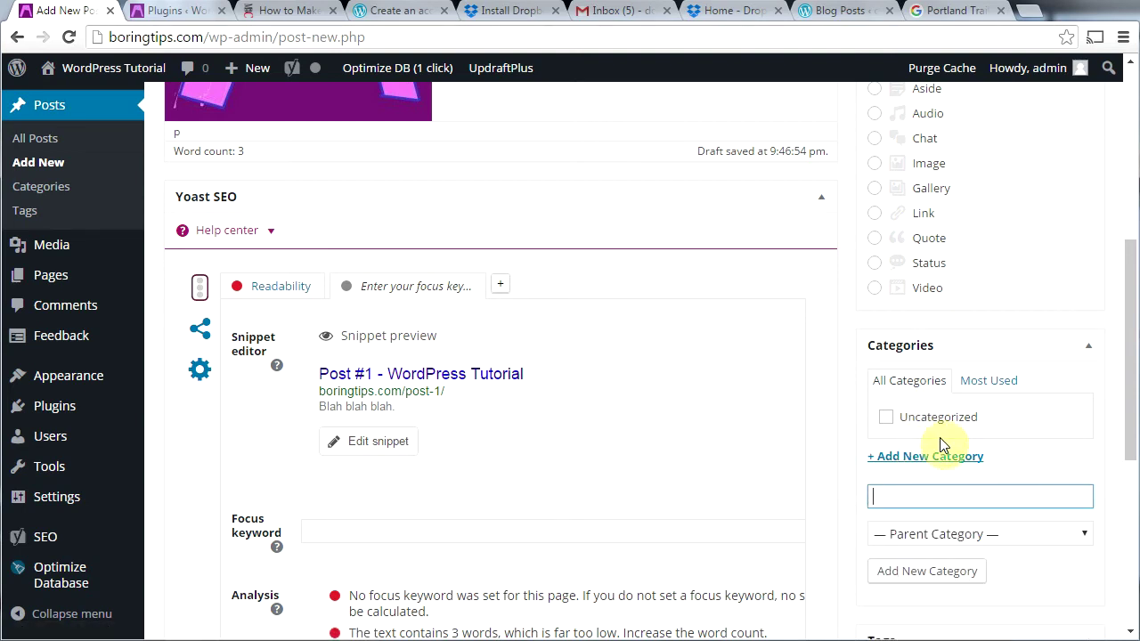
{"action": "type", "text": "Category 1"}
{"action": "left_click", "coordinate": [921, 573]}
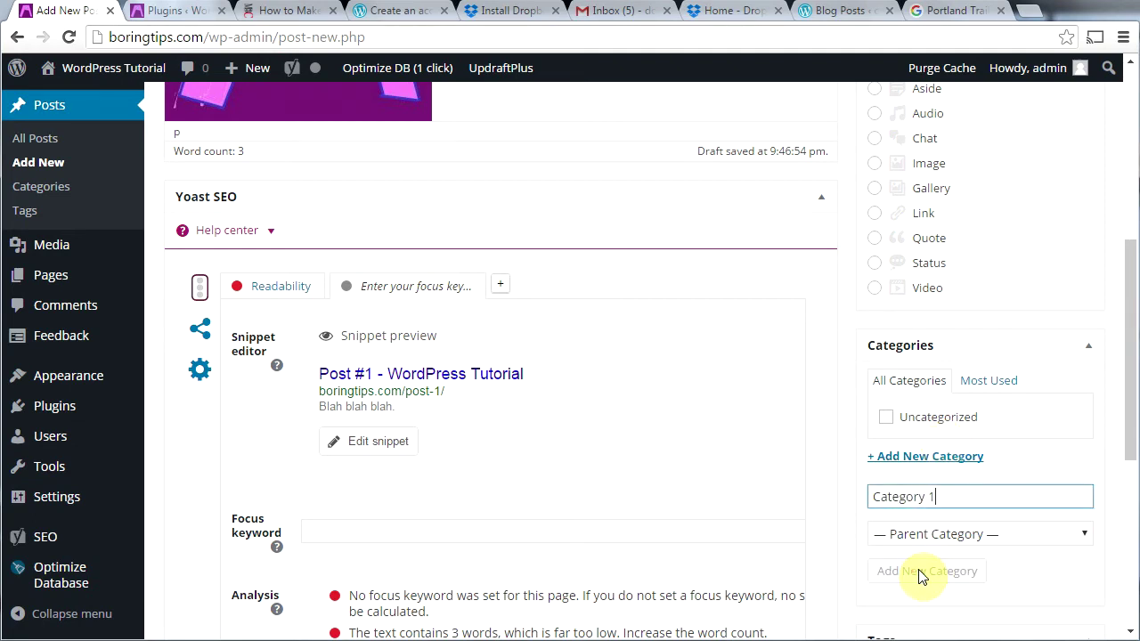
{"action": "left_click", "coordinate": [887, 419]}
{"action": "left_click_drag", "start_coordinate": [1125, 405], "coordinate": [1128, 556]}
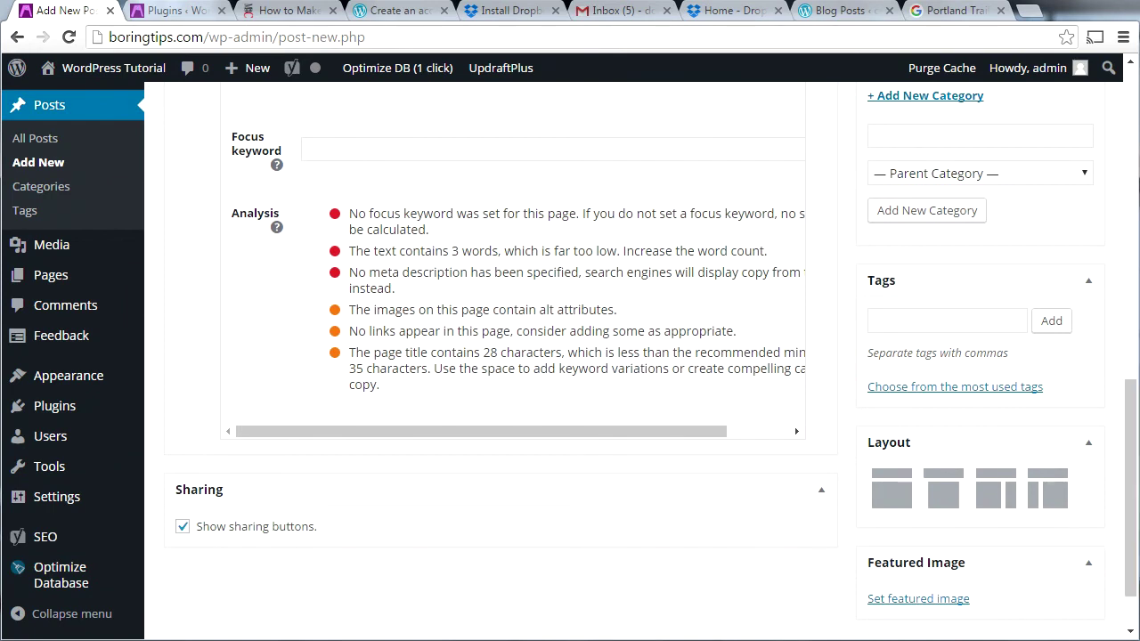
Step: Upload the 40mmSTM 165 photo from the blog header images folder as a featured image candidate
{"action": "left_click", "coordinate": [908, 605]}
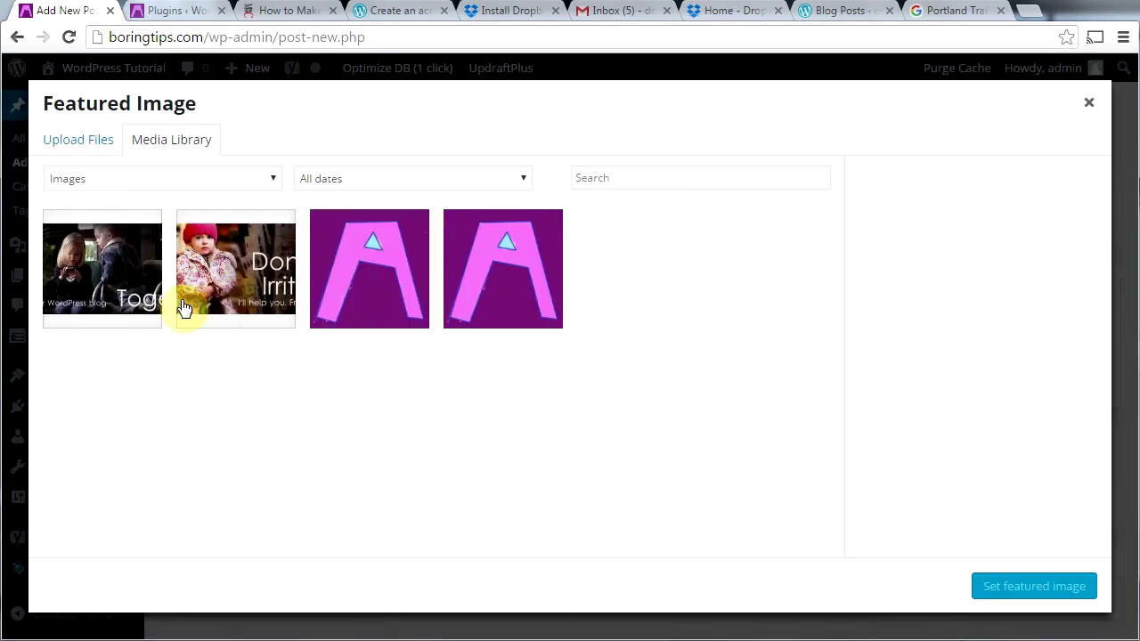
{"action": "left_click", "coordinate": [59, 141]}
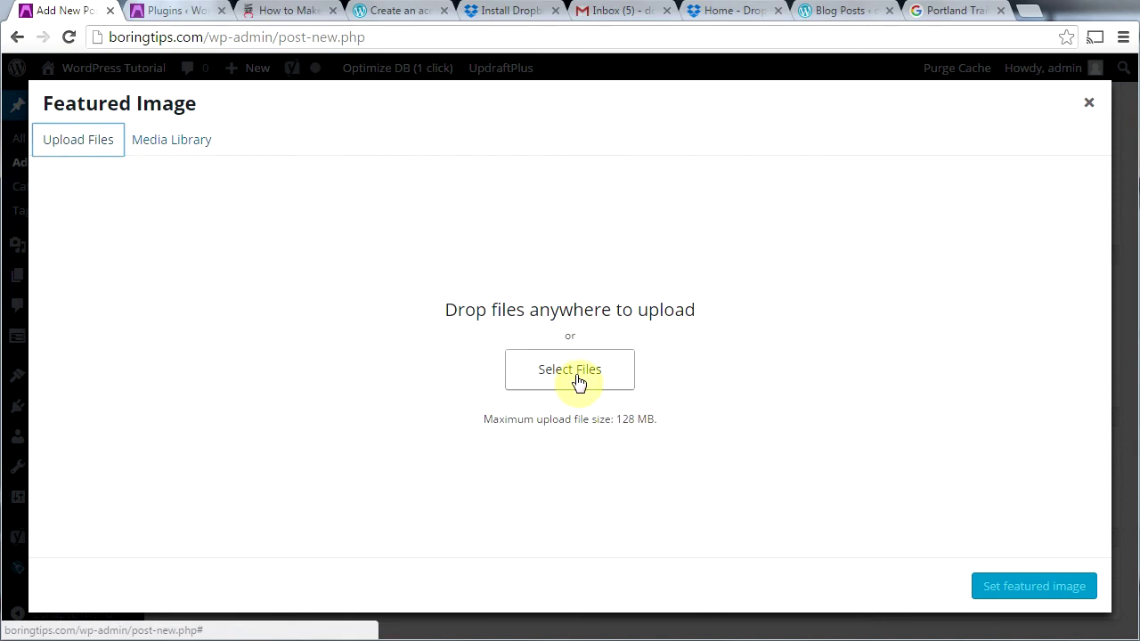
{"action": "left_click", "coordinate": [580, 384]}
{"action": "left_click_drag", "start_coordinate": [140, 312], "coordinate": [147, 71]}
{"action": "left_click", "coordinate": [92, 122]}
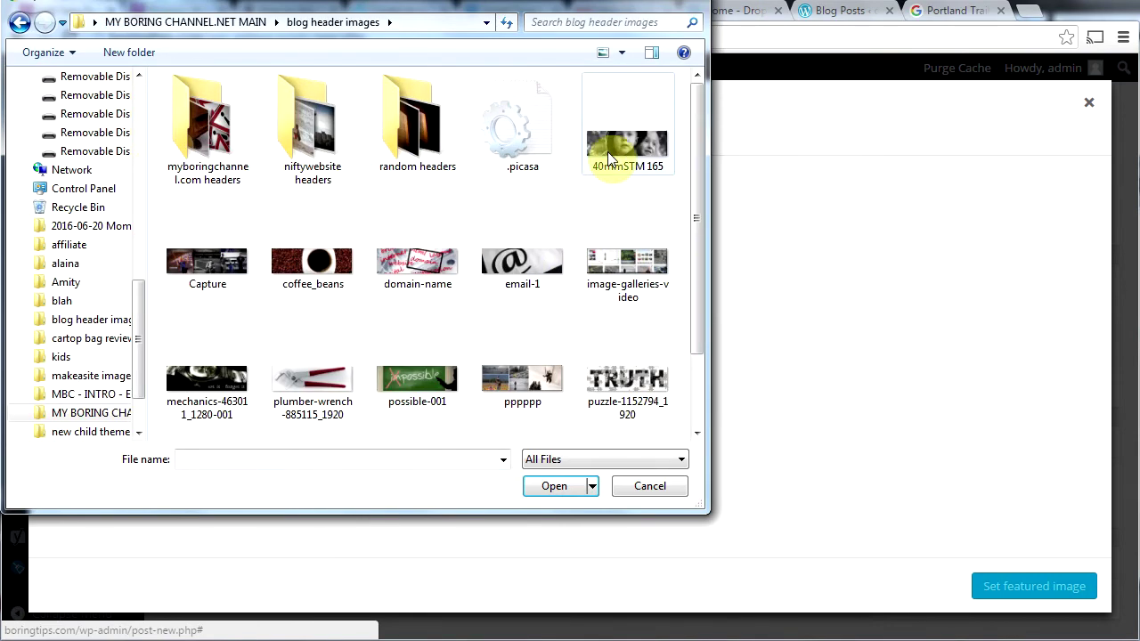
{"action": "double_click", "coordinate": [607, 152]}
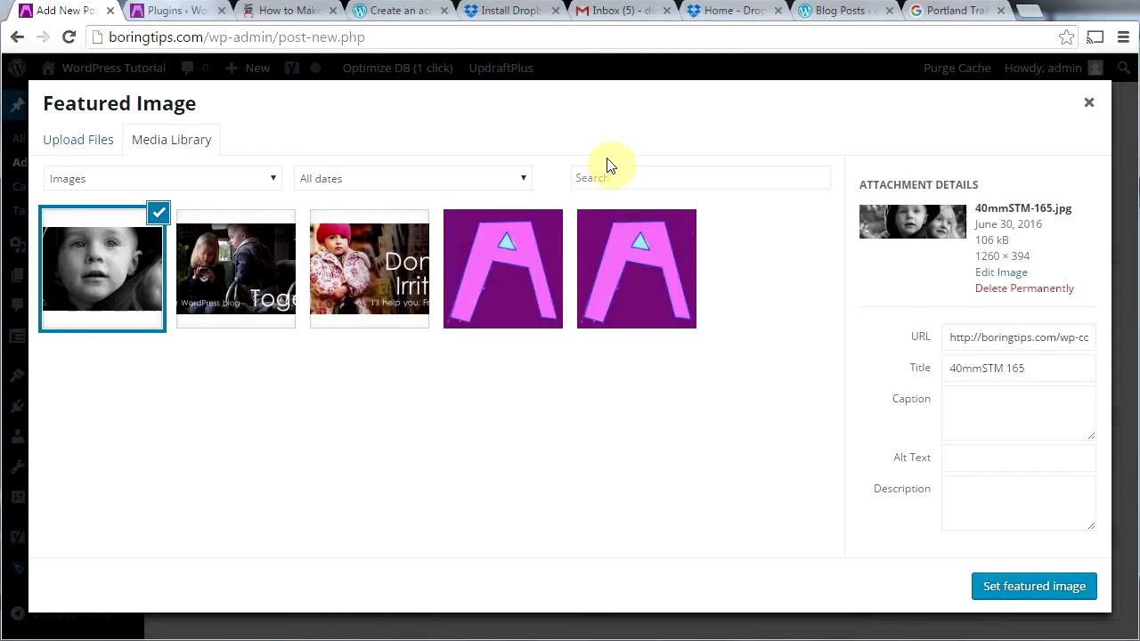
Step: Give the photo alt text 'little boy and girl smiling' and set it as the featured image
{"action": "left_click", "coordinate": [984, 460]}
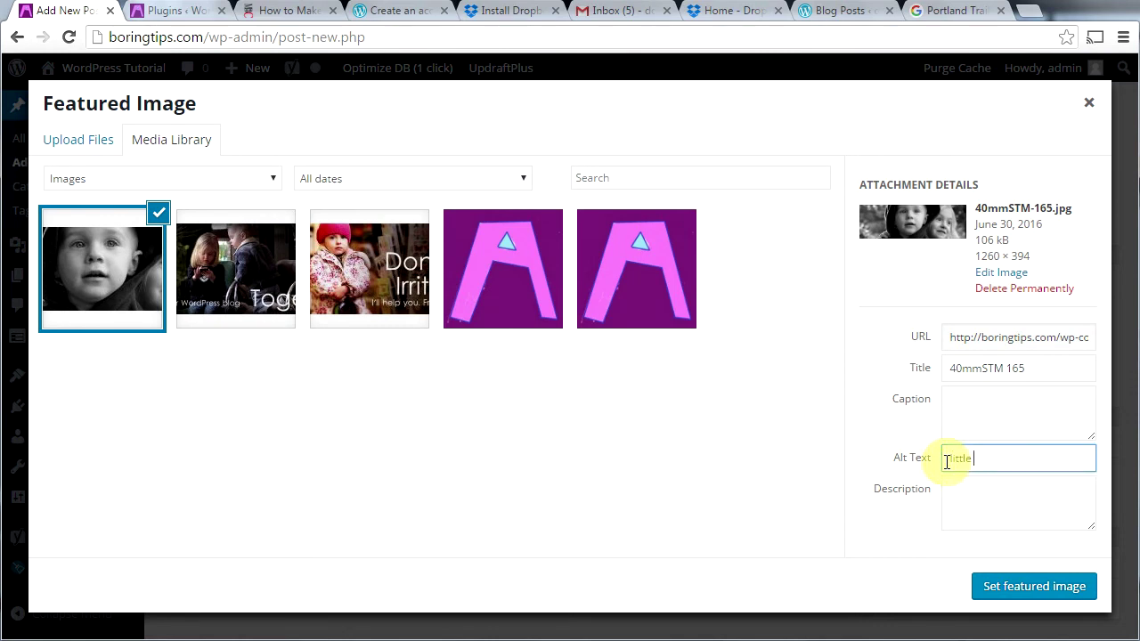
{"action": "type", "text": "little boy and girl smiling"}
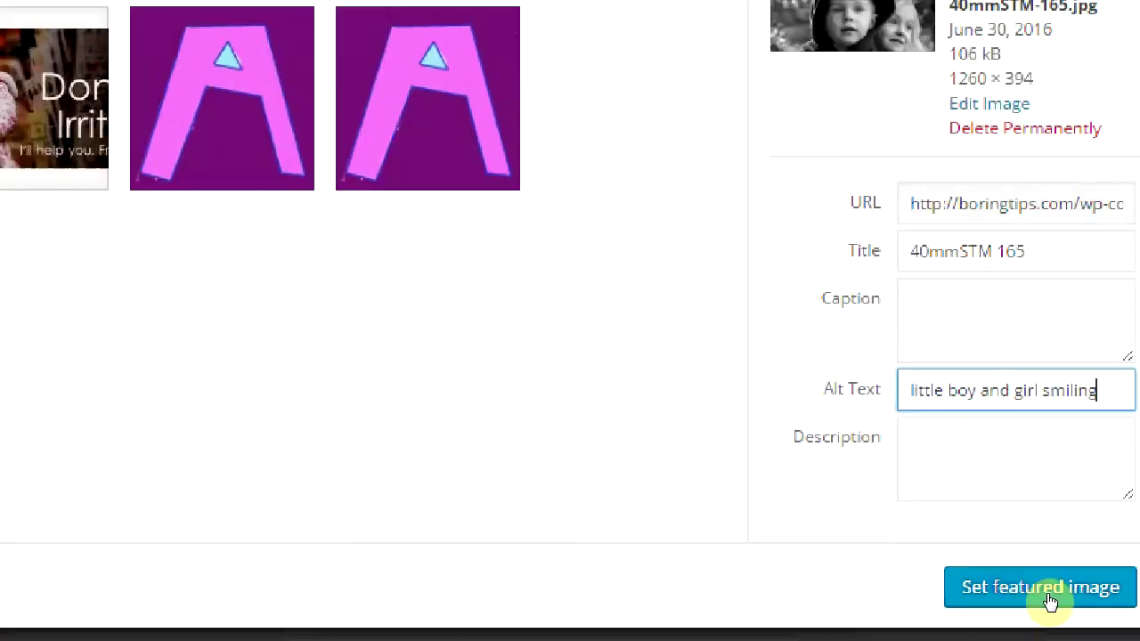
{"action": "left_click", "coordinate": [1050, 596]}
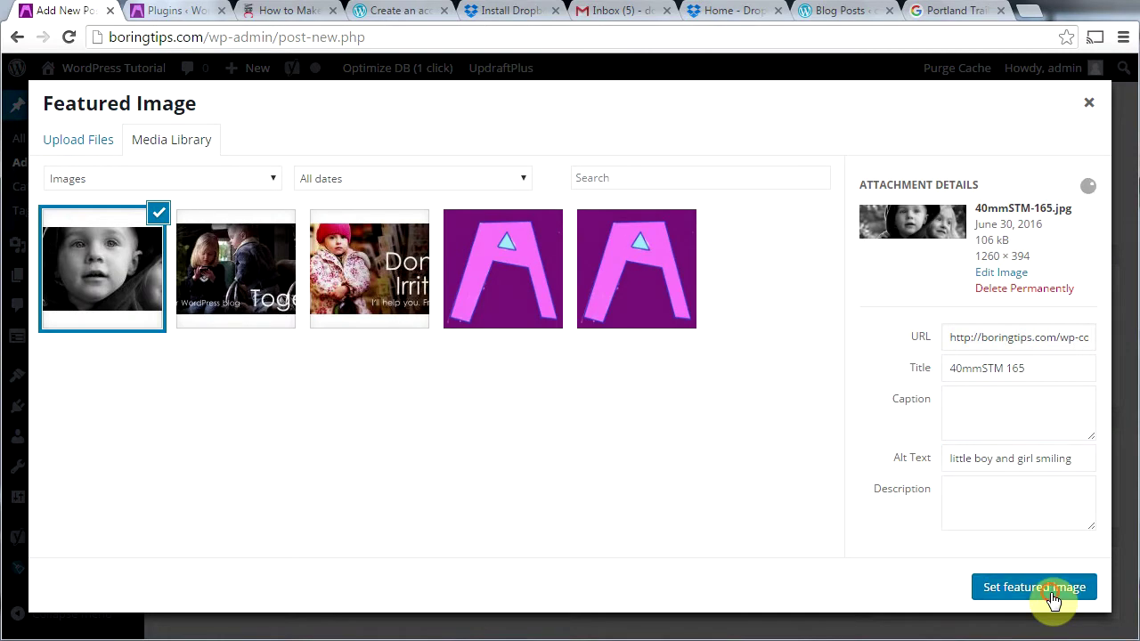
{"action": "scroll", "coordinate": [901, 329], "scroll_direction": "up", "scroll_amount": 2}
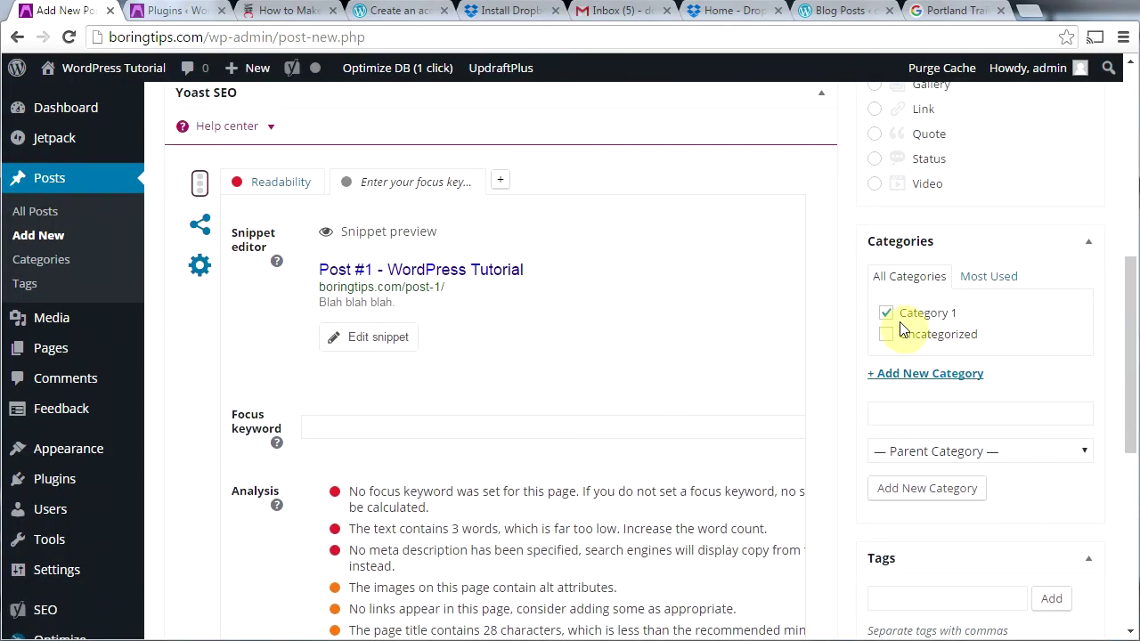
Step: Publish the Post #1 draft from the Publish box
{"action": "left_click_drag", "start_coordinate": [1128, 353], "coordinate": [1134, 151]}
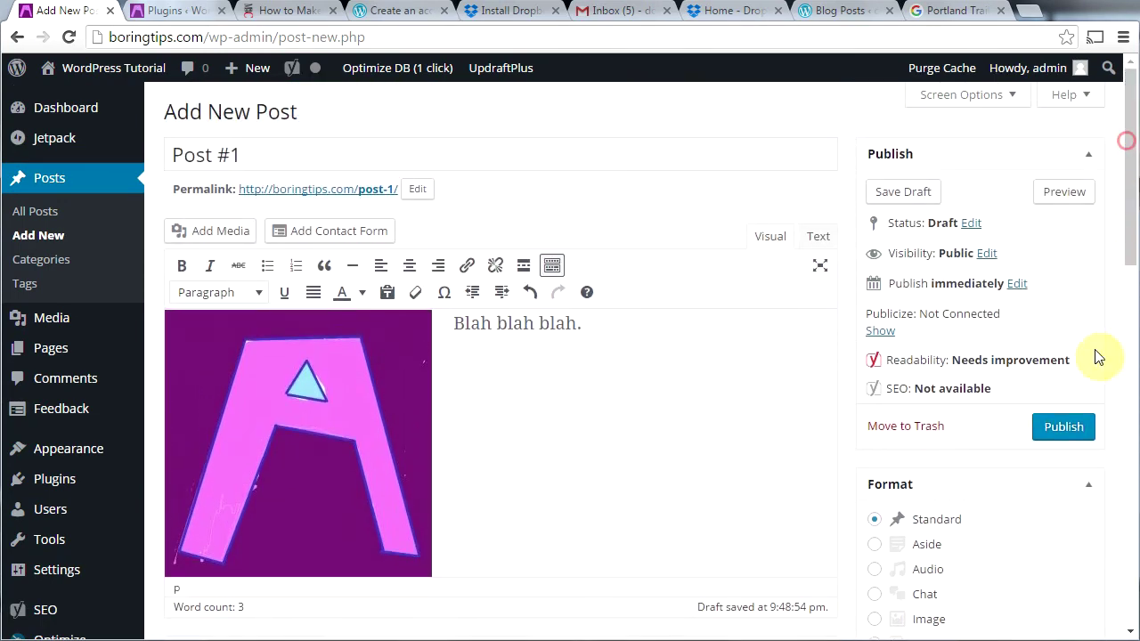
{"action": "left_click", "coordinate": [1063, 429]}
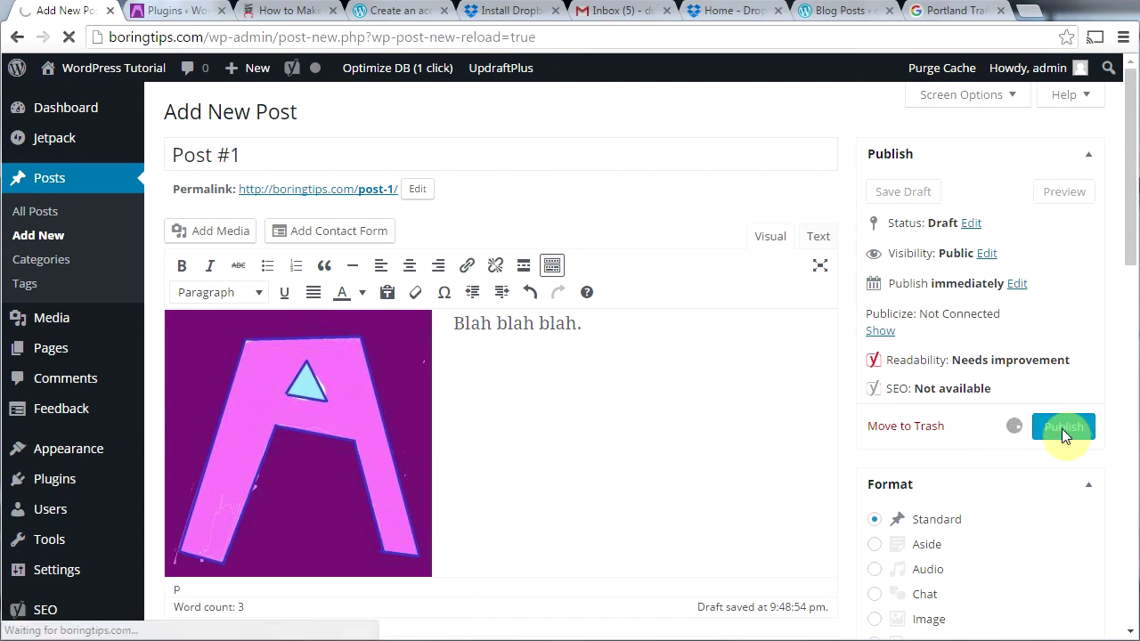
{"action": "mouse_move", "coordinate": [51, 68]}
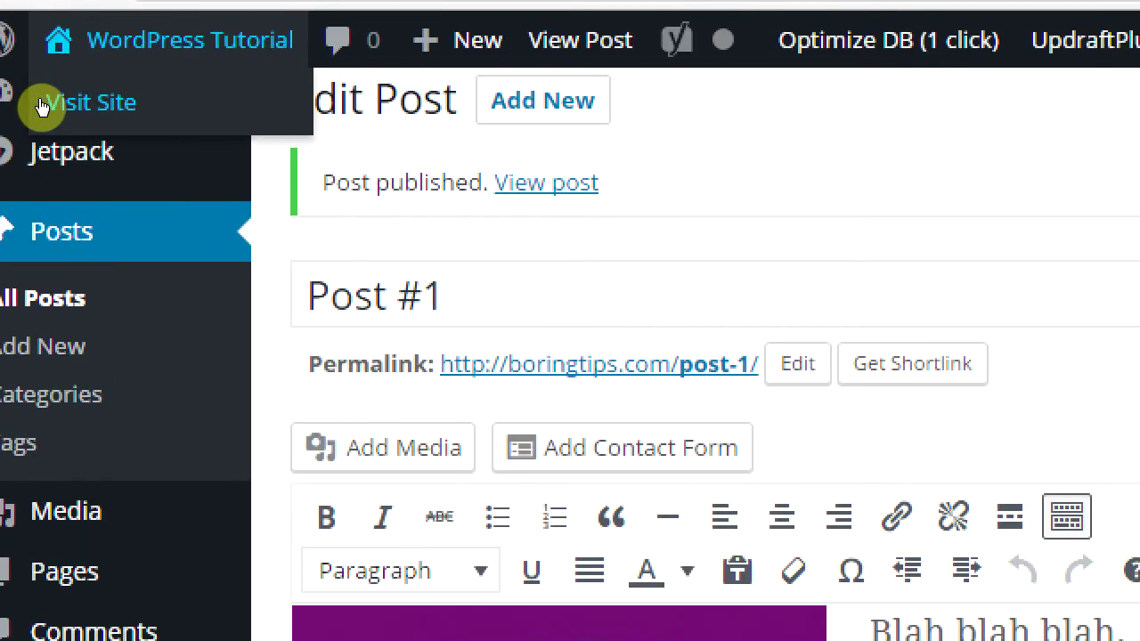
Step: Visit the live site and go to its Blog page
{"action": "left_click", "coordinate": [41, 105]}
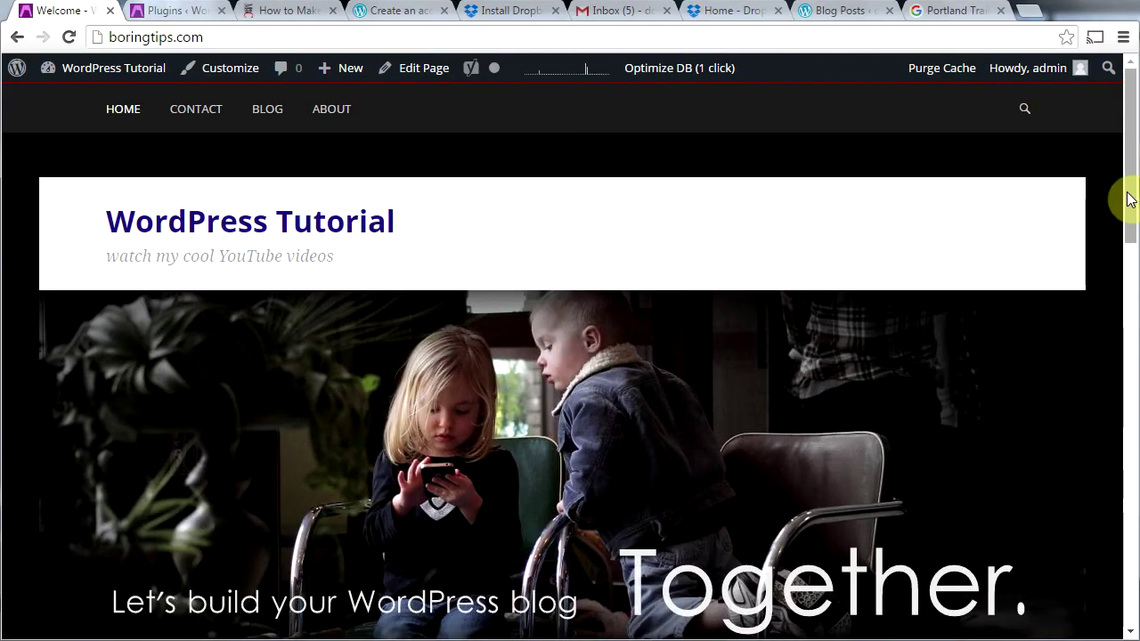
{"action": "left_click_drag", "start_coordinate": [1128, 198], "coordinate": [369, 149]}
{"action": "left_click", "coordinate": [258, 114]}
{"action": "left_click_drag", "start_coordinate": [1131, 160], "coordinate": [1130, 376]}
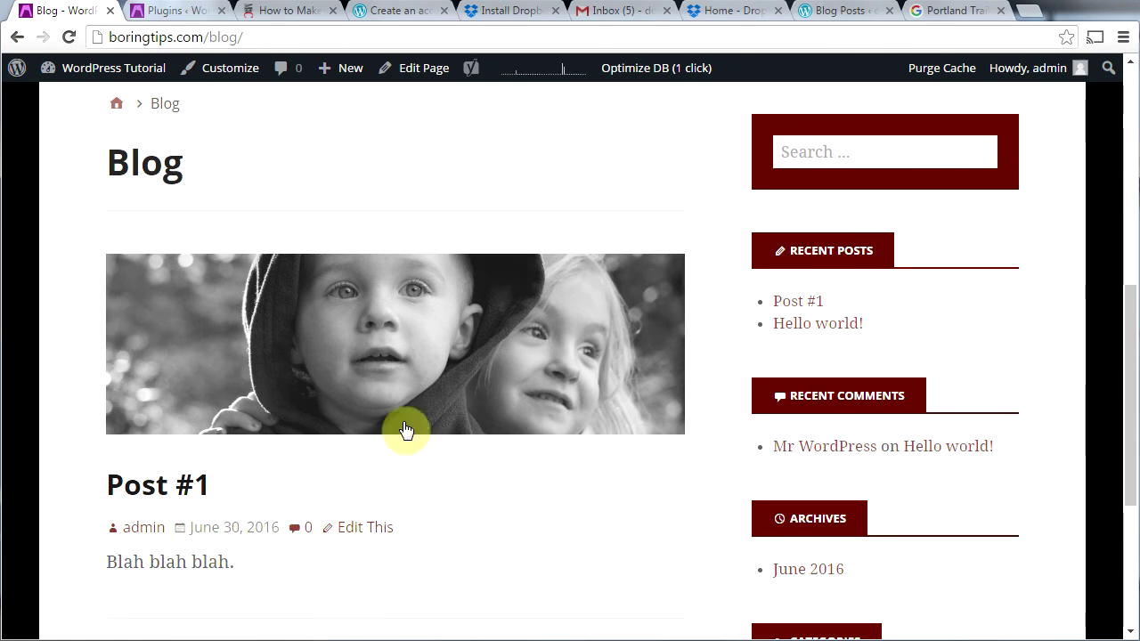
Step: Open Post #1 from its featured image and check the pink A image, 'Blah blah blah.' text and Category 1
{"action": "left_click", "coordinate": [375, 350]}
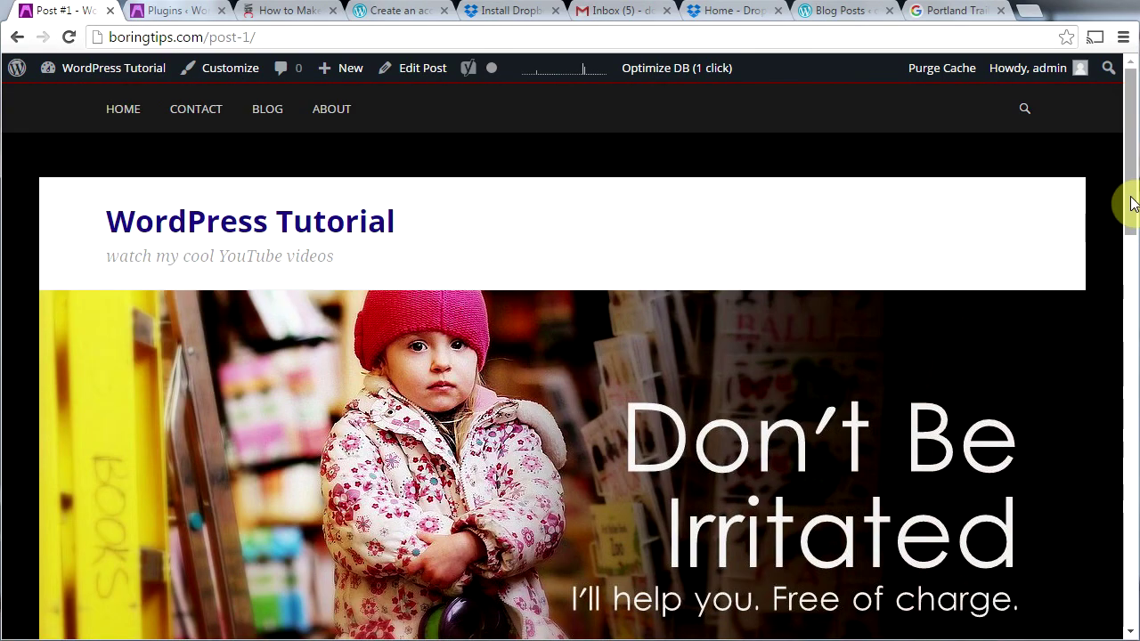
{"action": "left_click_drag", "start_coordinate": [1135, 199], "coordinate": [1132, 391]}
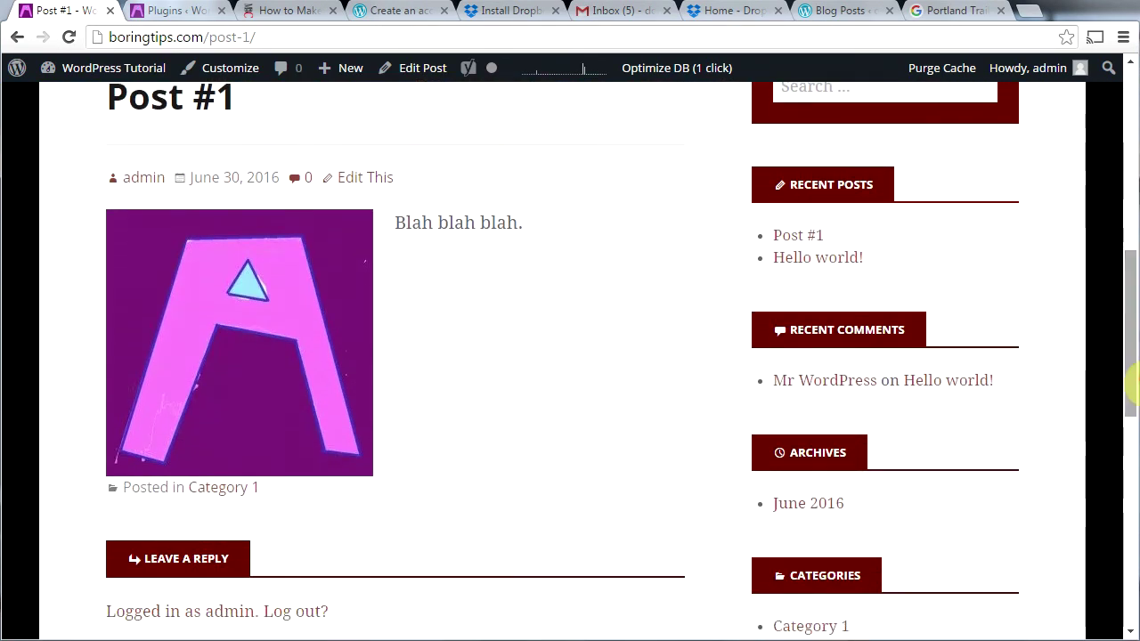
{"action": "left_click", "coordinate": [267, 305]}
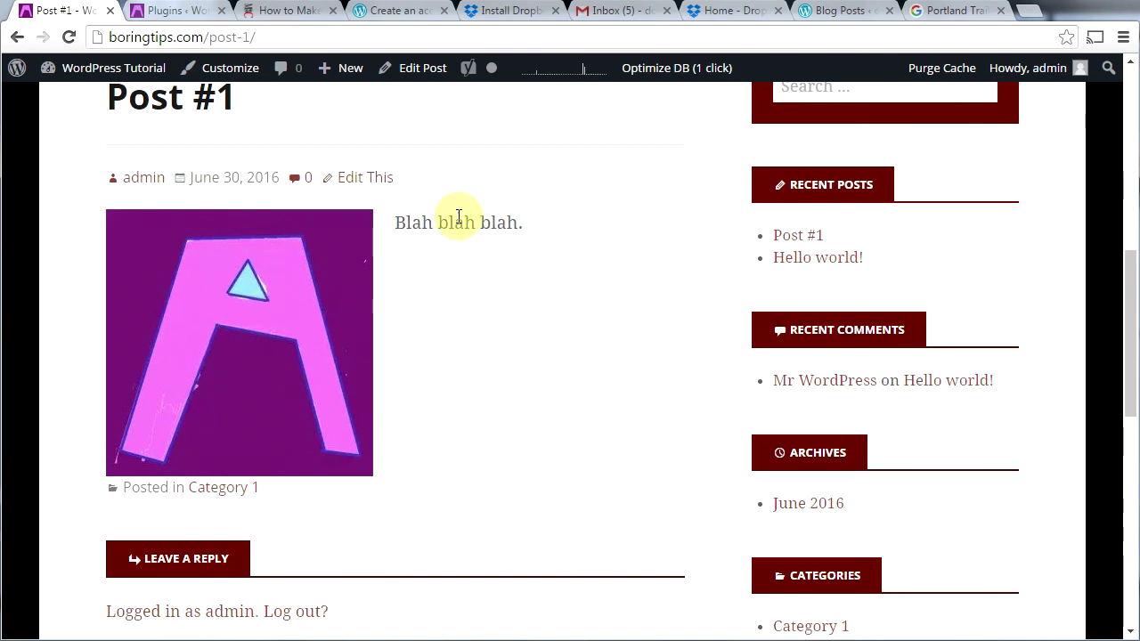
{"action": "left_click", "coordinate": [342, 311]}
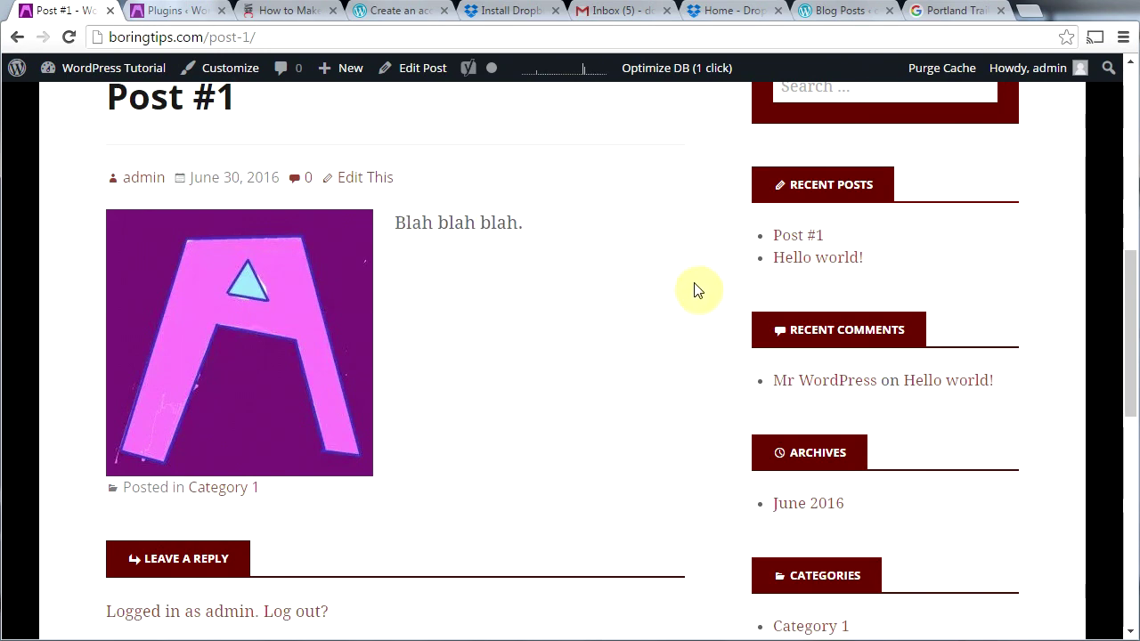
{"action": "scroll", "coordinate": [128, 159], "scroll_direction": "up", "scroll_amount": 8}
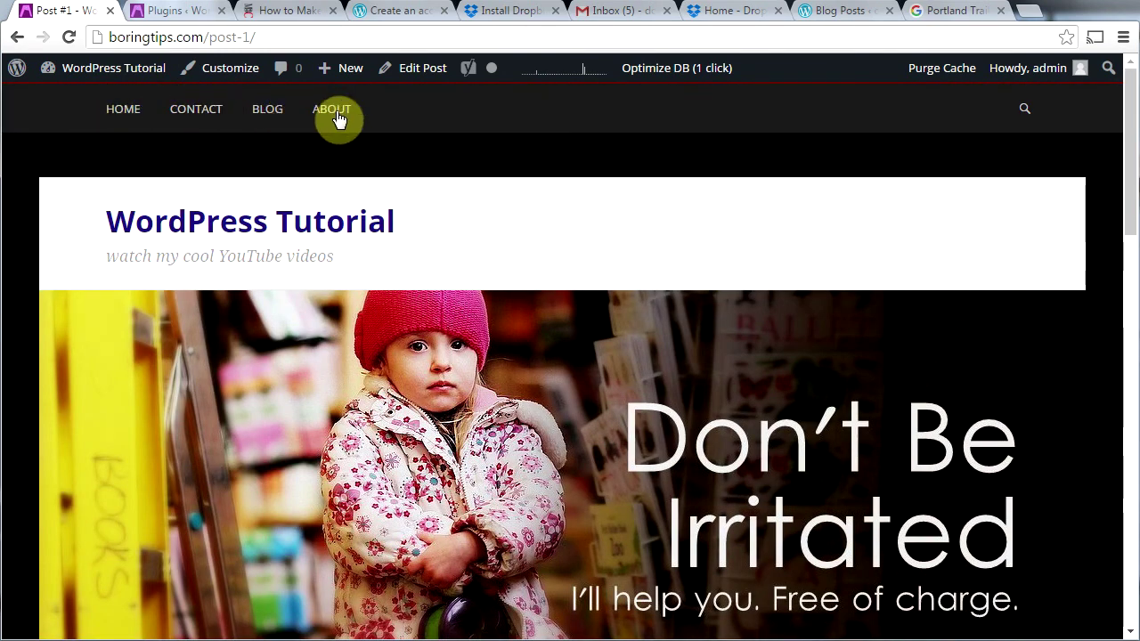